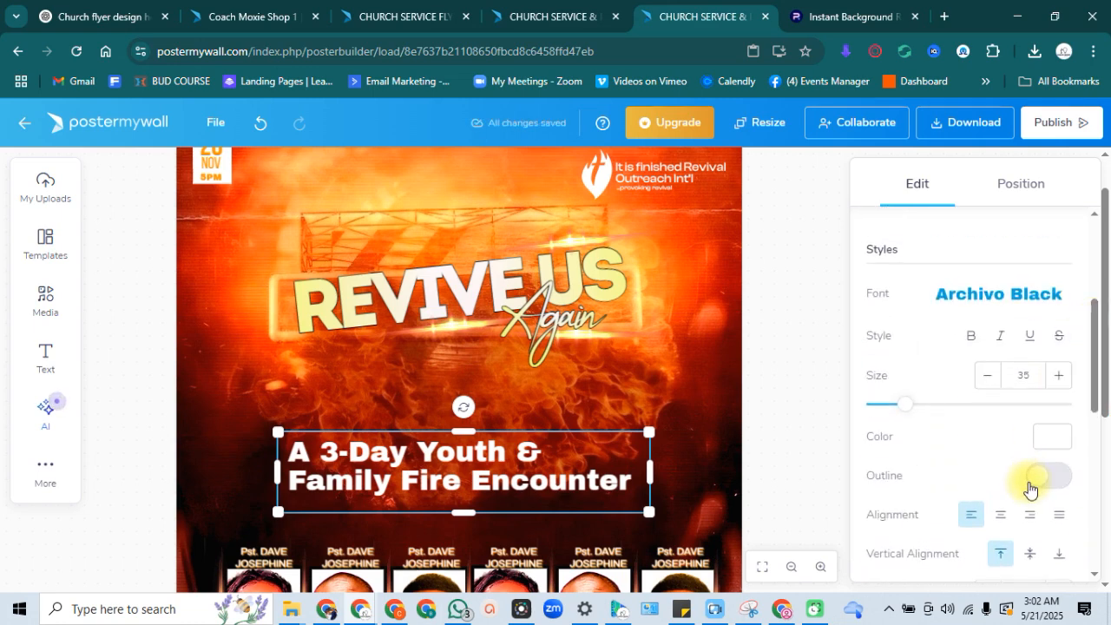
Step: Centre-align the "A 3-Day Youth & Family Fire Encounter" text and set its font to Archivo
click(1002, 516)
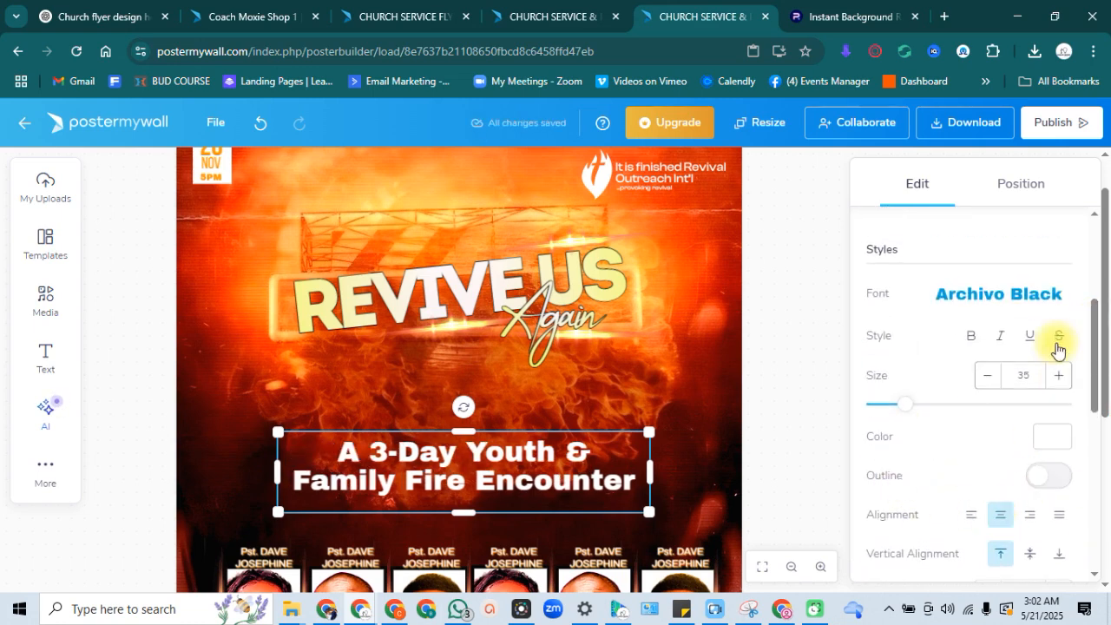
click(1027, 298)
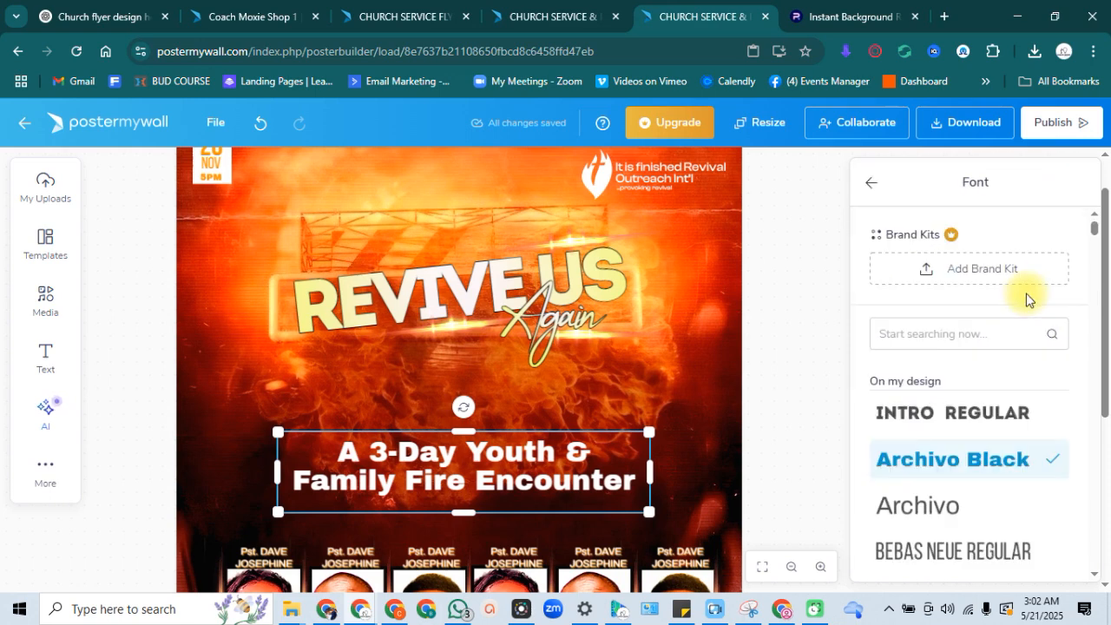
scroll(1094, 231, down, 2)
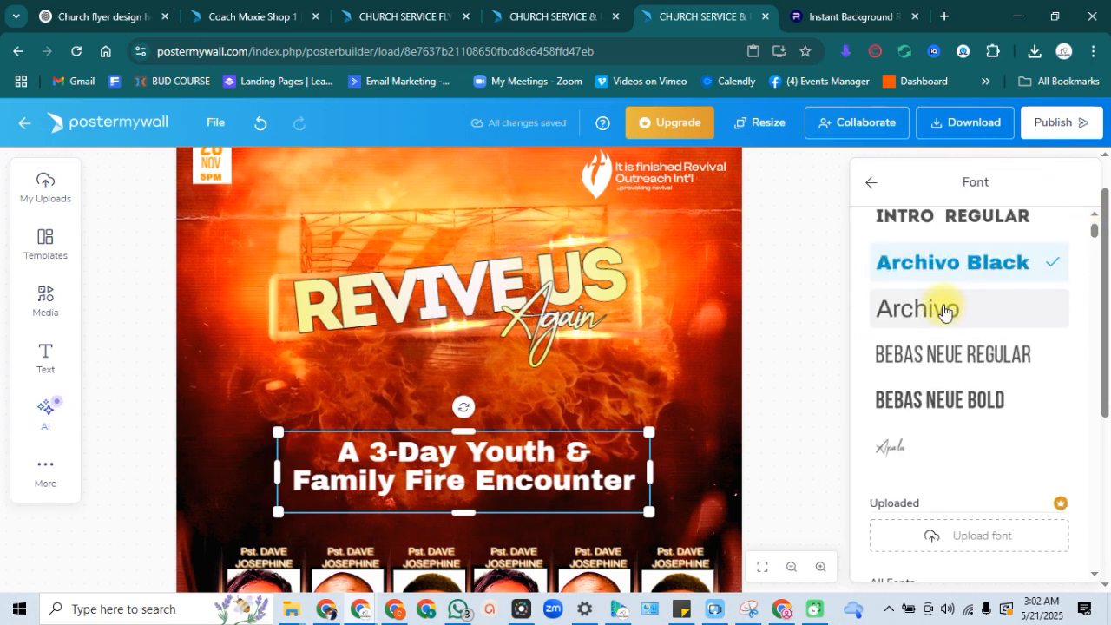
click(944, 311)
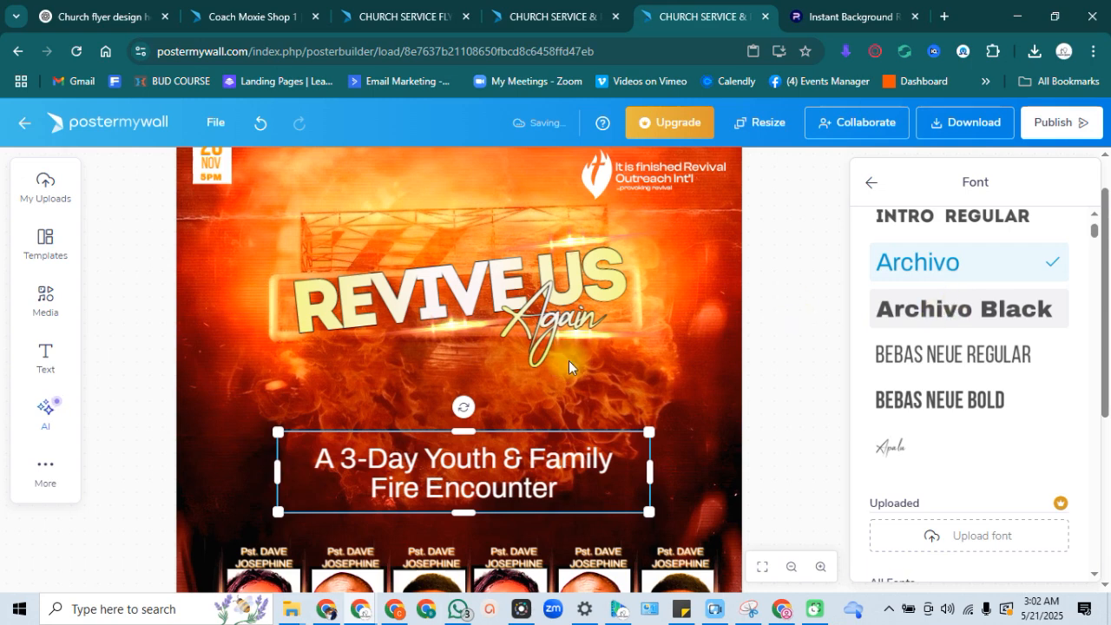
Step: Shrink the subtitle text to size 23 and centre it just below the REVIVE US Again title
drag(487, 474, 474, 413)
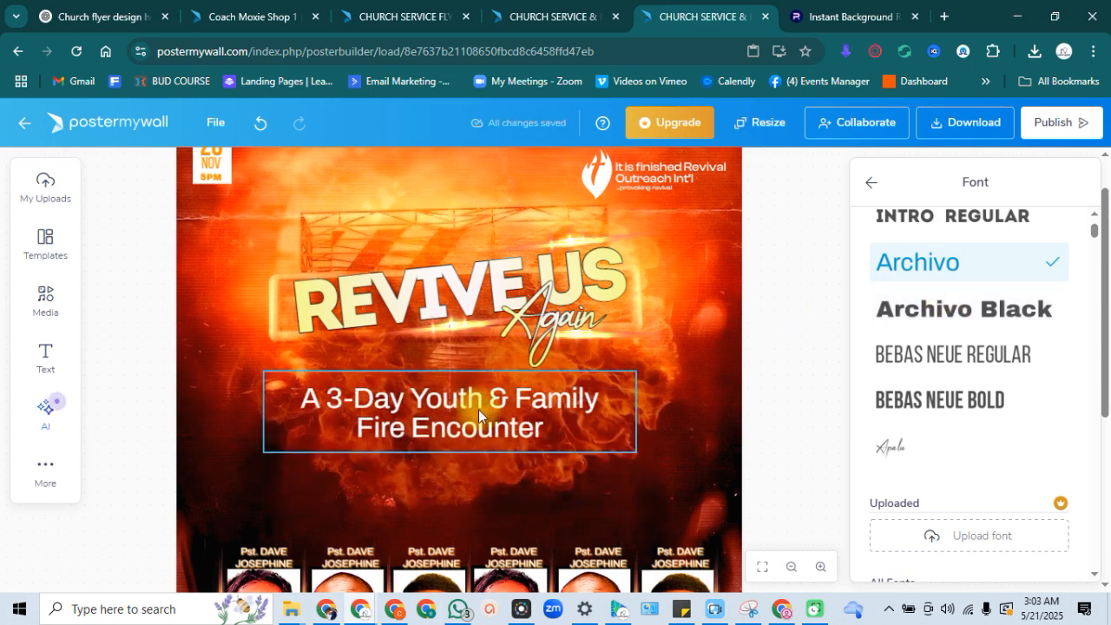
drag(614, 450, 546, 396)
drag(476, 402, 527, 410)
click(779, 364)
click(772, 337)
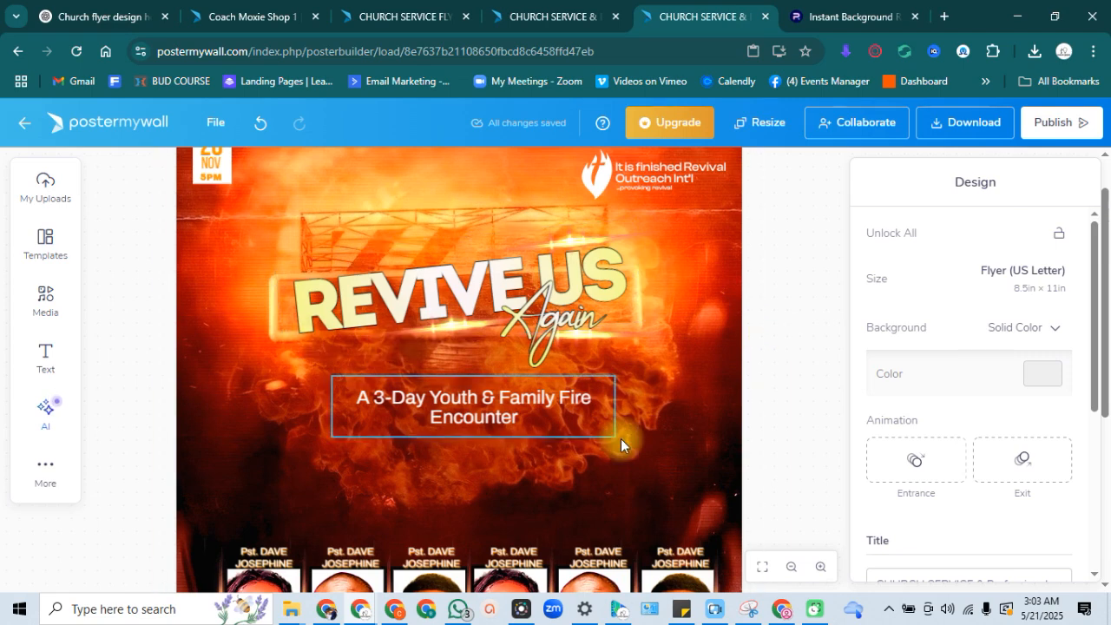
click(762, 561)
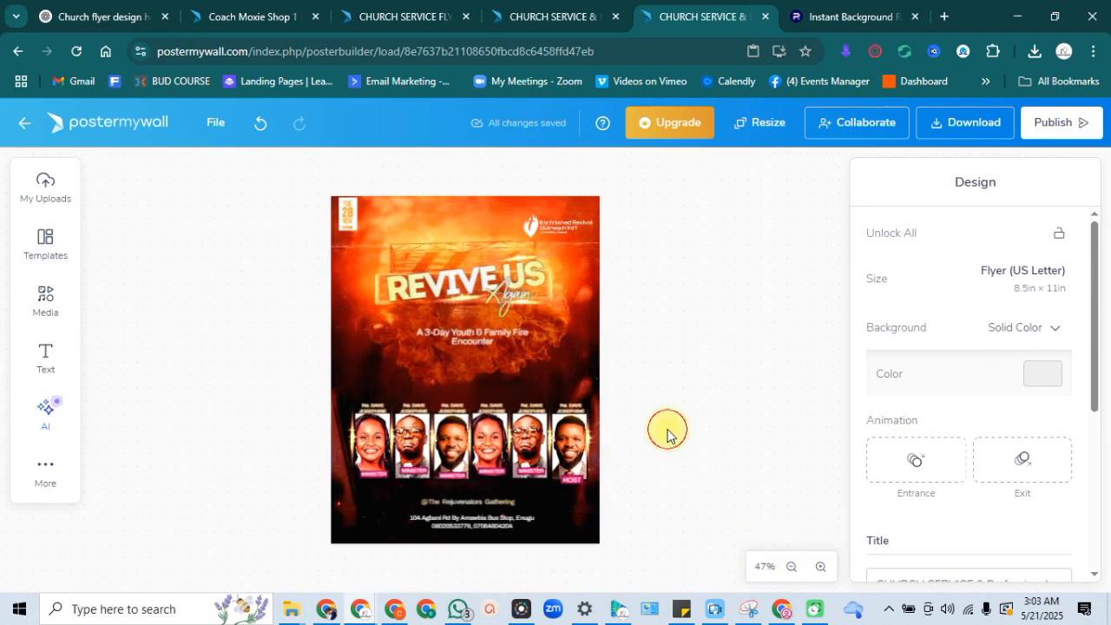
click(469, 338)
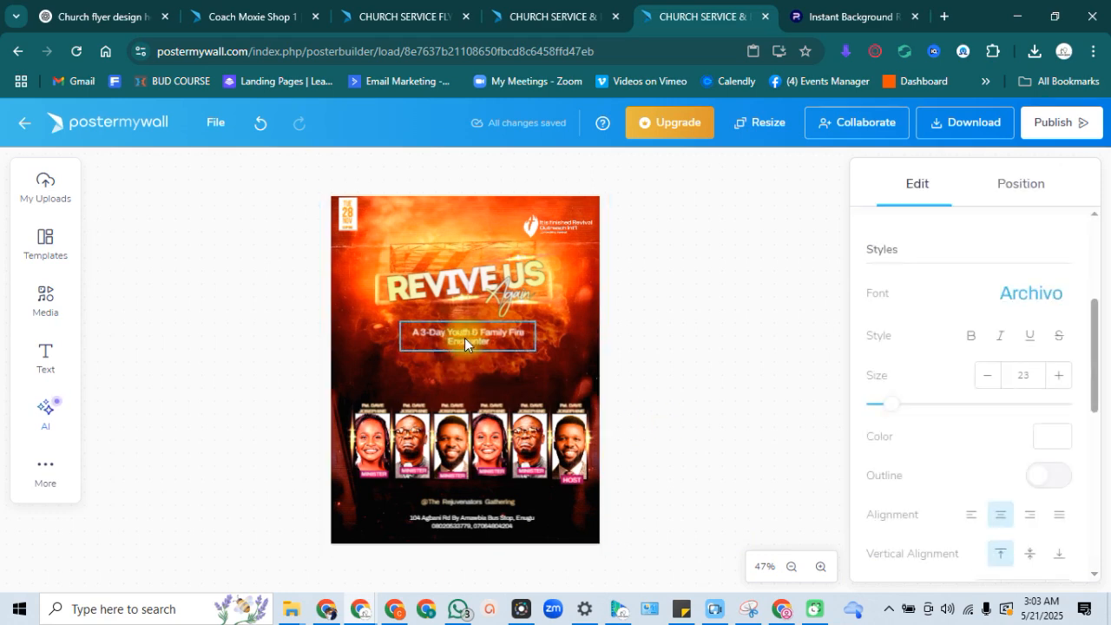
click(692, 322)
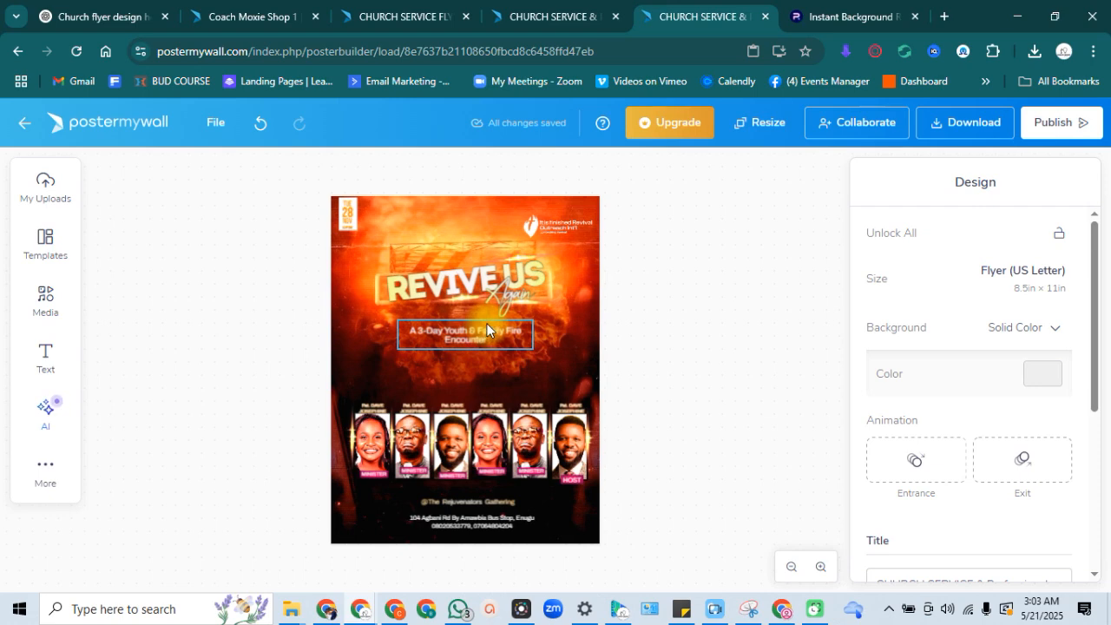
click(212, 134)
click(213, 135)
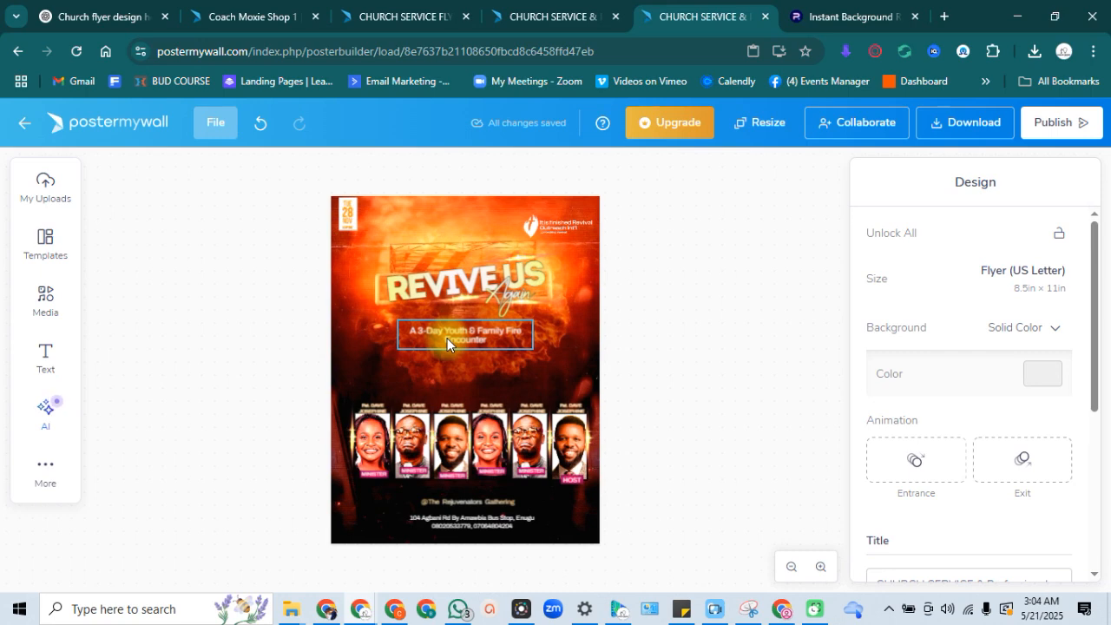
Step: Try adding the pink striped L-shaped corner from the stock shapes to the flyer
click(48, 297)
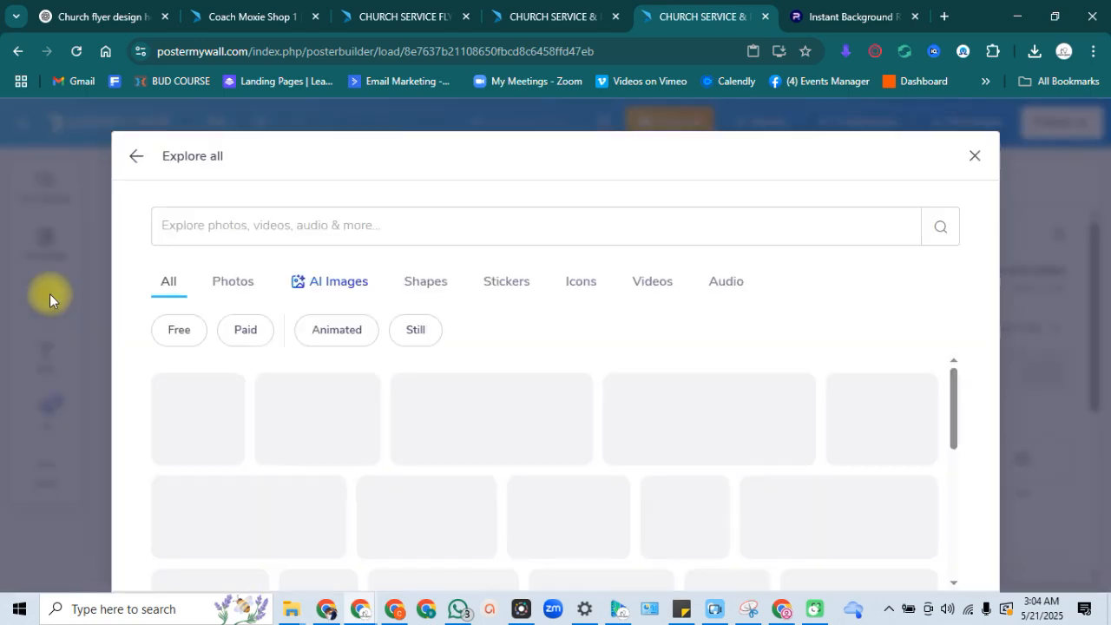
click(427, 283)
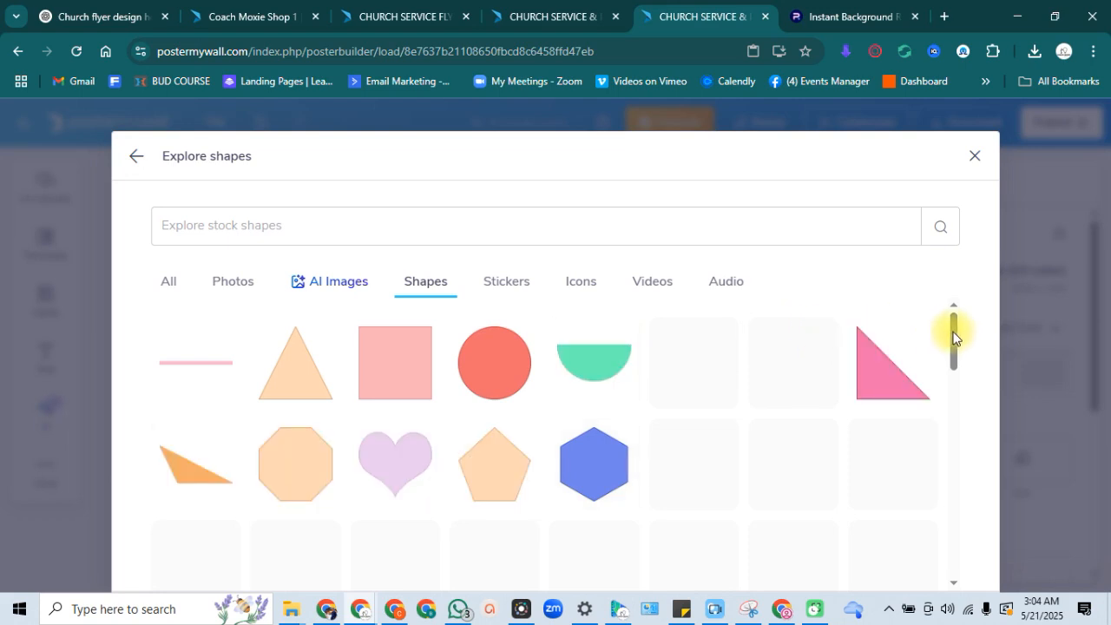
drag(953, 342, 874, 552)
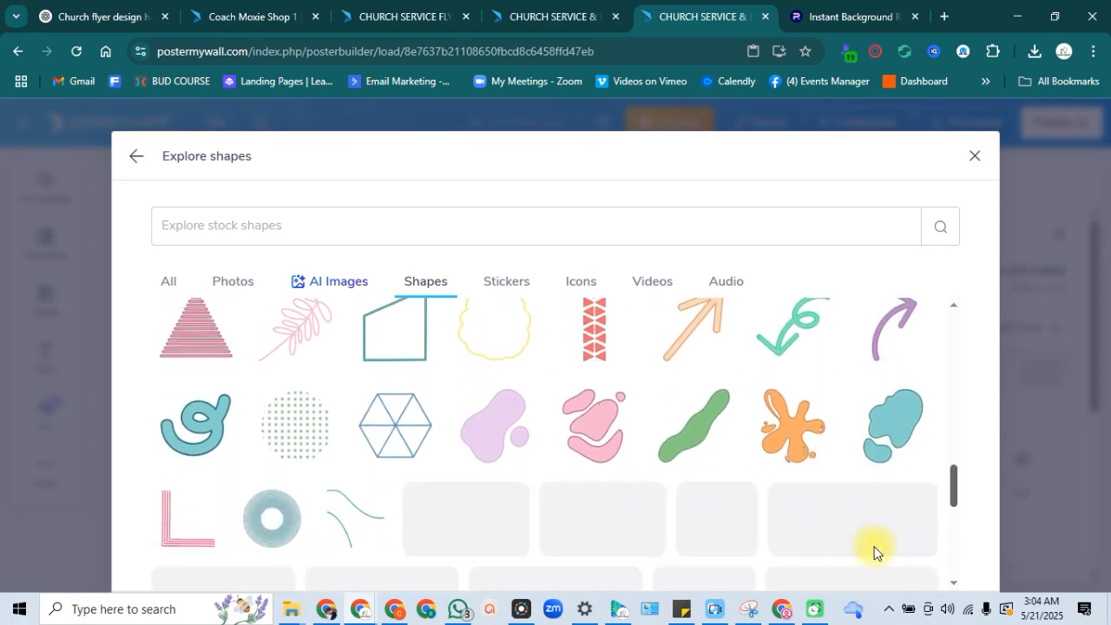
scroll(874, 553, down, 1)
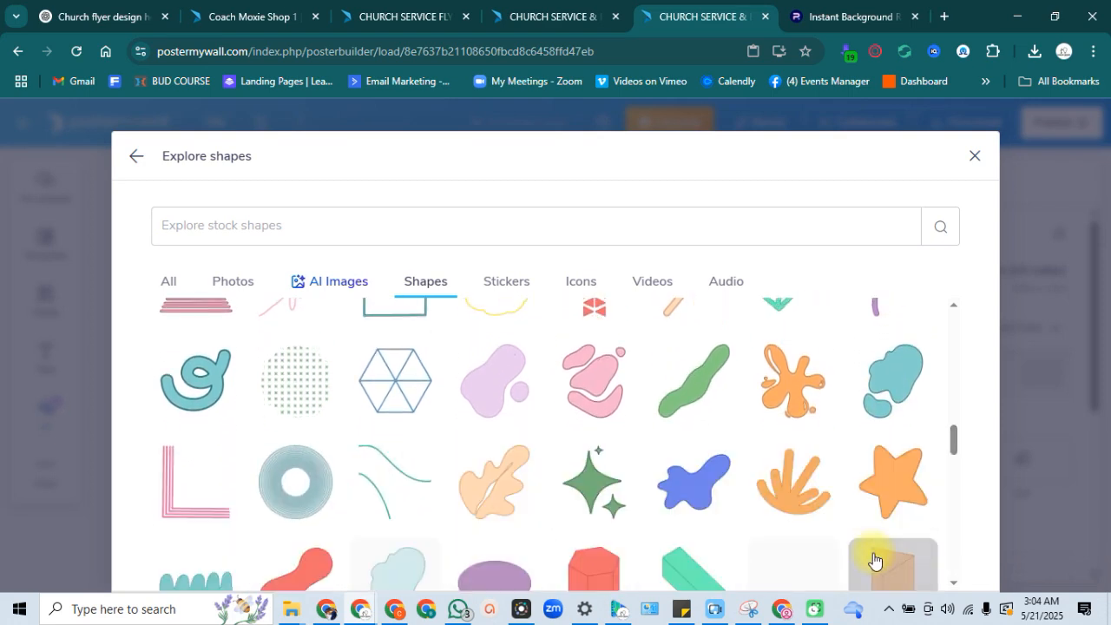
click(192, 507)
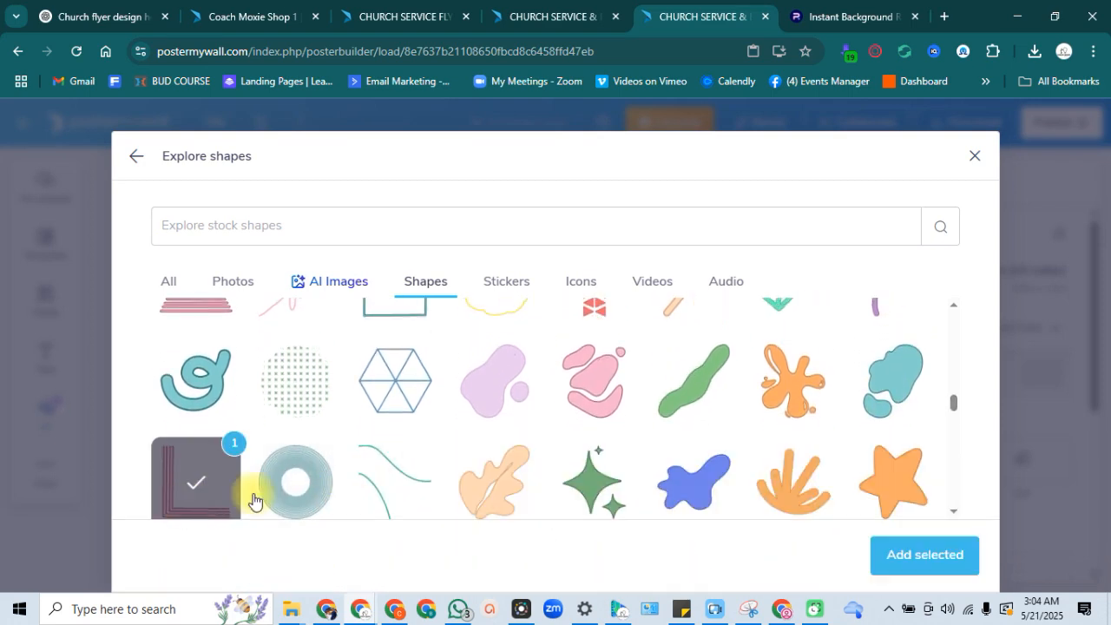
click(948, 539)
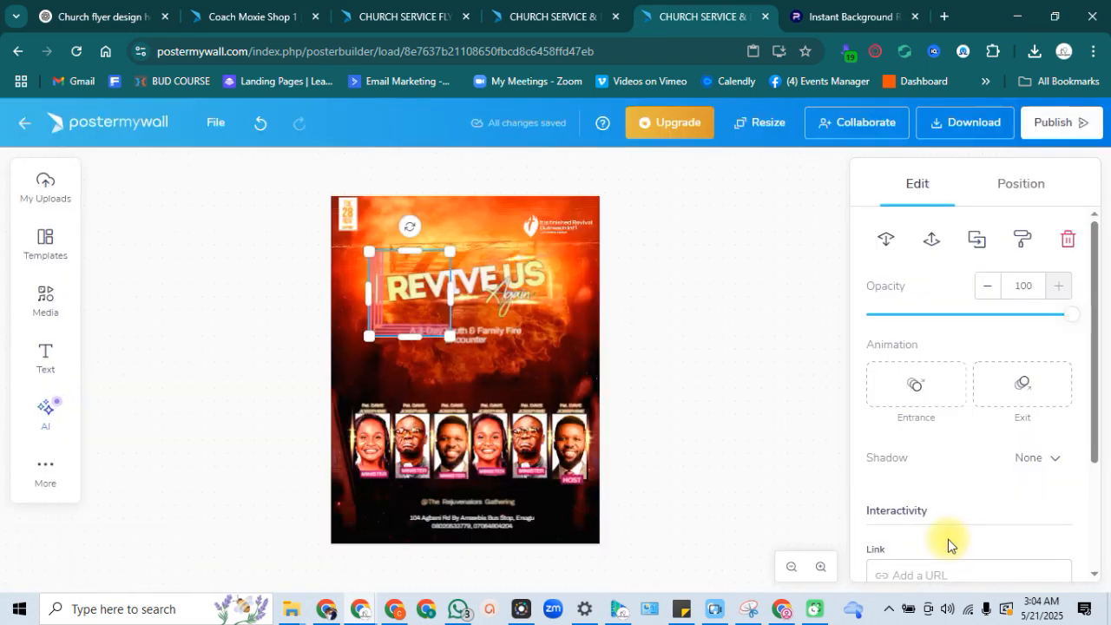
Step: Try the pink corner shape around the lower-left of the subtitle and delete it from the flyer
drag(395, 330, 392, 372)
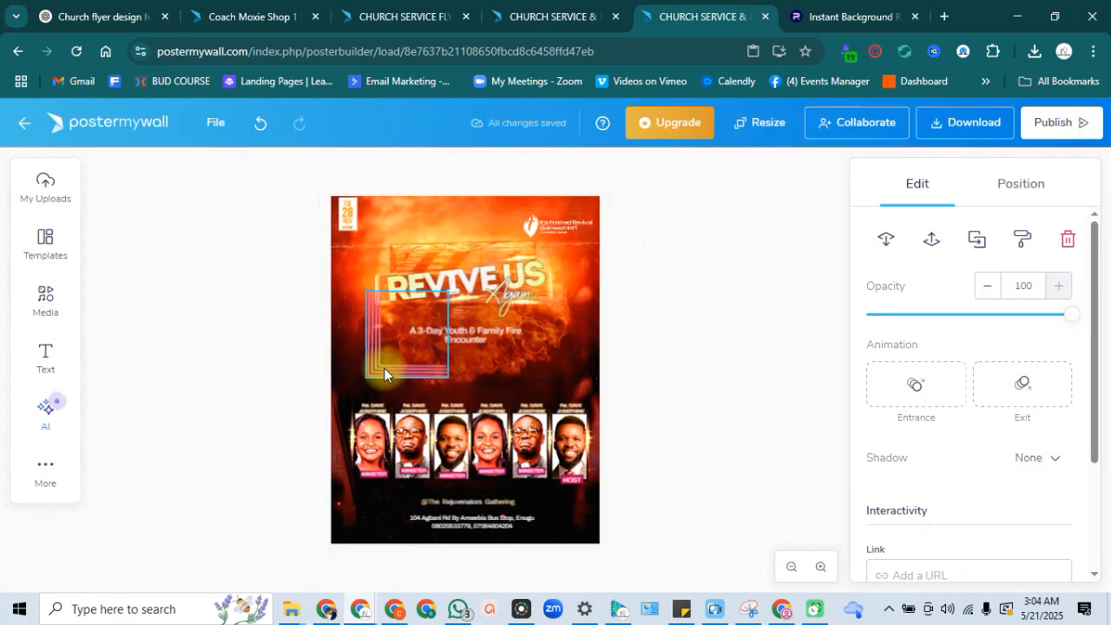
mouse_move(1093, 352)
mouse_down()
mouse_move(1089, 468)
mouse_move(1084, 354)
mouse_up()
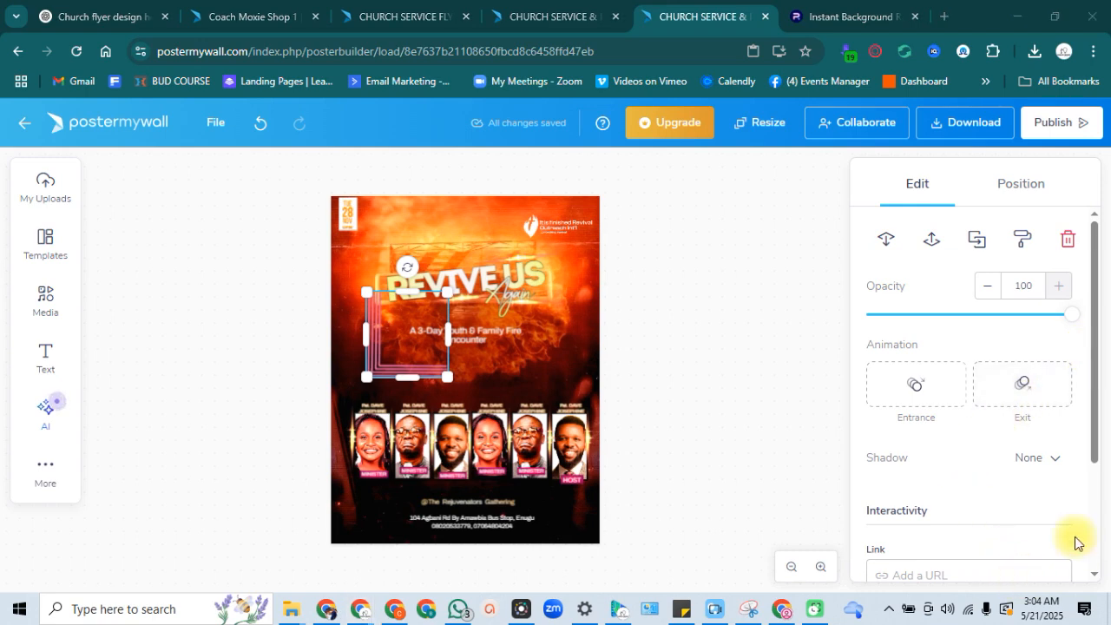
drag(1100, 337, 1105, 306)
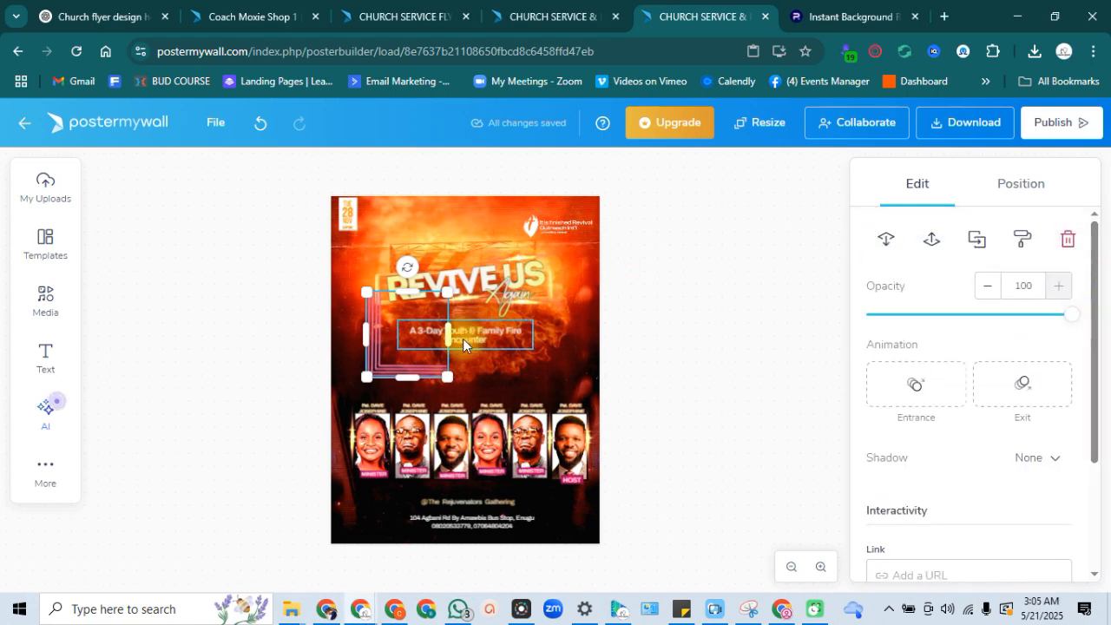
drag(408, 335, 378, 372)
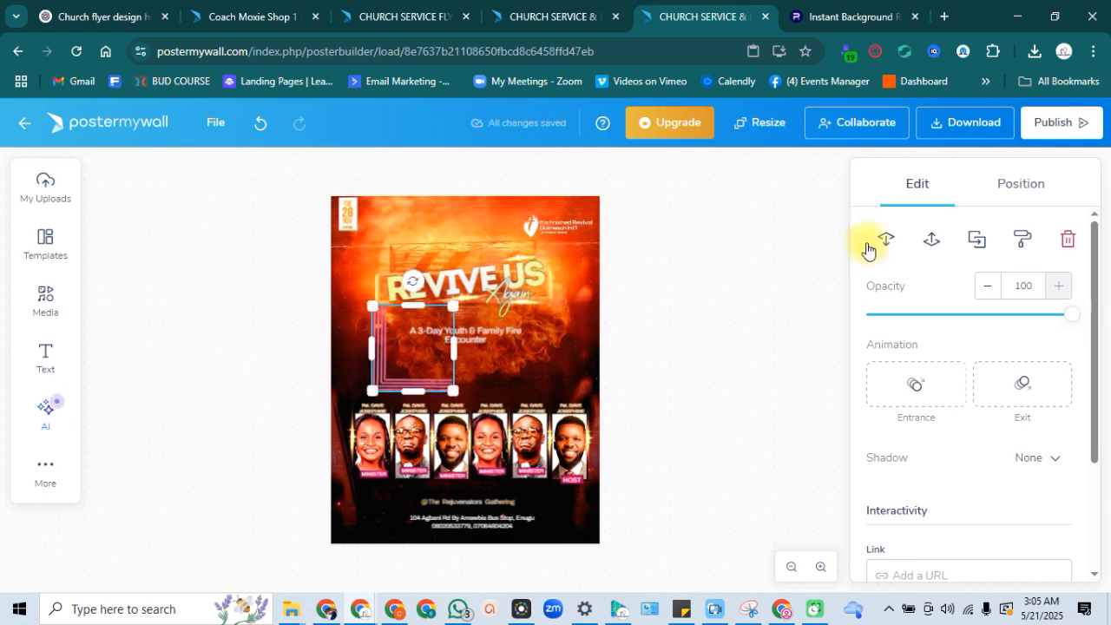
click(1068, 238)
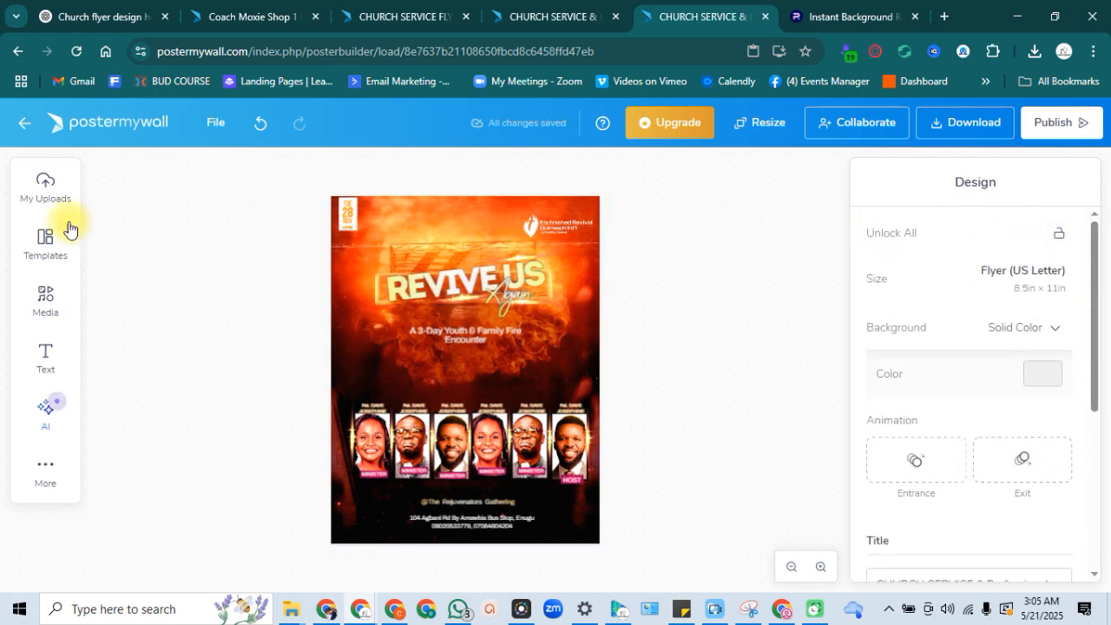
Step: Insert the straight pink line from the stock shapes and place it centred directly below the subtitle
click(47, 301)
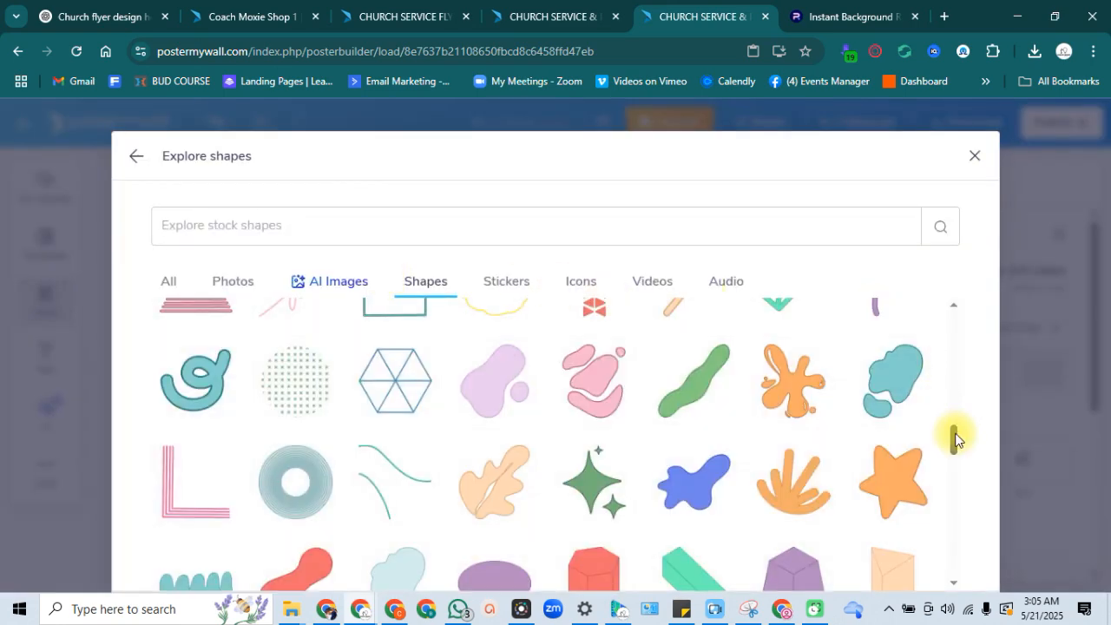
drag(954, 442, 945, 577)
scroll(942, 572, down, 3)
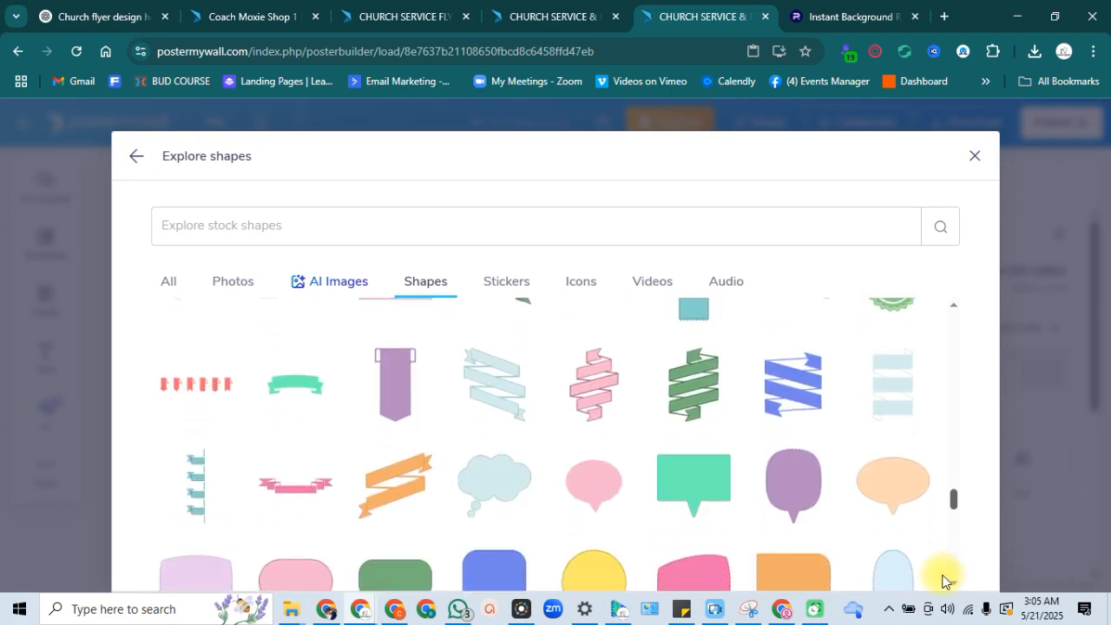
scroll(942, 582, up, 5)
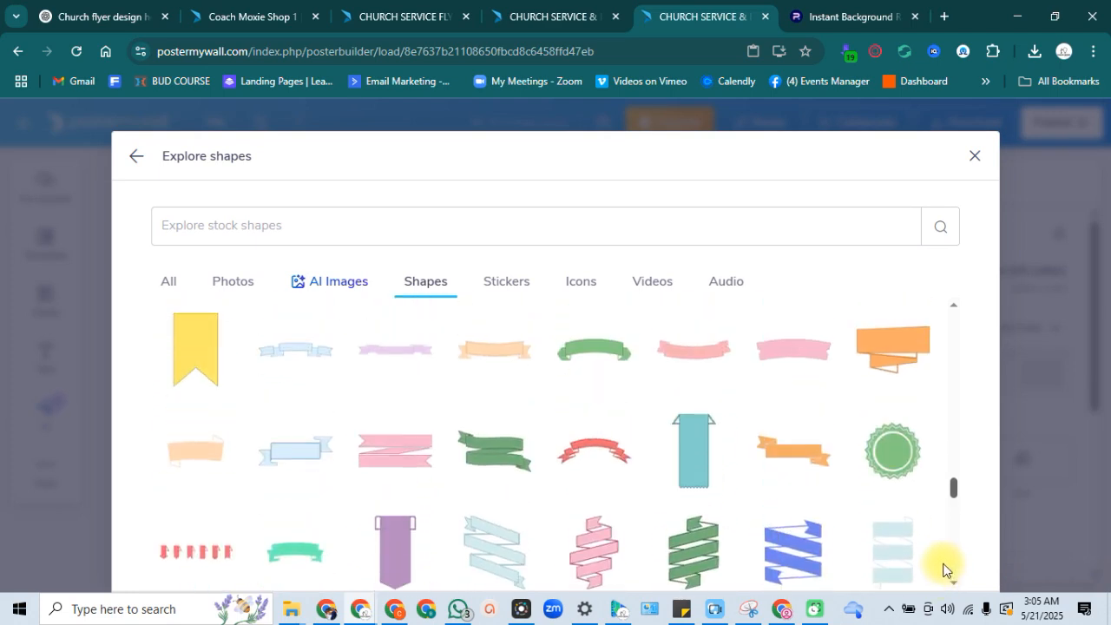
scroll(944, 577, down, 8)
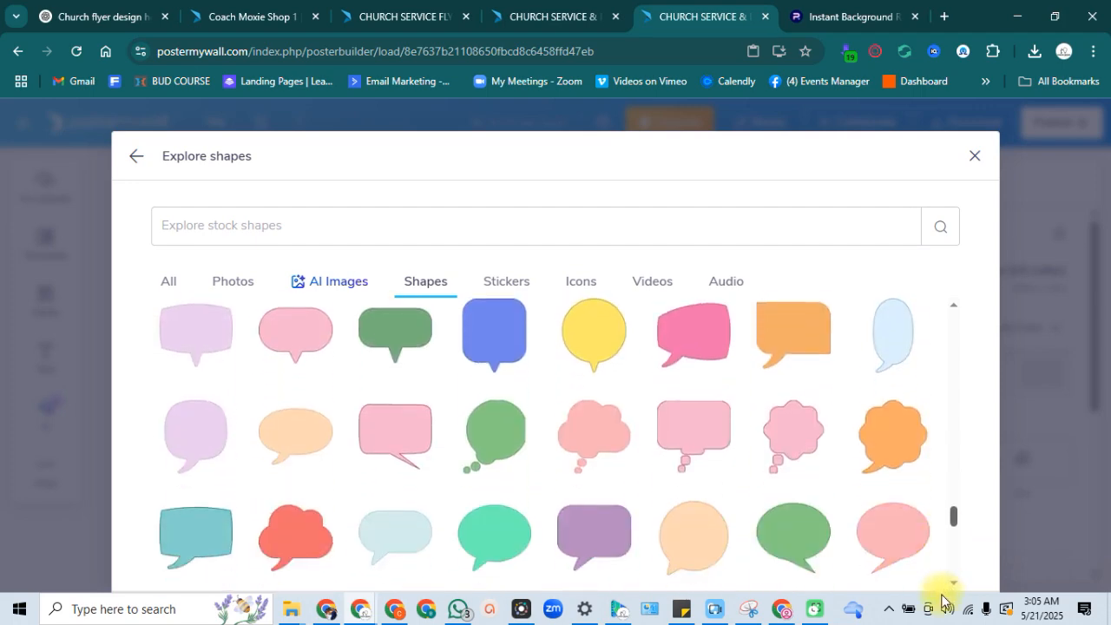
scroll(938, 608, down, 2)
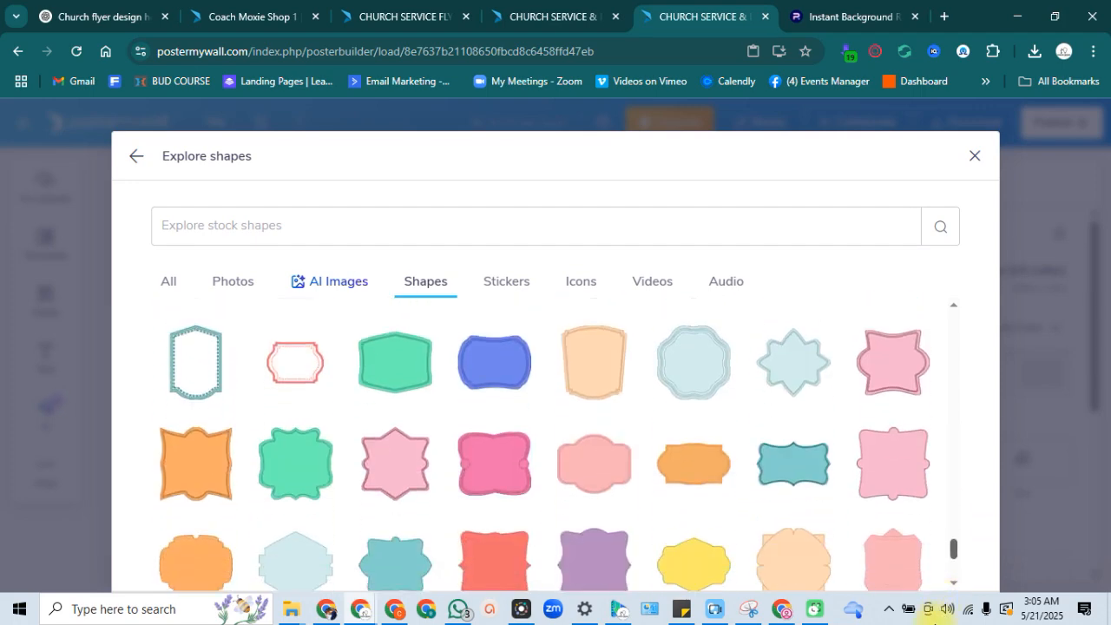
scroll(932, 547, up, 10)
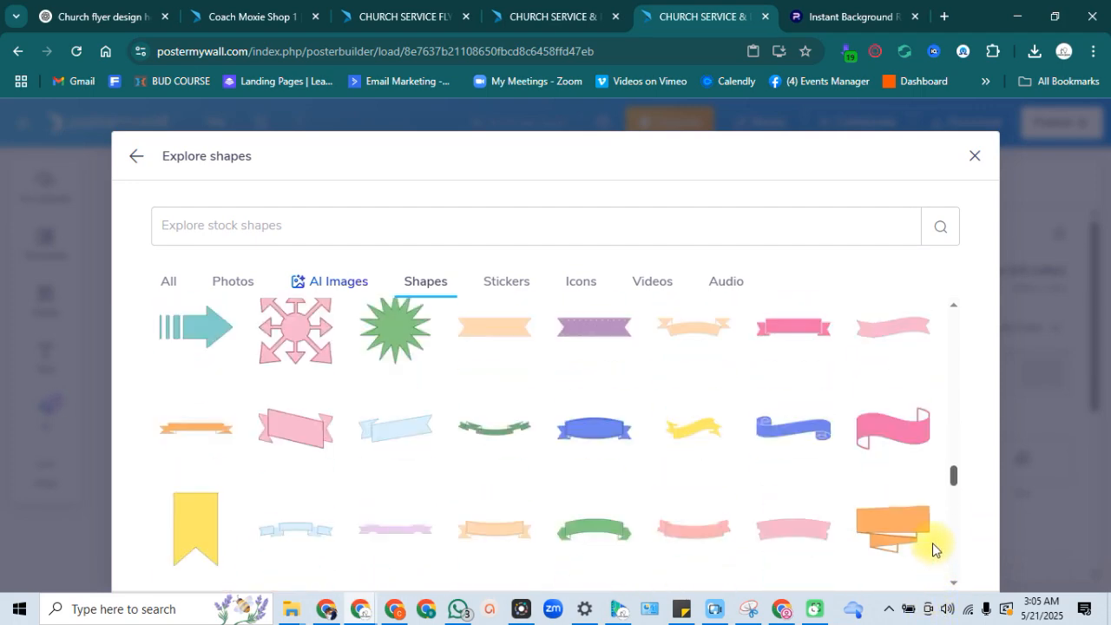
scroll(931, 504, up, 10)
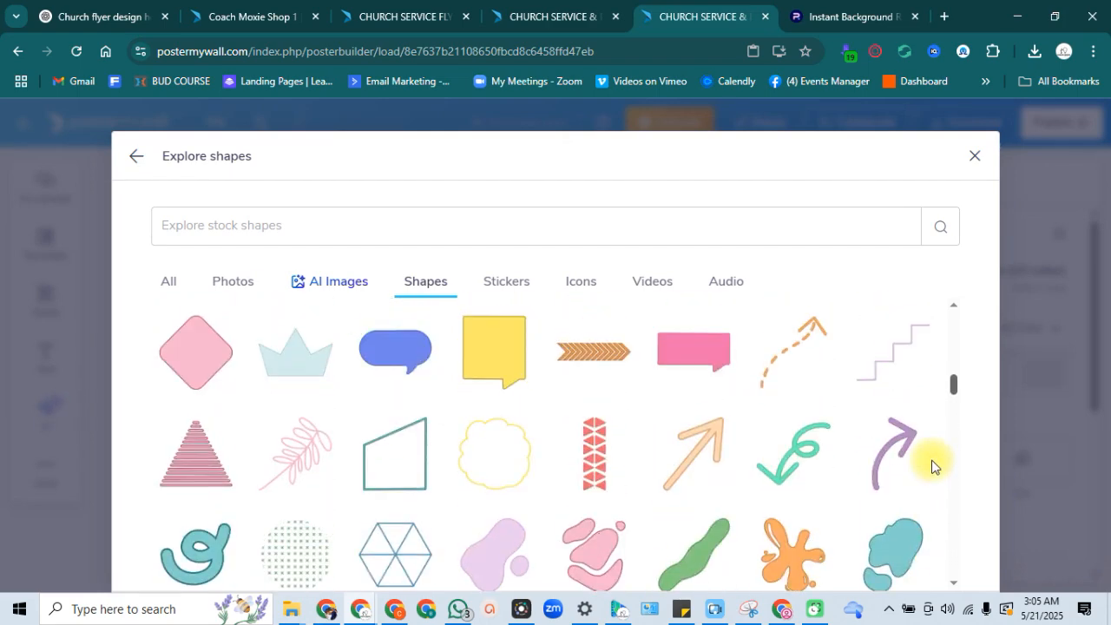
scroll(933, 430, up, 8)
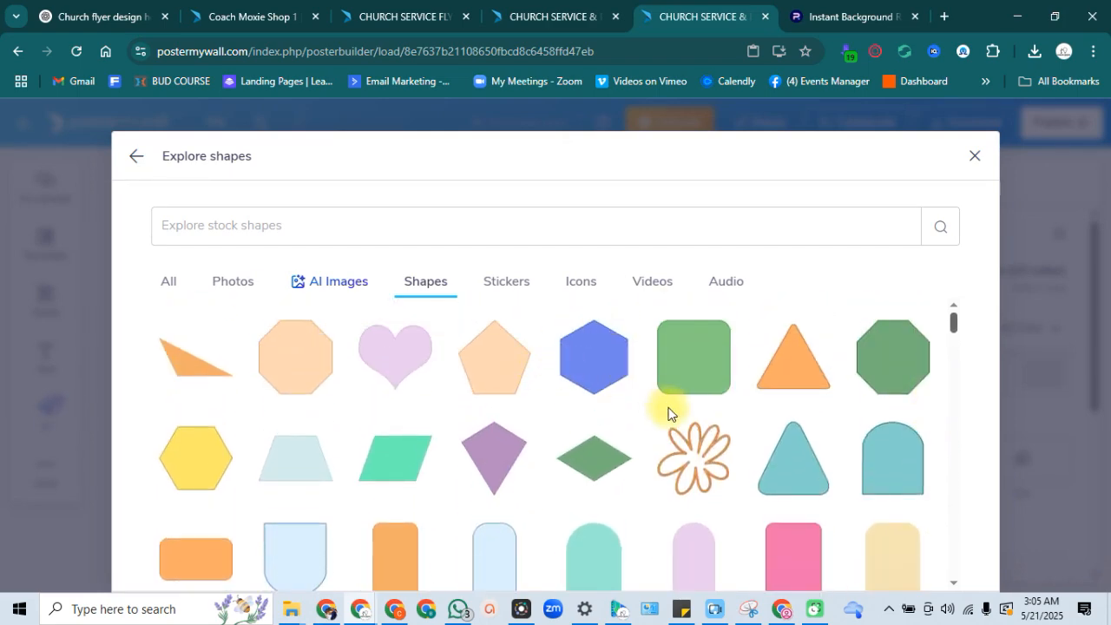
scroll(955, 319, up, 2)
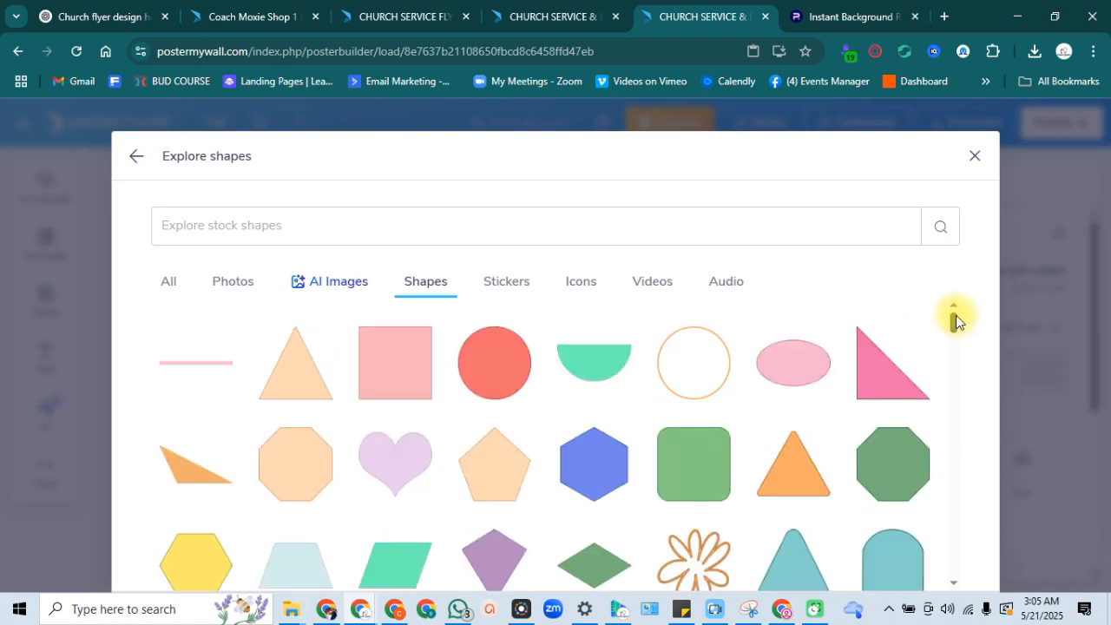
click(217, 375)
click(920, 557)
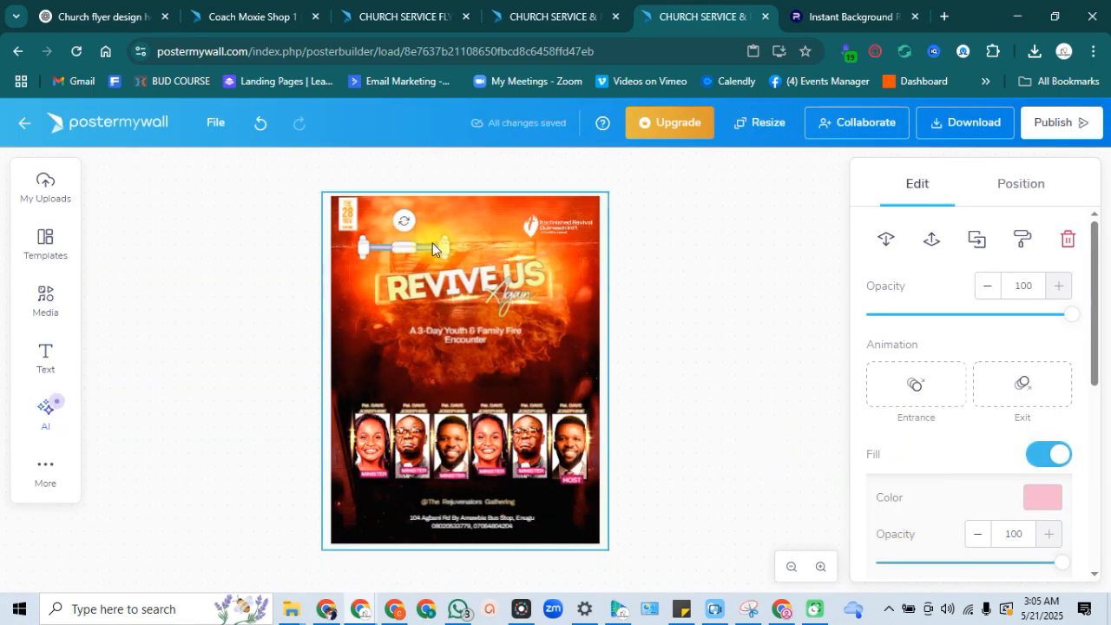
drag(428, 248, 486, 351)
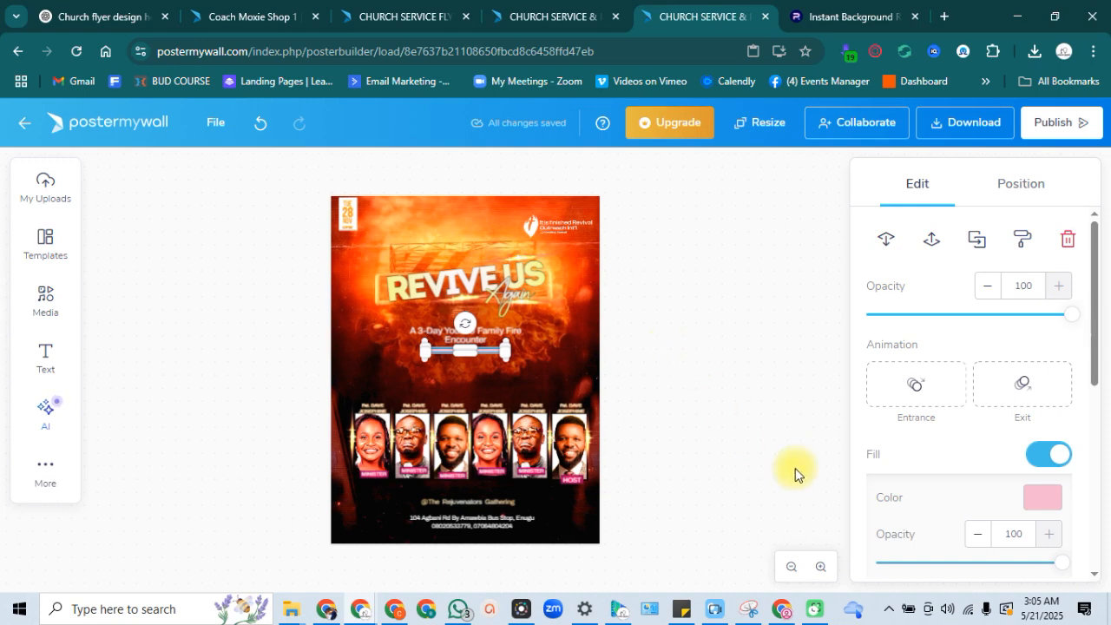
Step: Recolour the pink line with the pale yellow sampled from the REVIVE lettering and nudge it closer to the subtitle
click(818, 566)
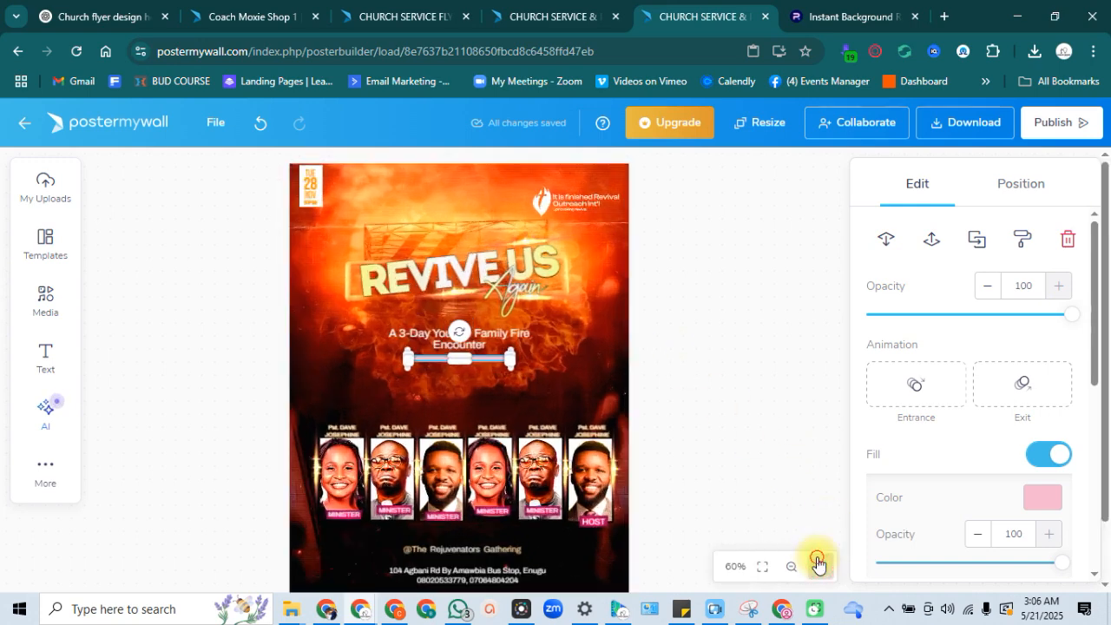
click(818, 566)
click(819, 566)
click(819, 566)
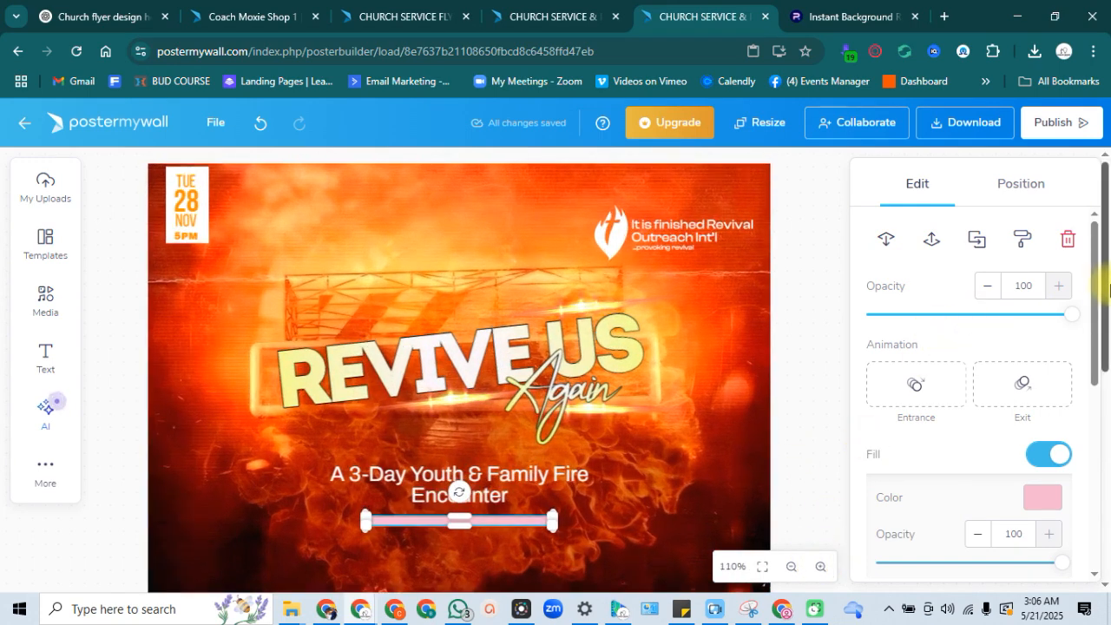
drag(1097, 285, 1096, 305)
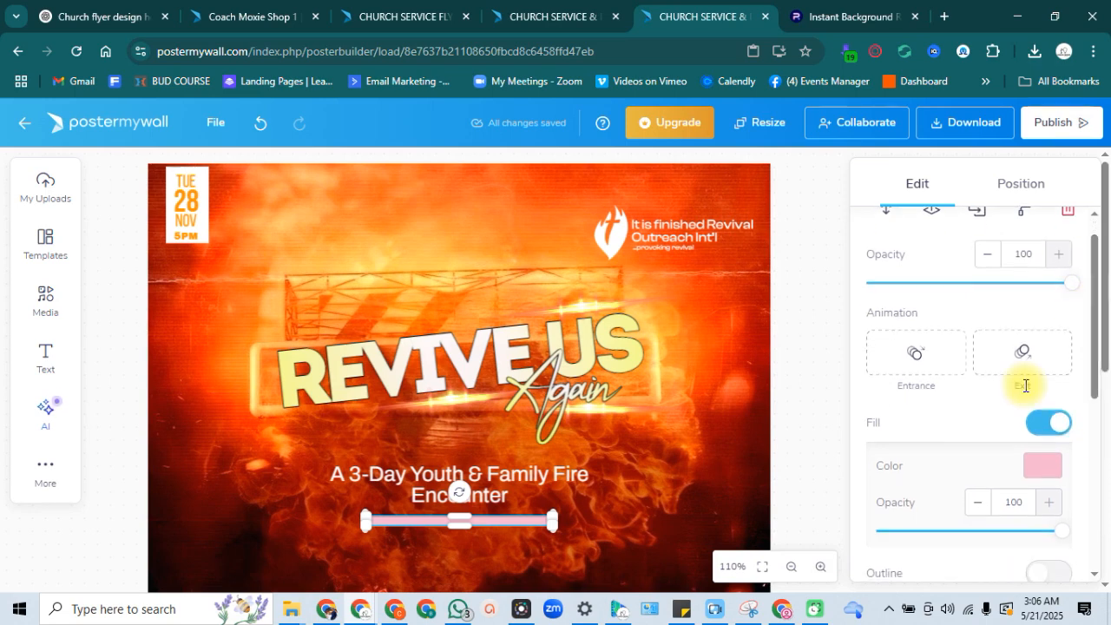
click(1040, 481)
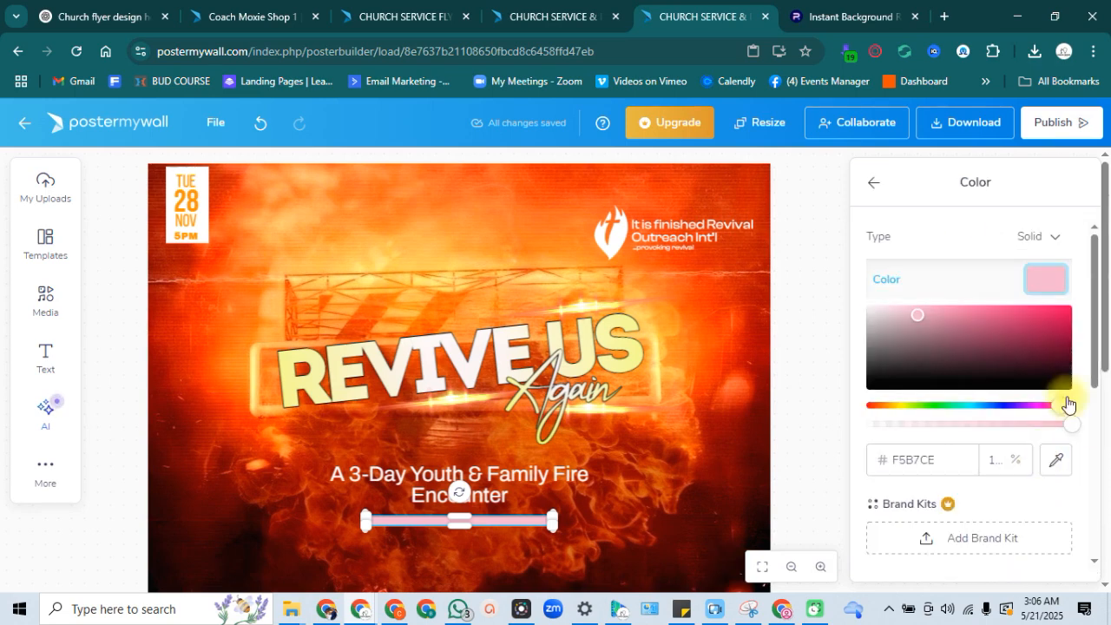
drag(1091, 365, 1098, 457)
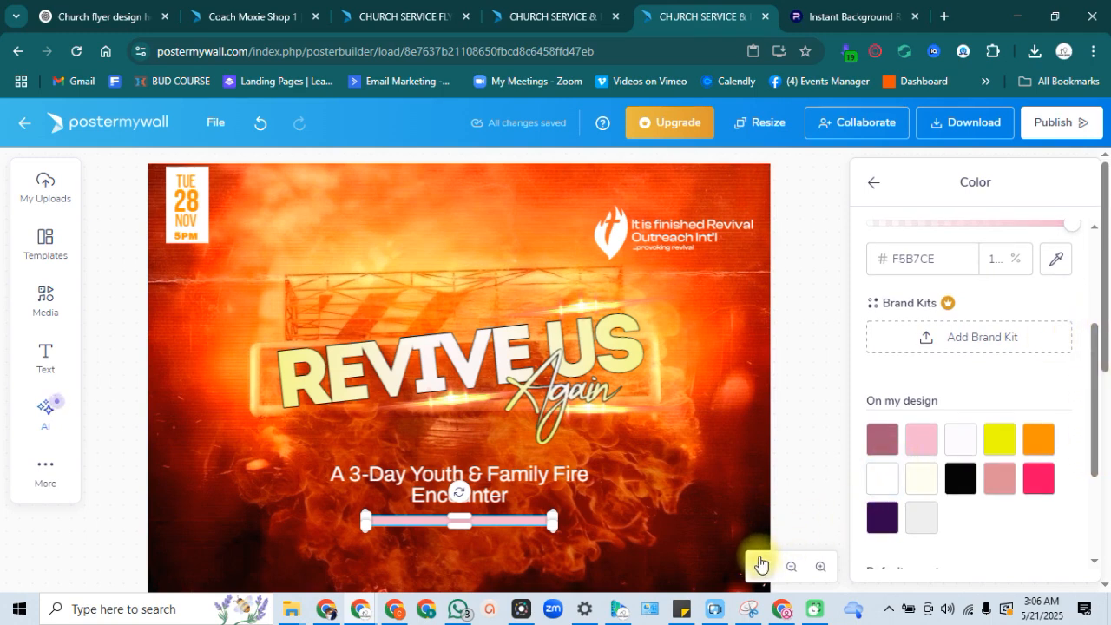
click(1056, 260)
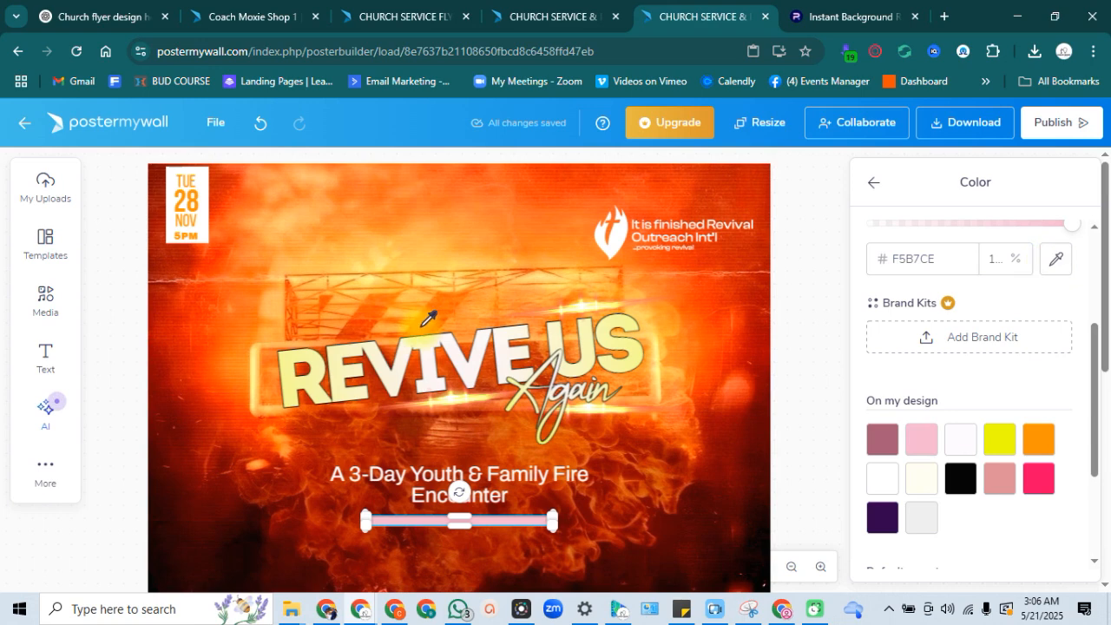
click(297, 353)
click(288, 364)
click(536, 519)
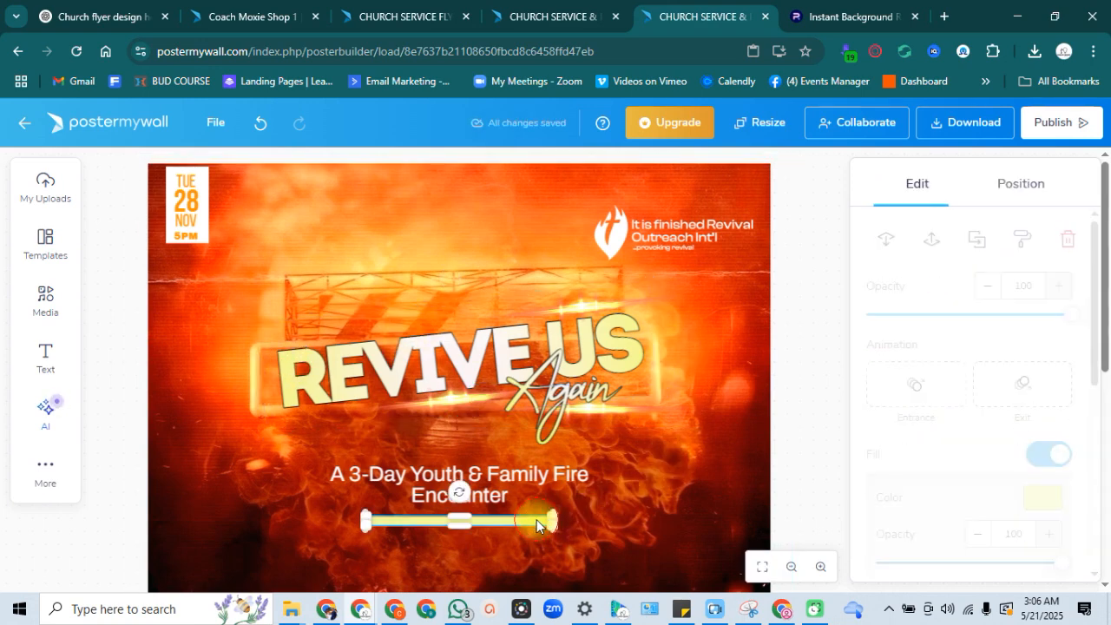
drag(538, 524, 537, 521)
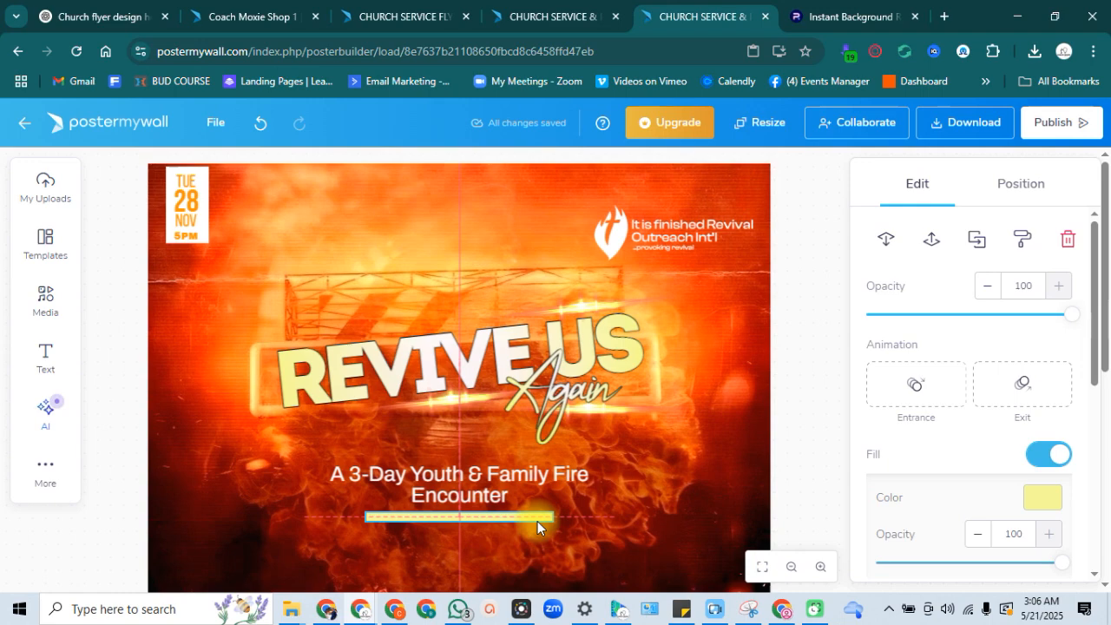
Step: Widen the yellow line on both sides to nearly the subtitle's width and thin it to a fine rule
drag(1093, 371, 1093, 424)
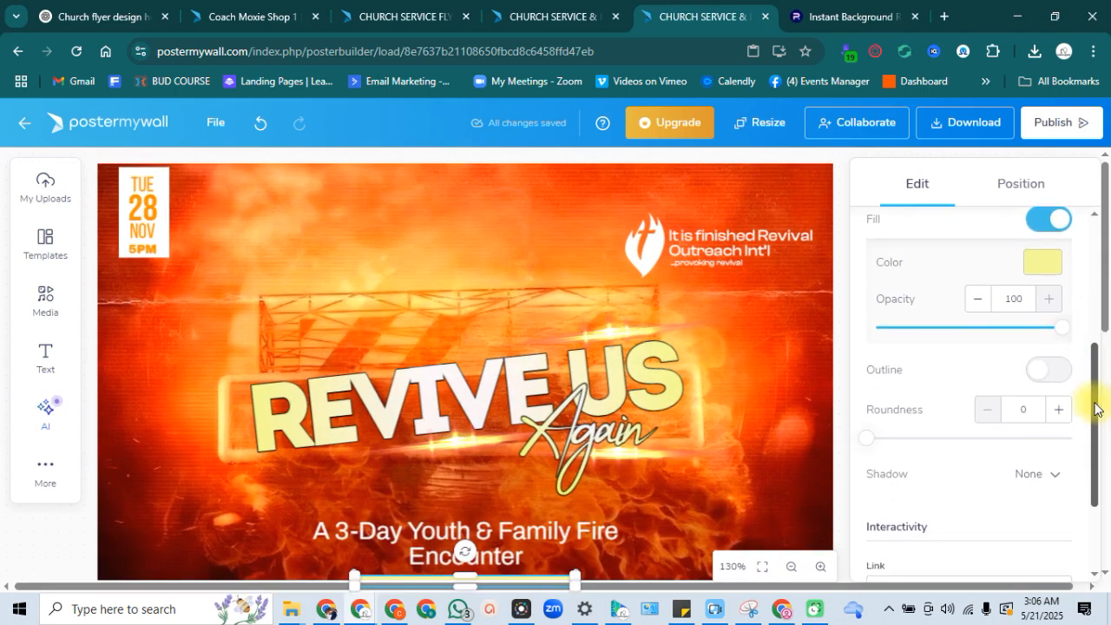
drag(1108, 302, 1106, 350)
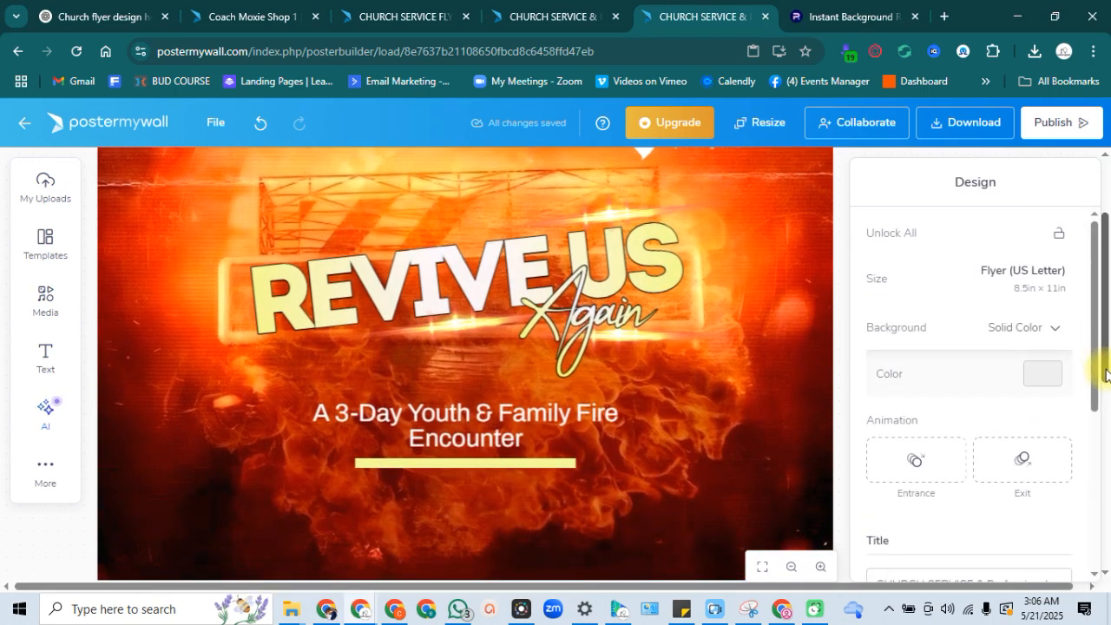
scroll(553, 456, down, 1)
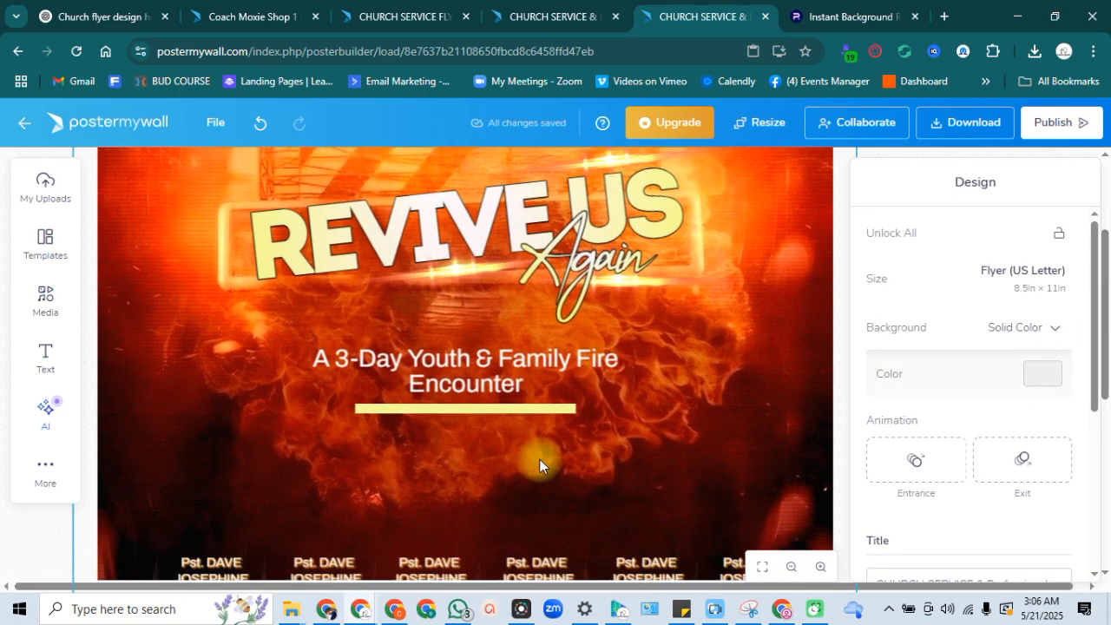
click(533, 409)
drag(469, 413, 470, 442)
drag(356, 424, 333, 417)
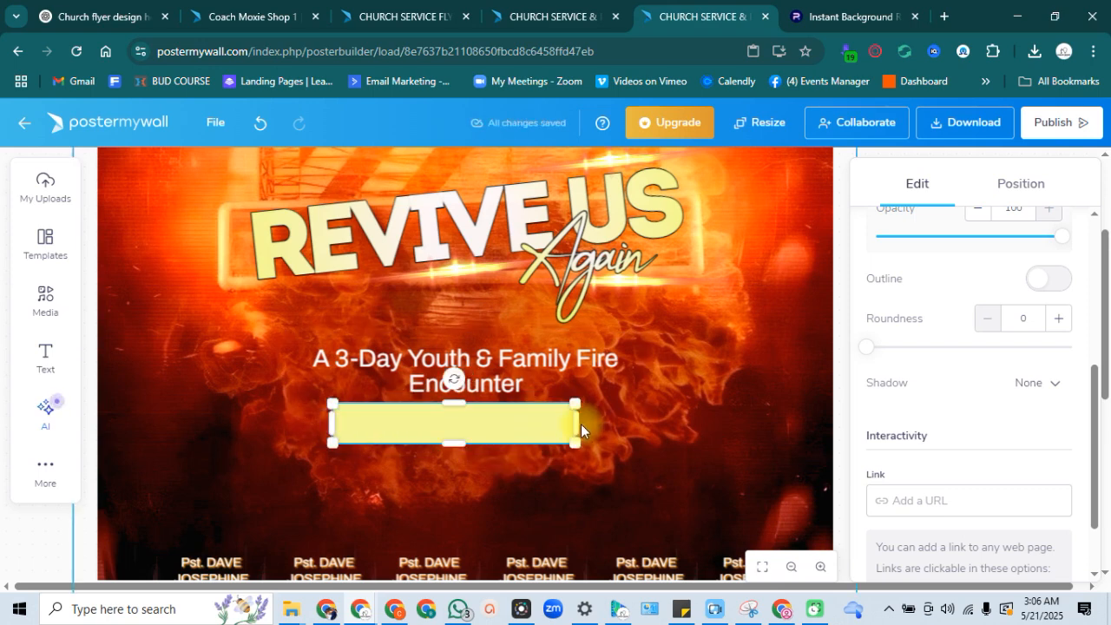
drag(575, 423, 604, 425)
drag(471, 445, 474, 408)
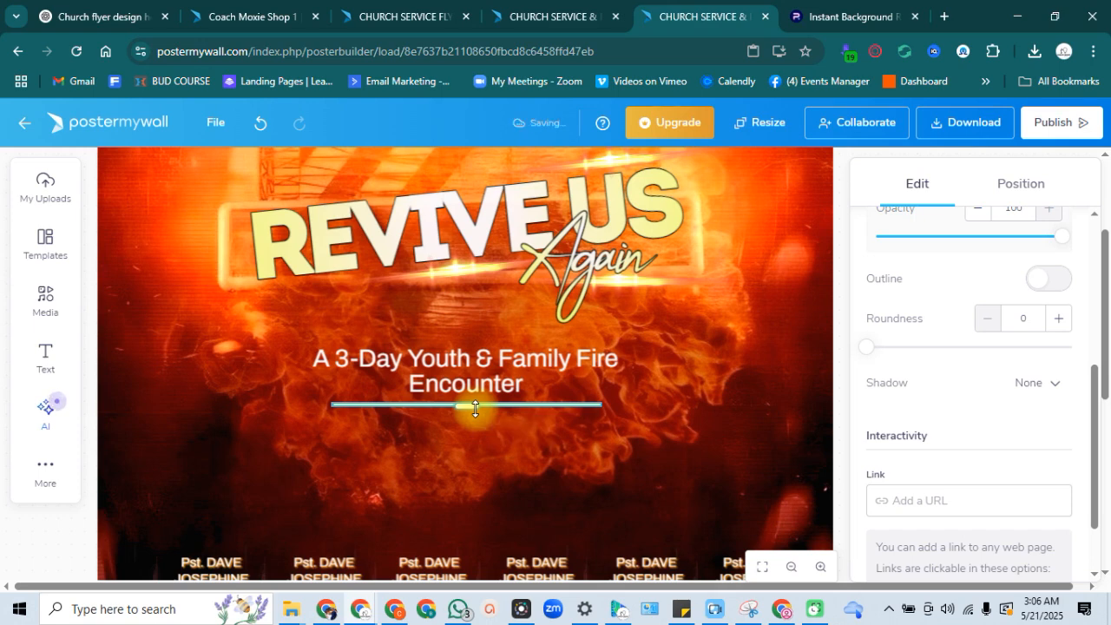
click(618, 427)
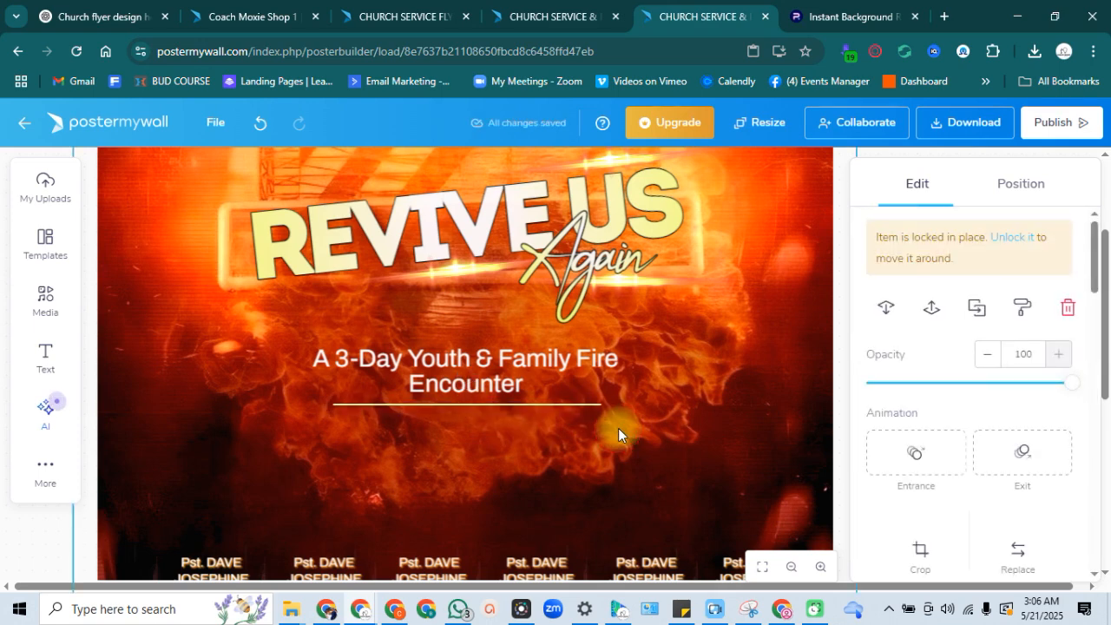
Step: Duplicate the thin yellow line and place the copy directly above the subtitle, aligned with the lower line
click(560, 406)
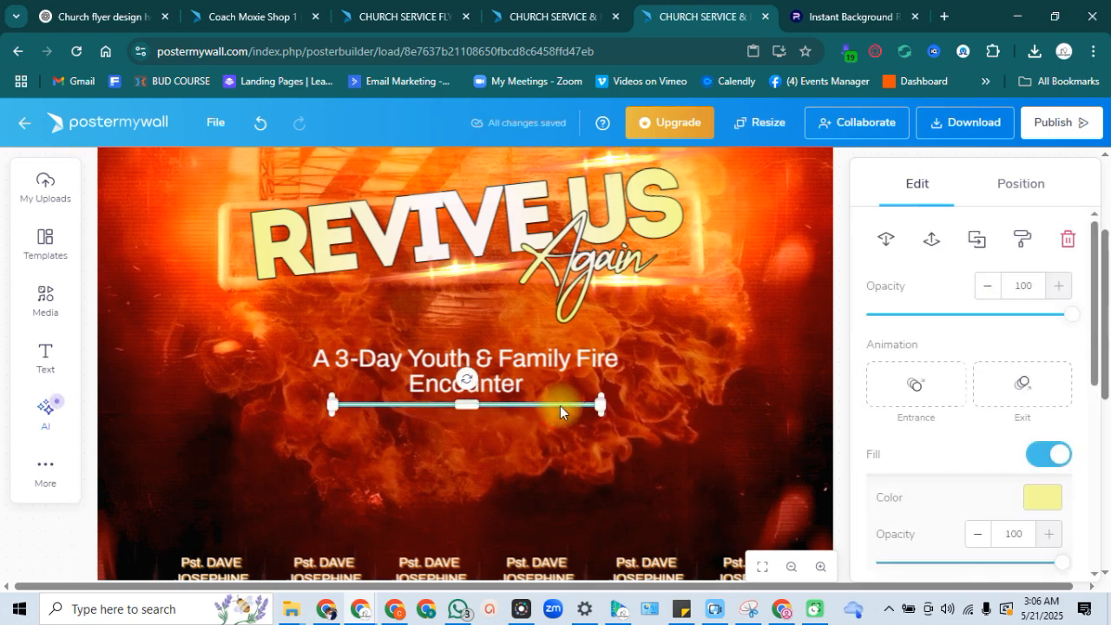
key(ctrl+d)
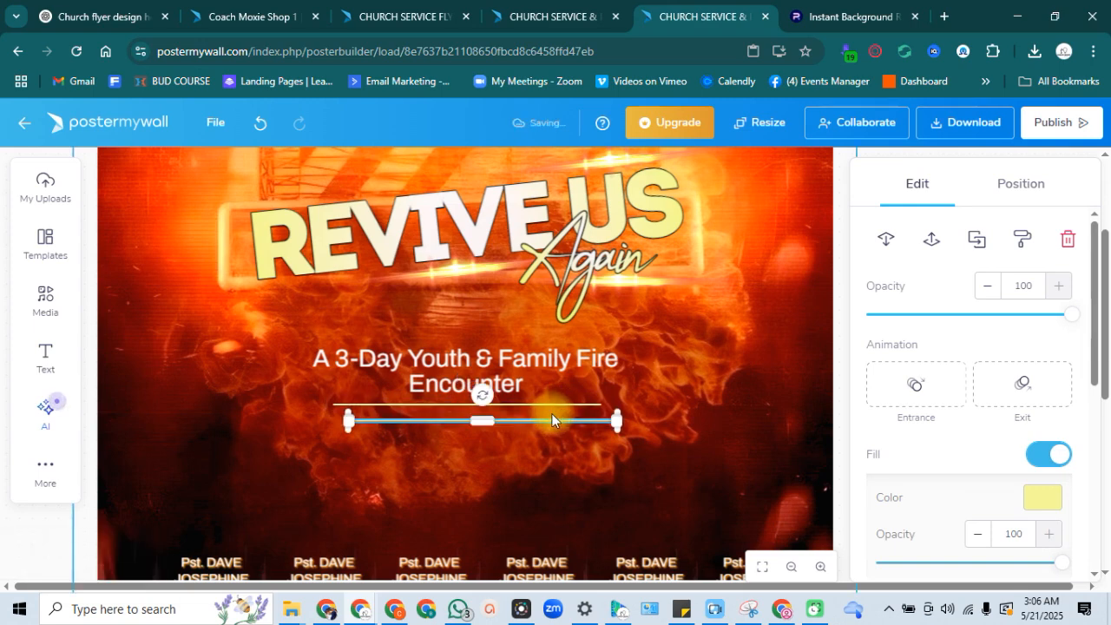
drag(546, 421, 532, 338)
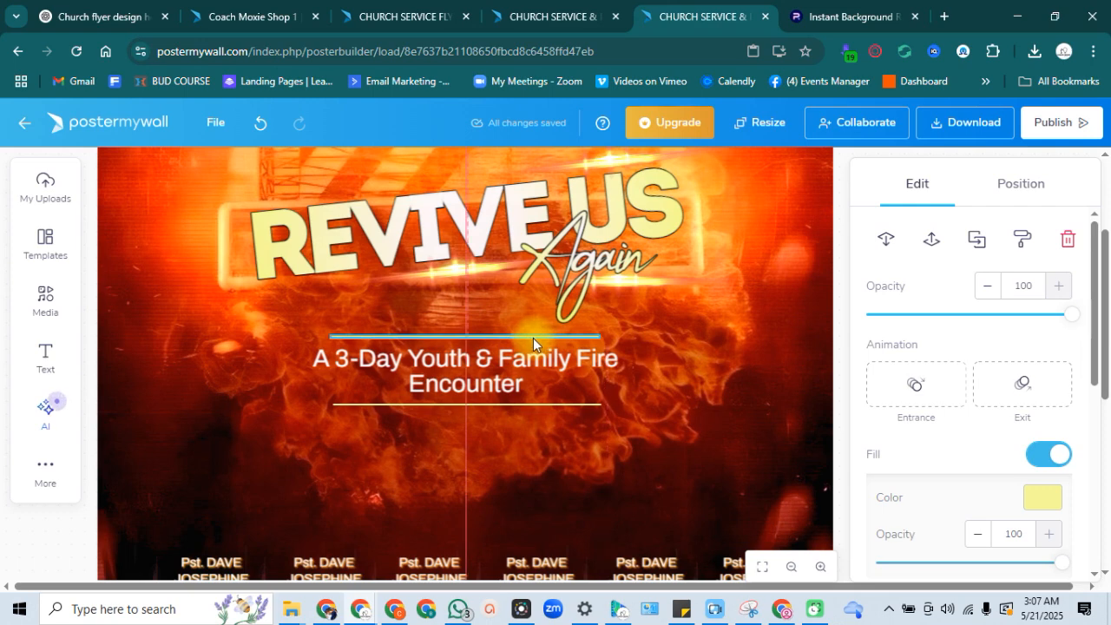
click(533, 338)
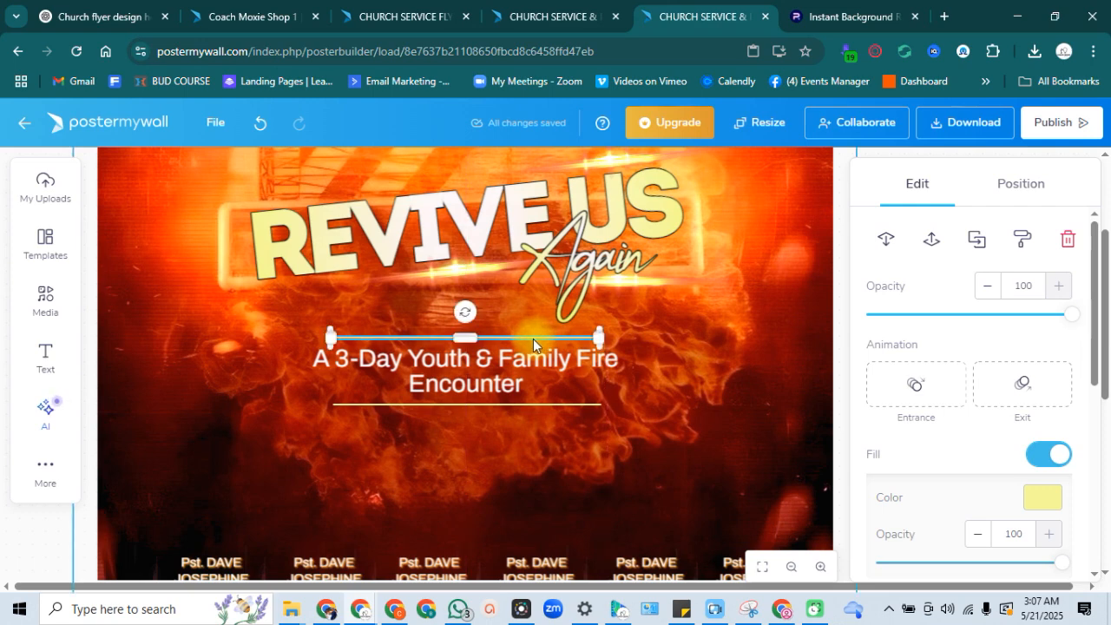
click(737, 353)
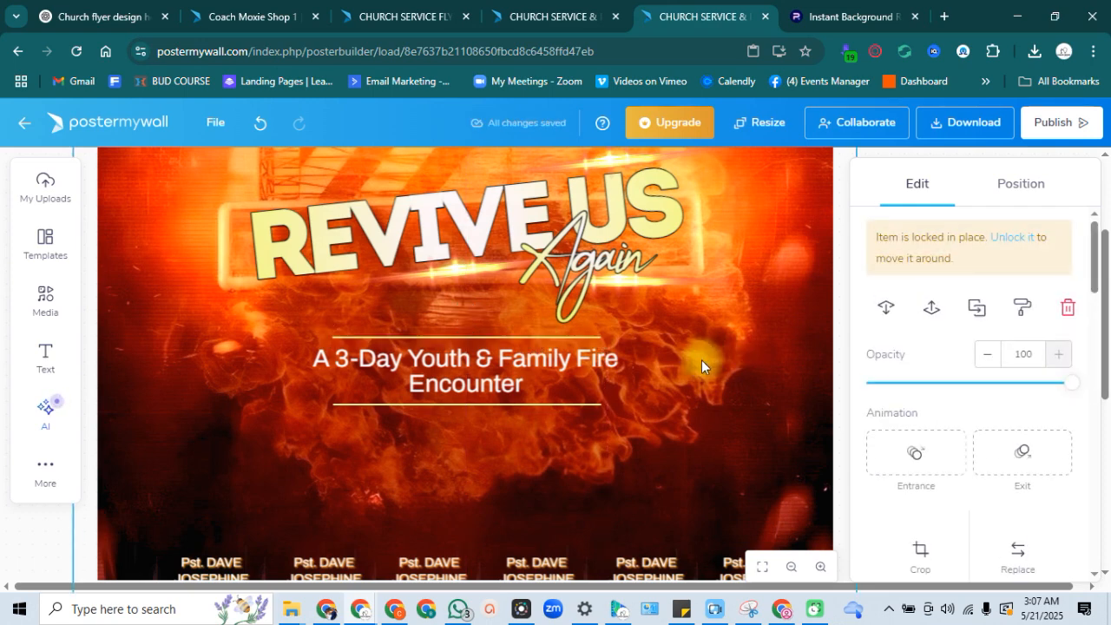
Step: Nudge the subtitle and the line above it slightly upward to even out their spacing
drag(500, 390, 500, 387)
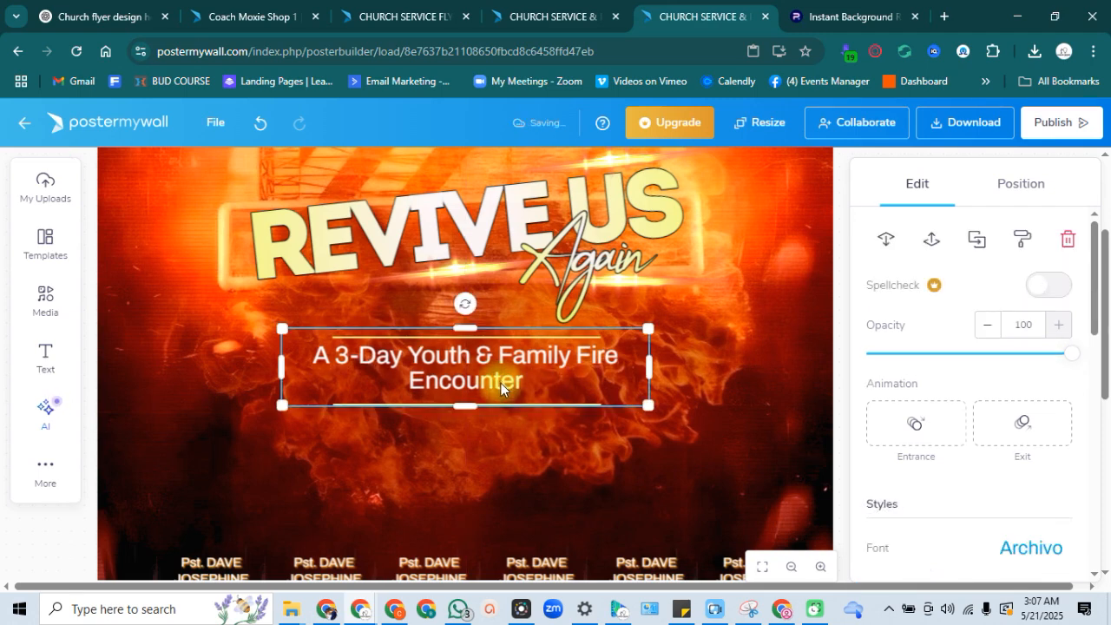
click(498, 338)
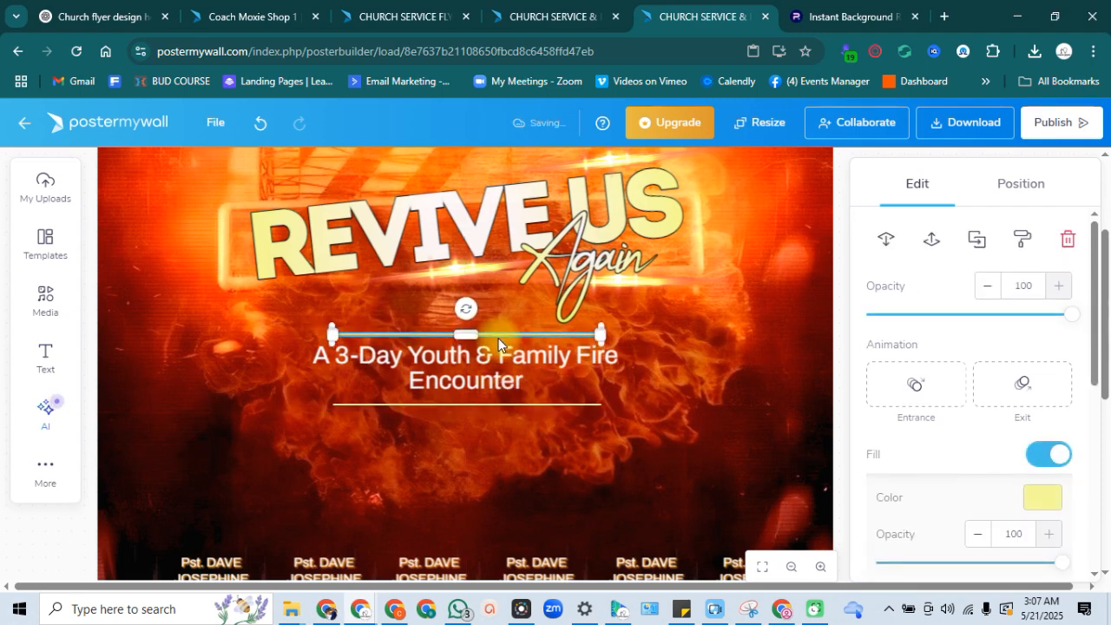
click(705, 361)
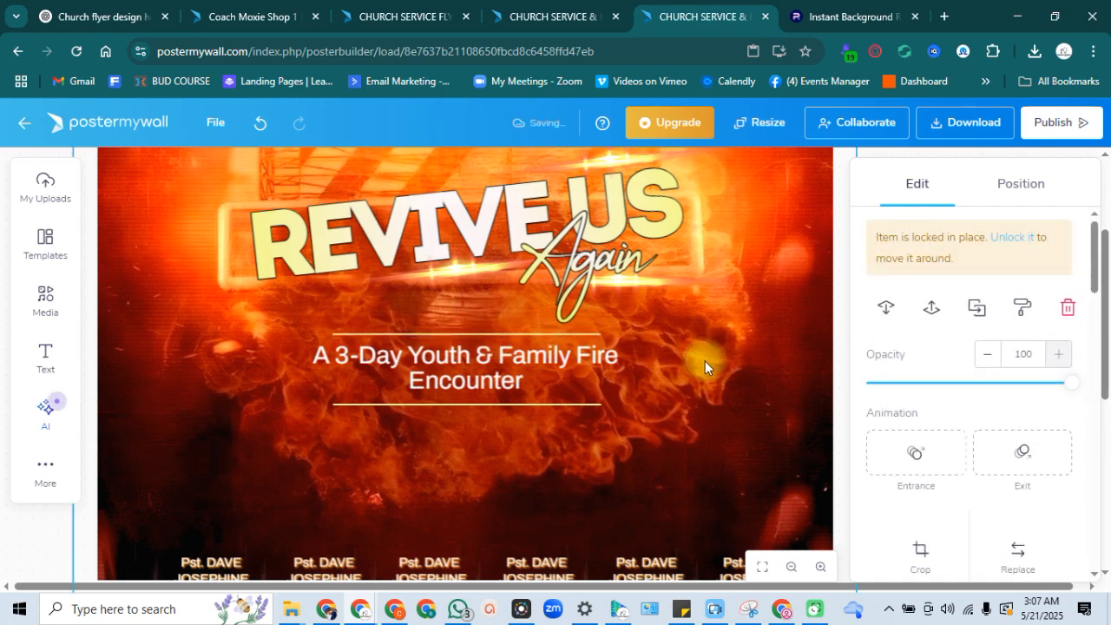
Step: Narrow the subtitle's text box so it breaks after "Family" and recentre it between the two yellow lines
click(515, 360)
drag(648, 371, 601, 362)
drag(505, 370, 519, 371)
drag(618, 366, 562, 366)
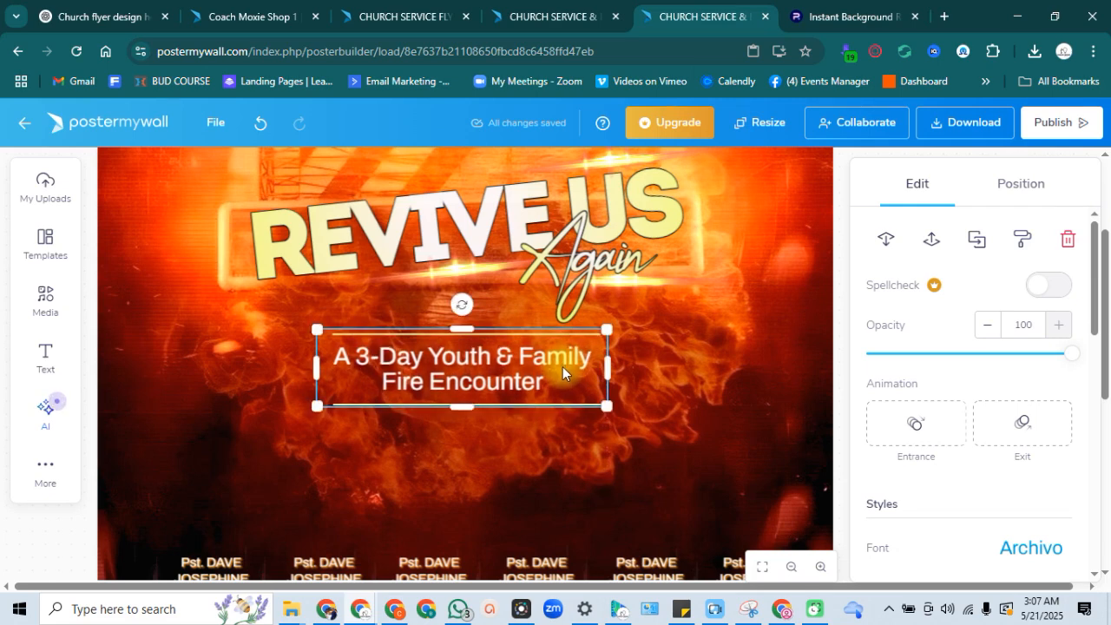
click(844, 352)
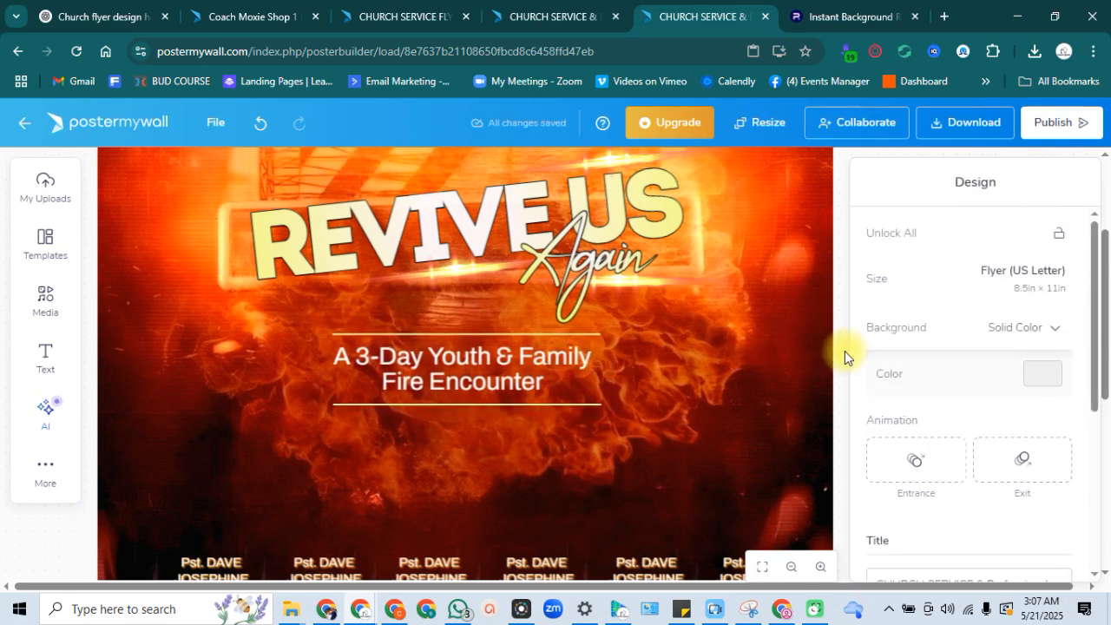
Step: Check the whole flyer's layout and look up the programme's date and time in the ChatGPT event details
click(761, 565)
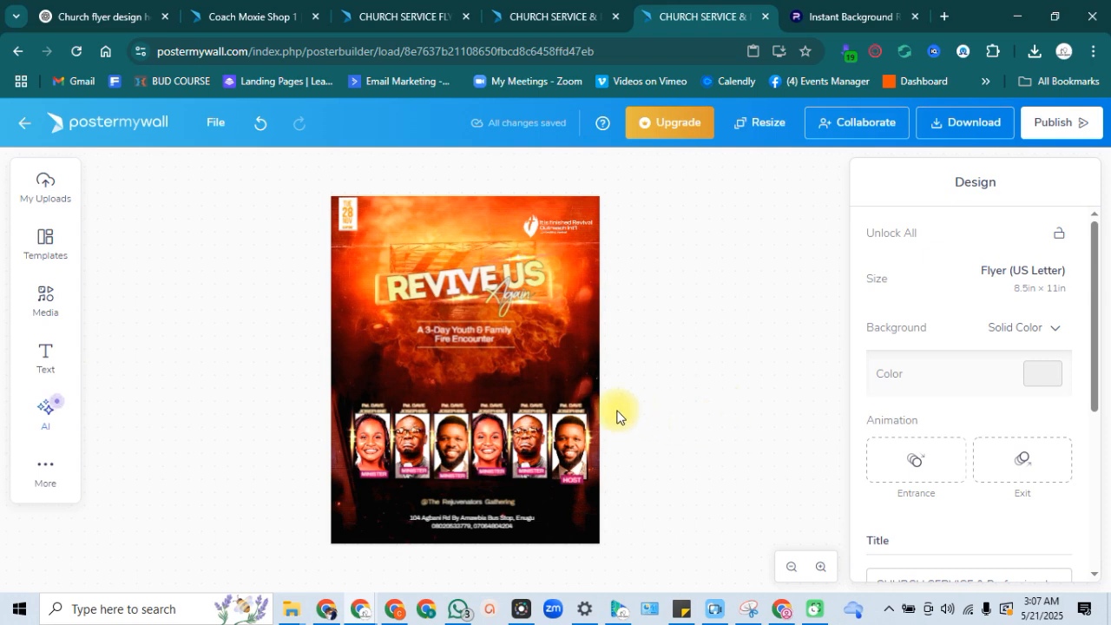
click(825, 564)
click(824, 565)
click(825, 564)
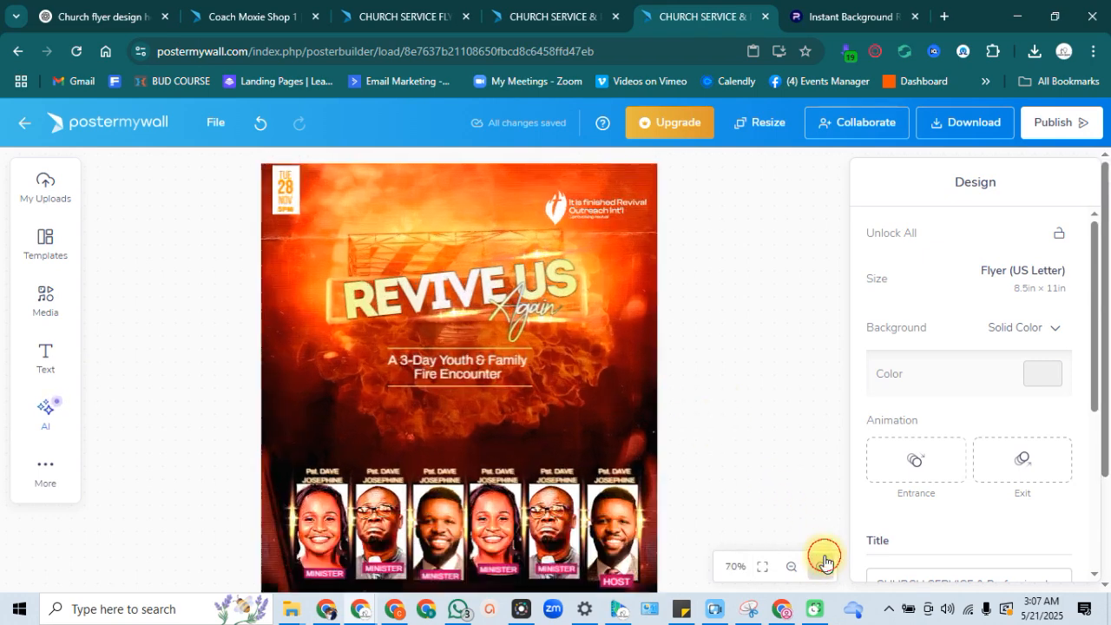
click(823, 564)
click(823, 564)
click(823, 564)
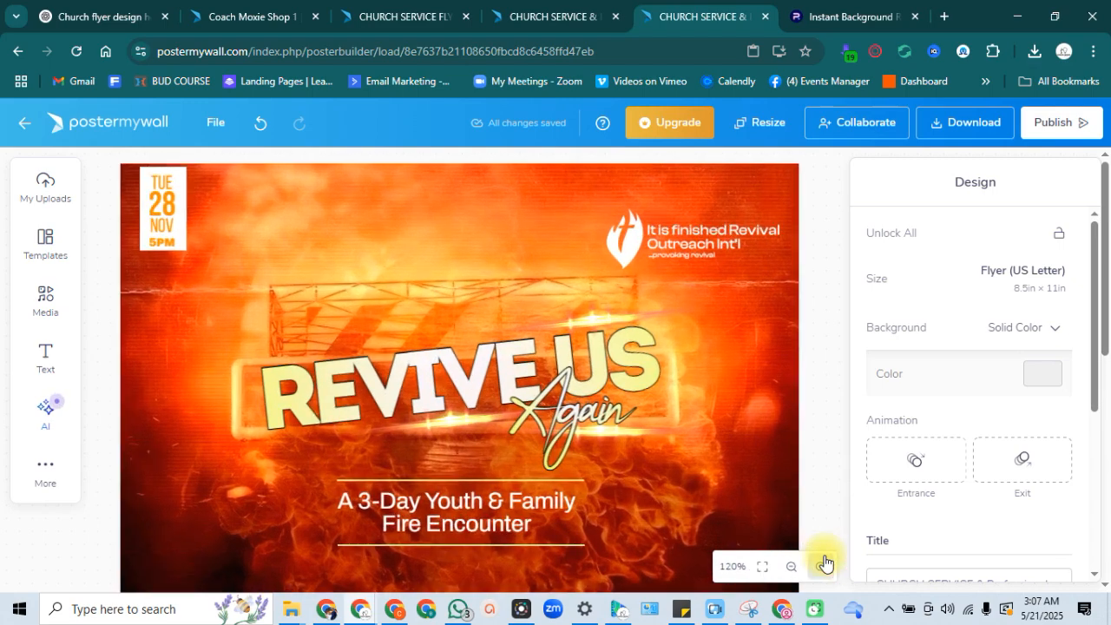
click(91, 15)
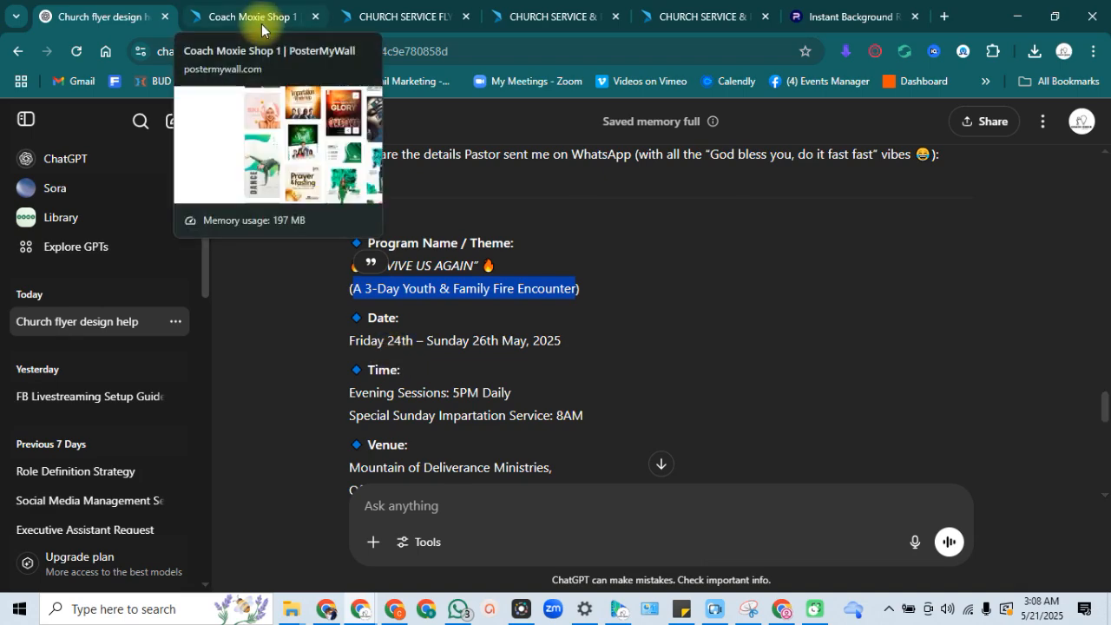
click(669, 15)
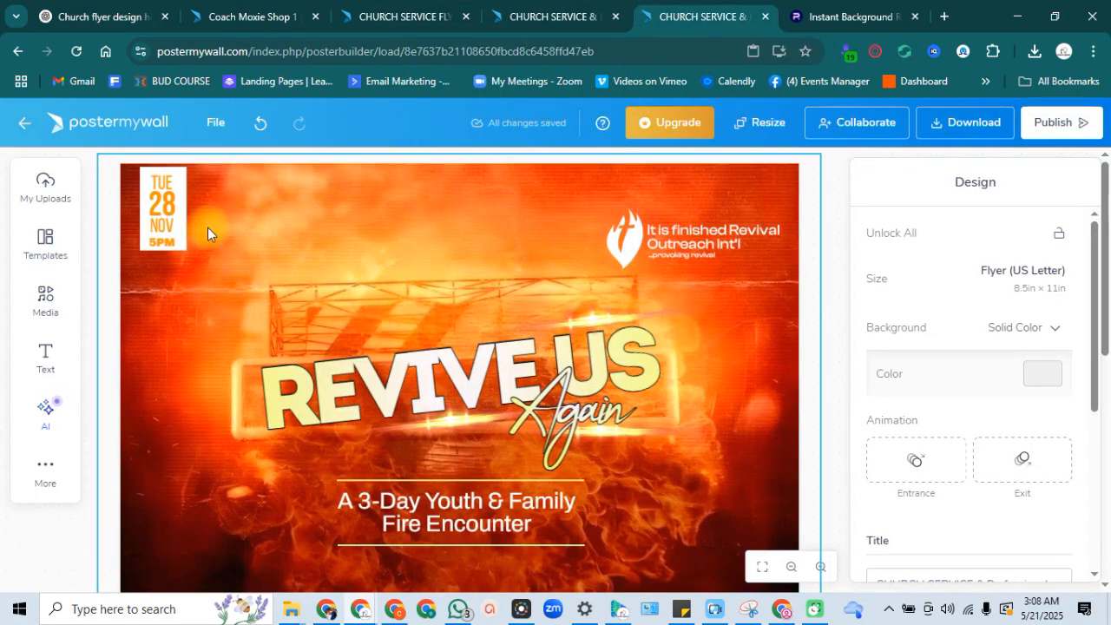
double_click(165, 183)
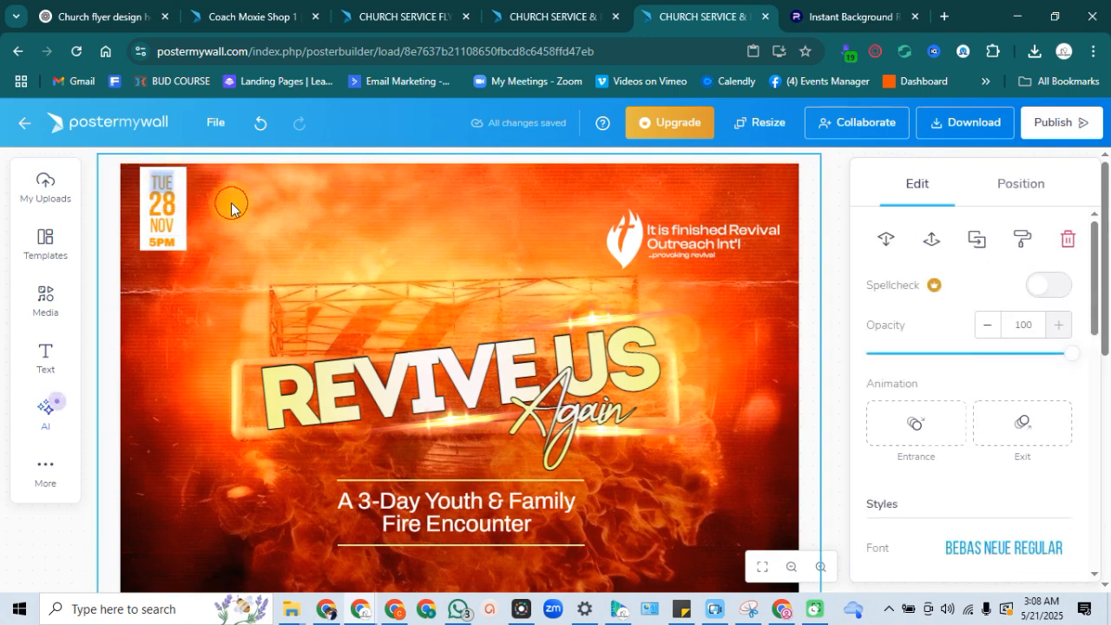
click(231, 206)
click(165, 197)
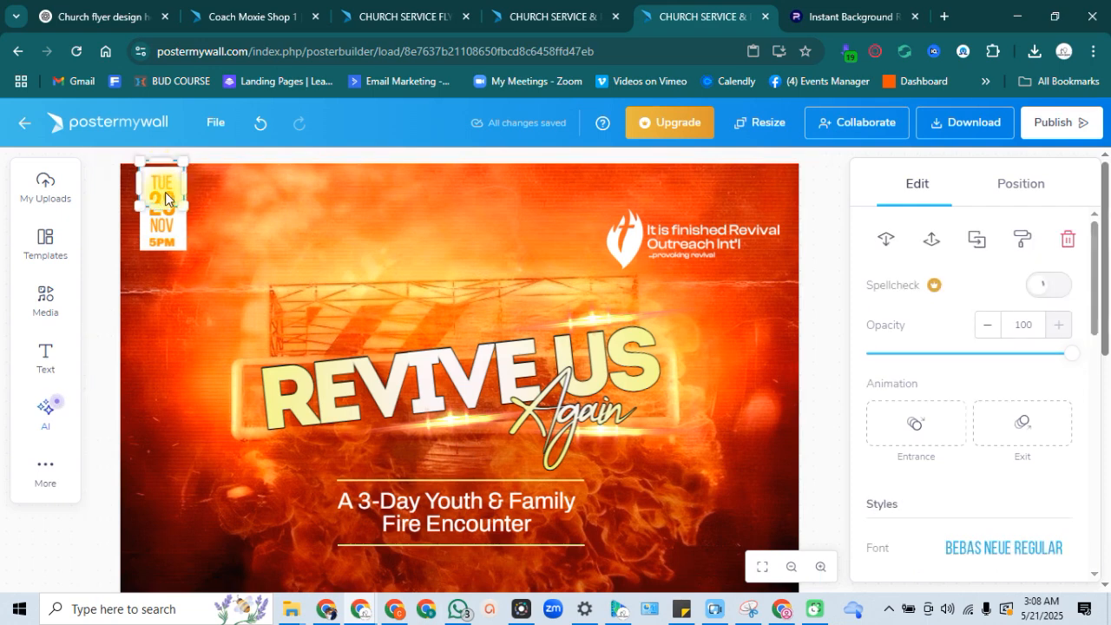
click(173, 243)
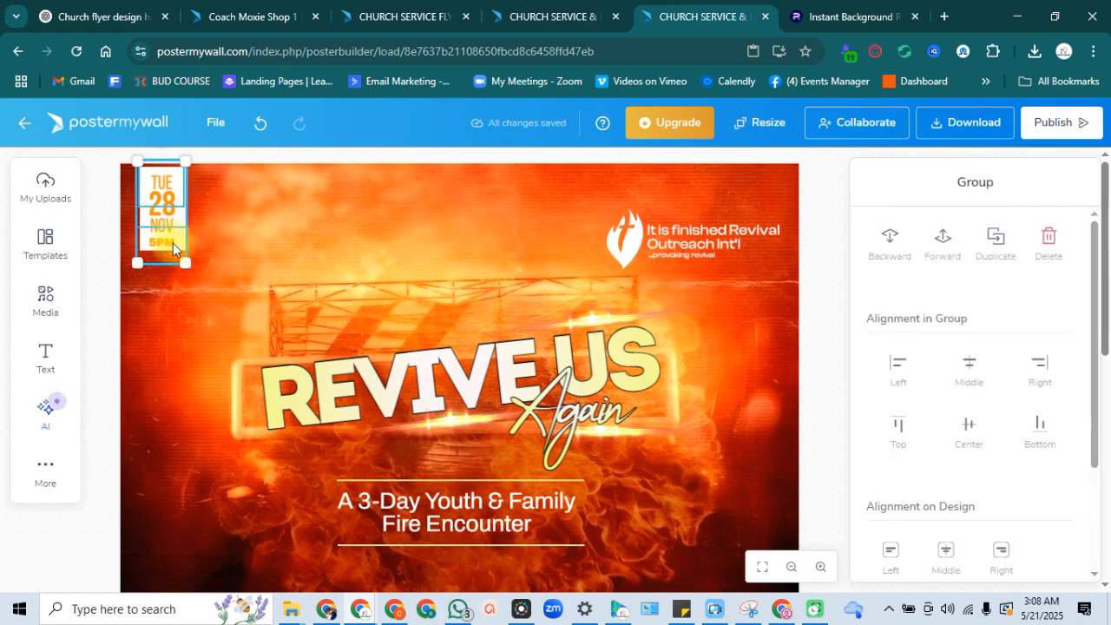
click(170, 224)
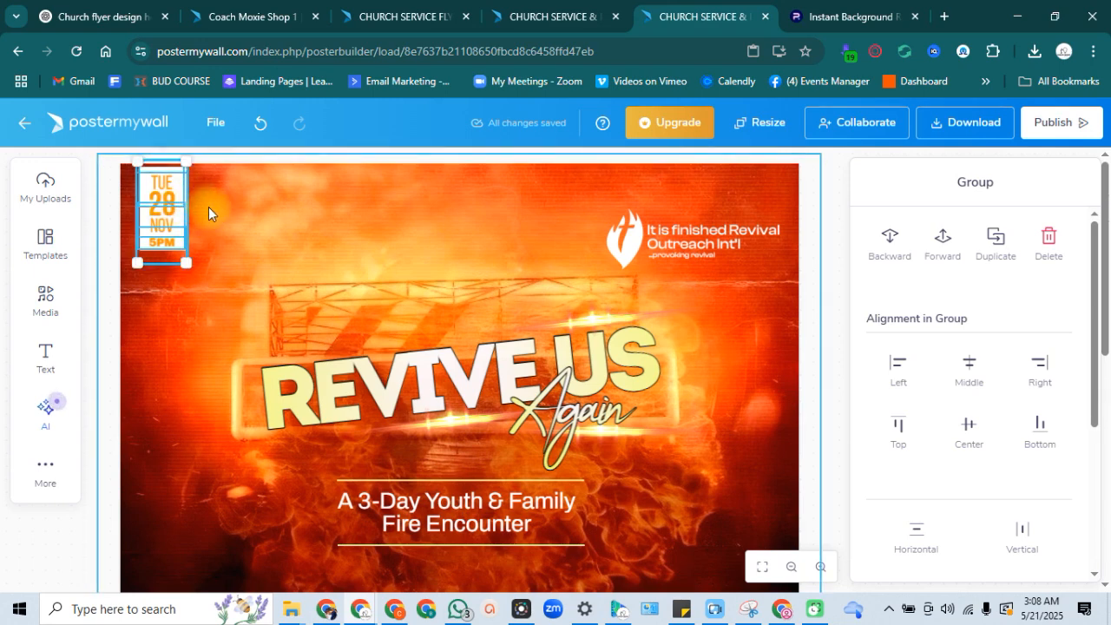
click(209, 207)
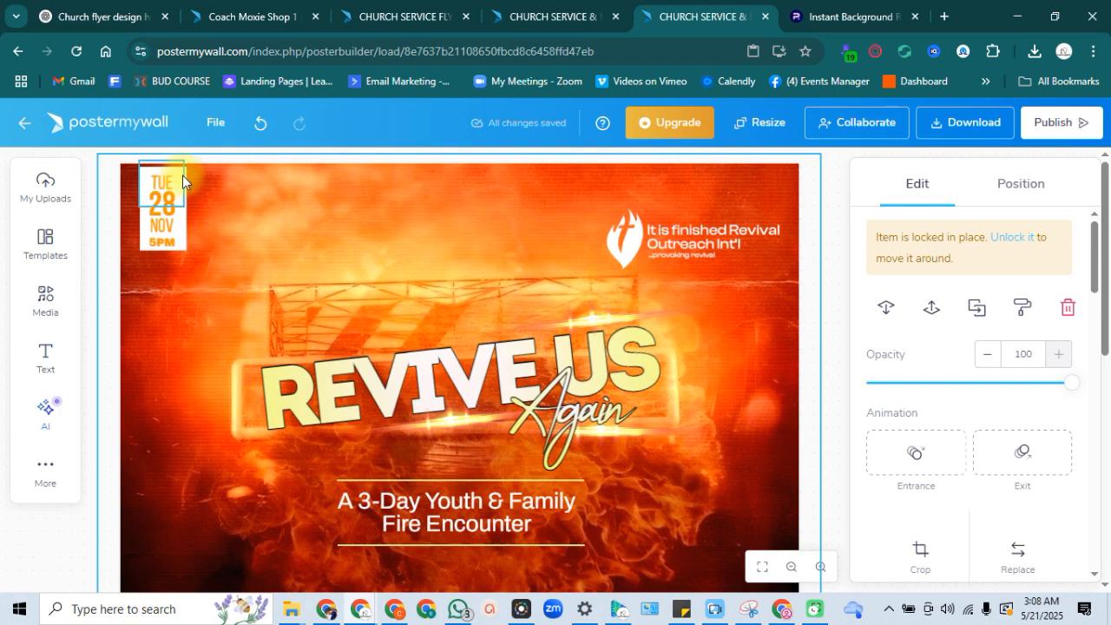
Step: Try to duplicate the date badge's text lines and place the copy beside the badge, then undo the duplication
click(185, 175)
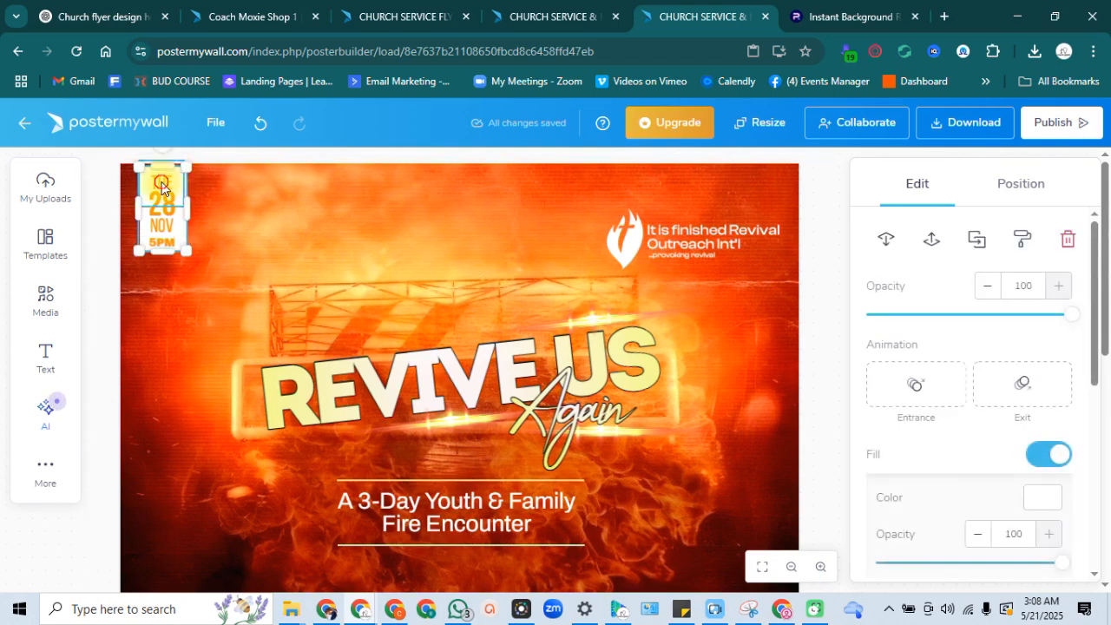
click(162, 187)
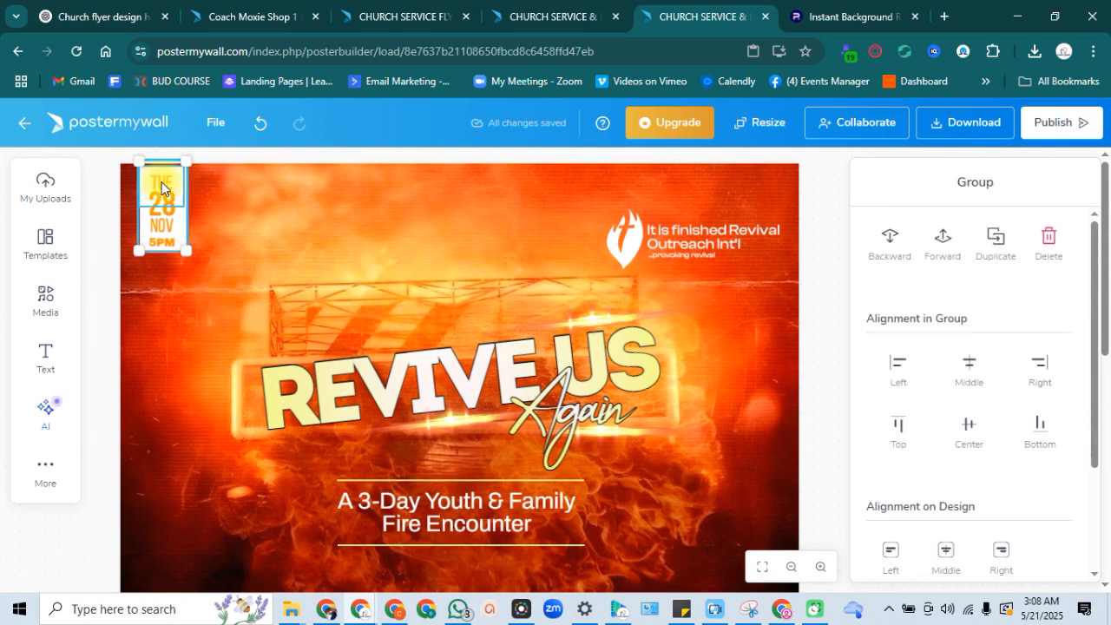
click(167, 241)
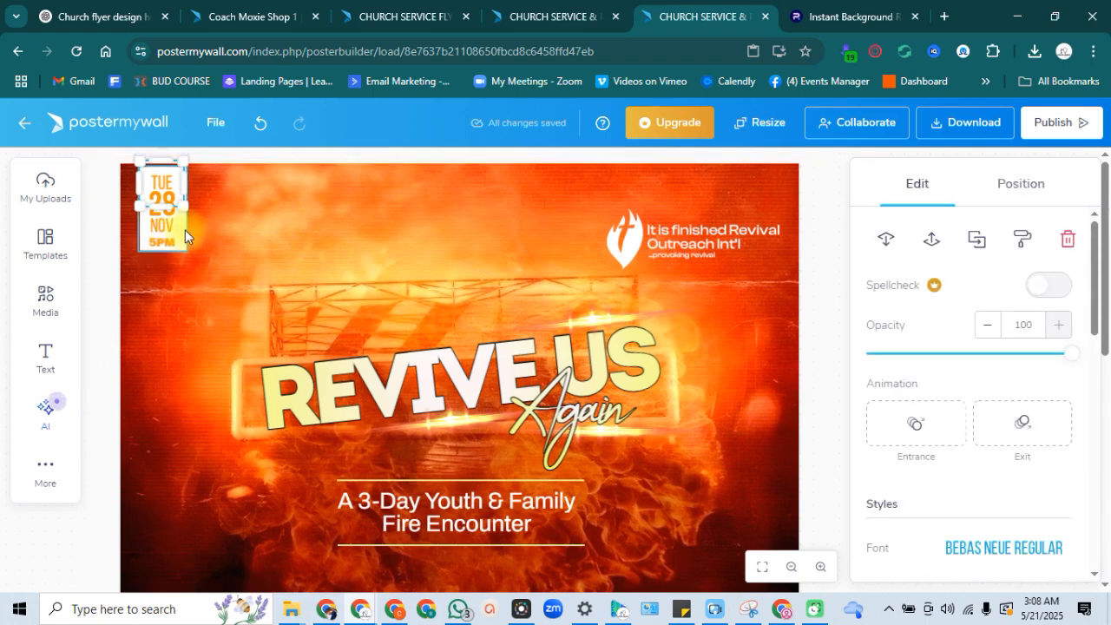
click(185, 230)
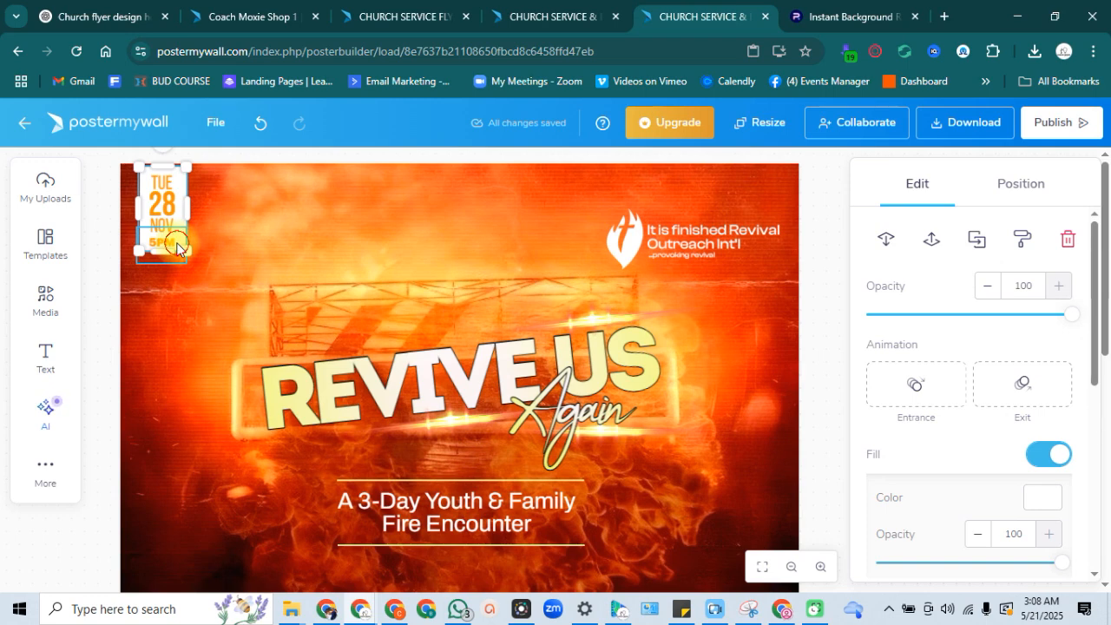
click(177, 242)
click(165, 178)
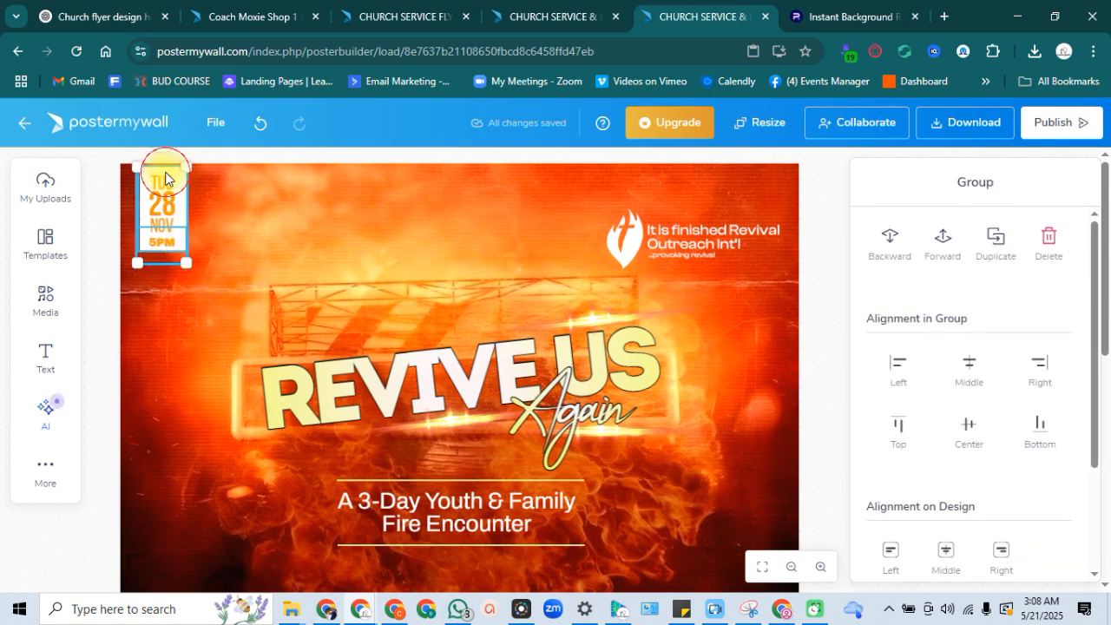
click(165, 178)
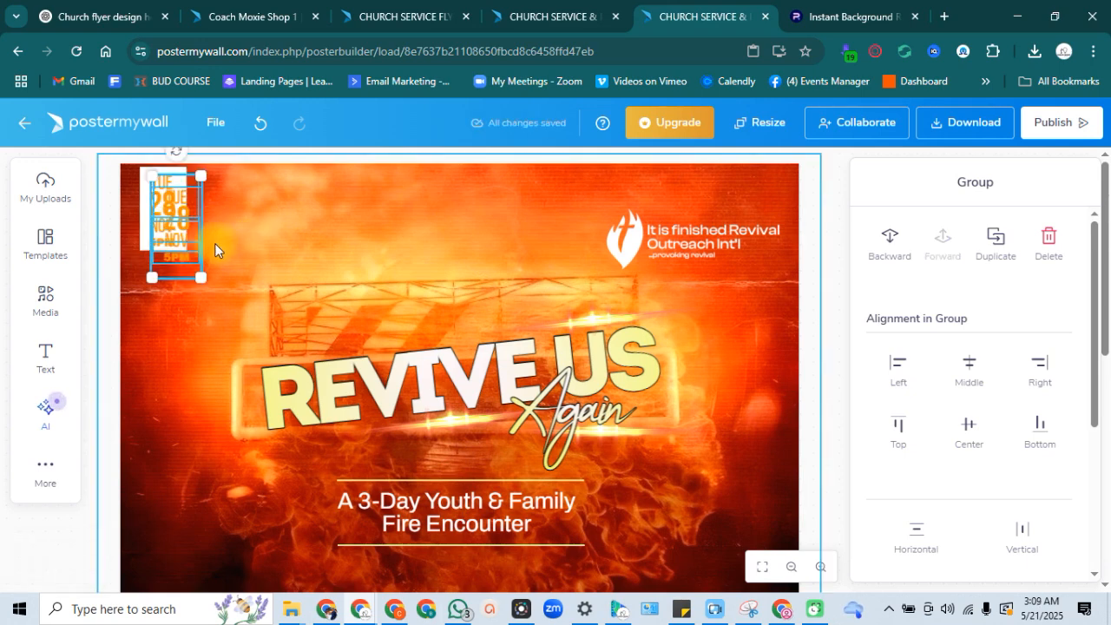
key(ctrl+d)
drag(193, 234, 248, 226)
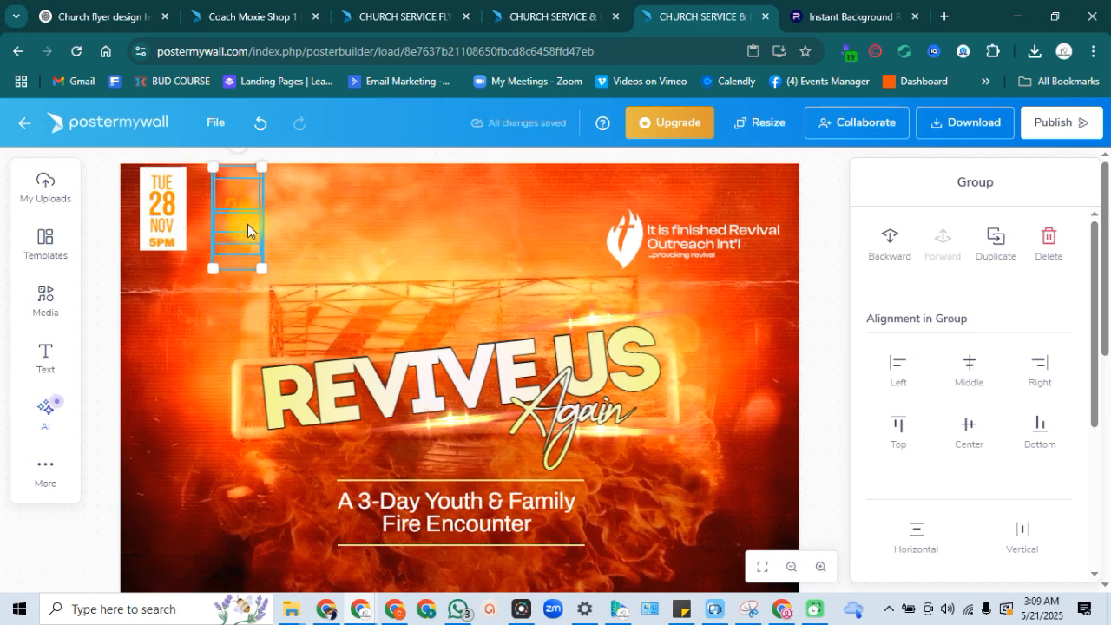
key(ctrl+z)
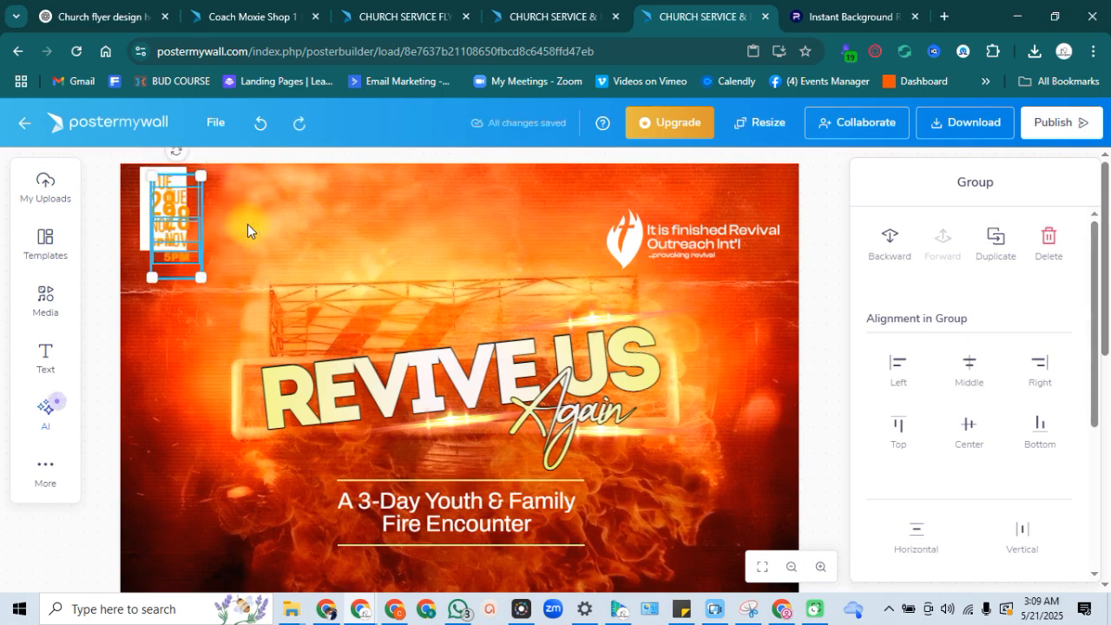
key(ctrl+z)
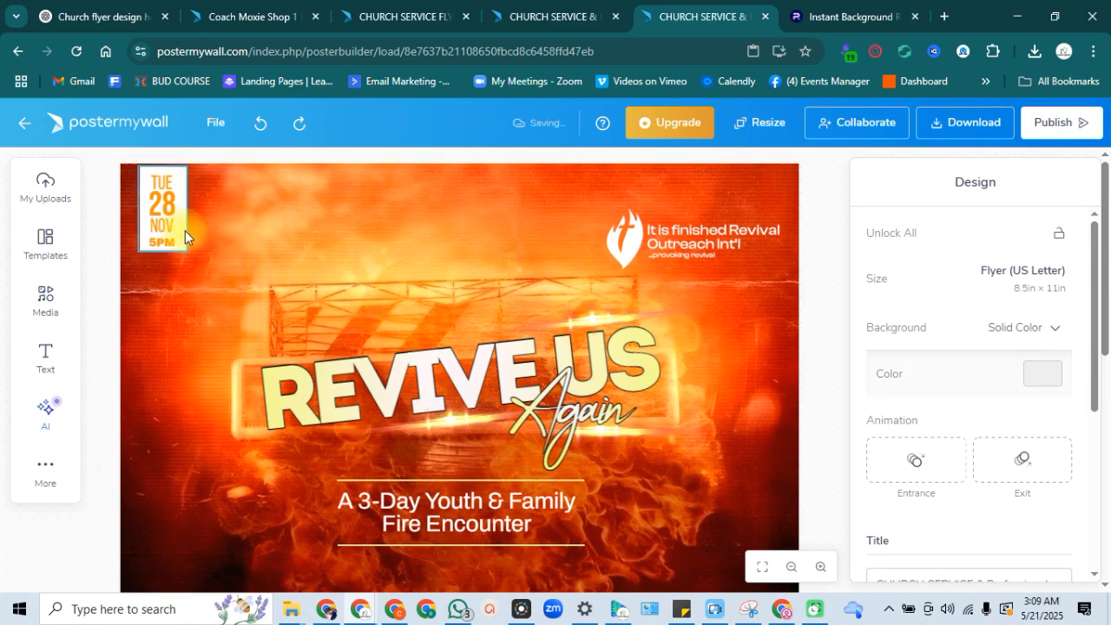
Step: Try to select the date badge's white box together with its text lines at a closer zoom
click(186, 231)
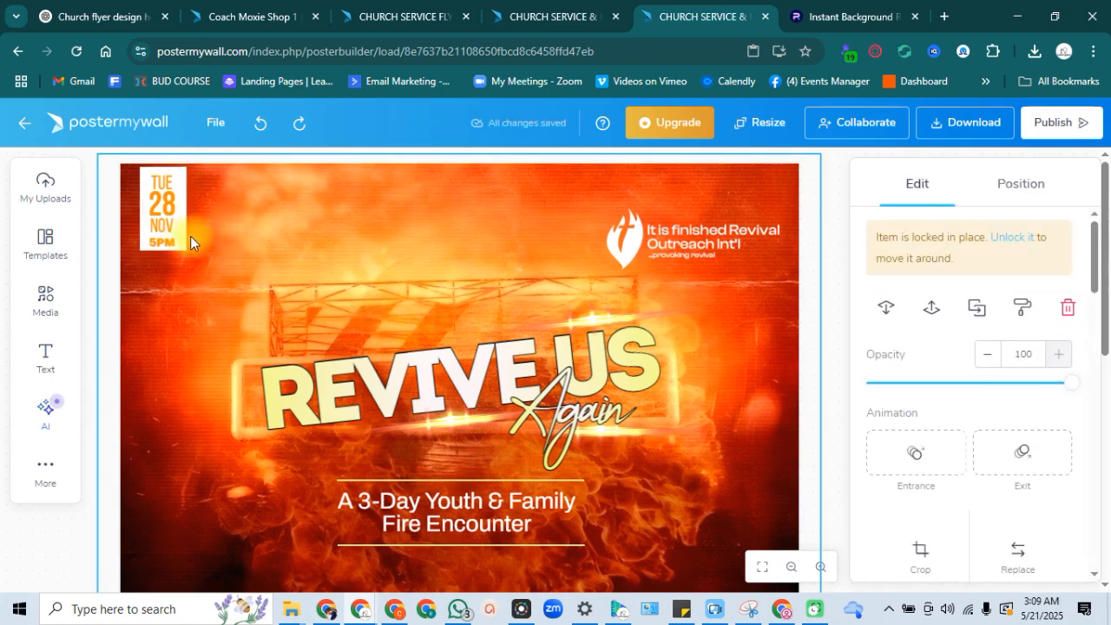
click(186, 236)
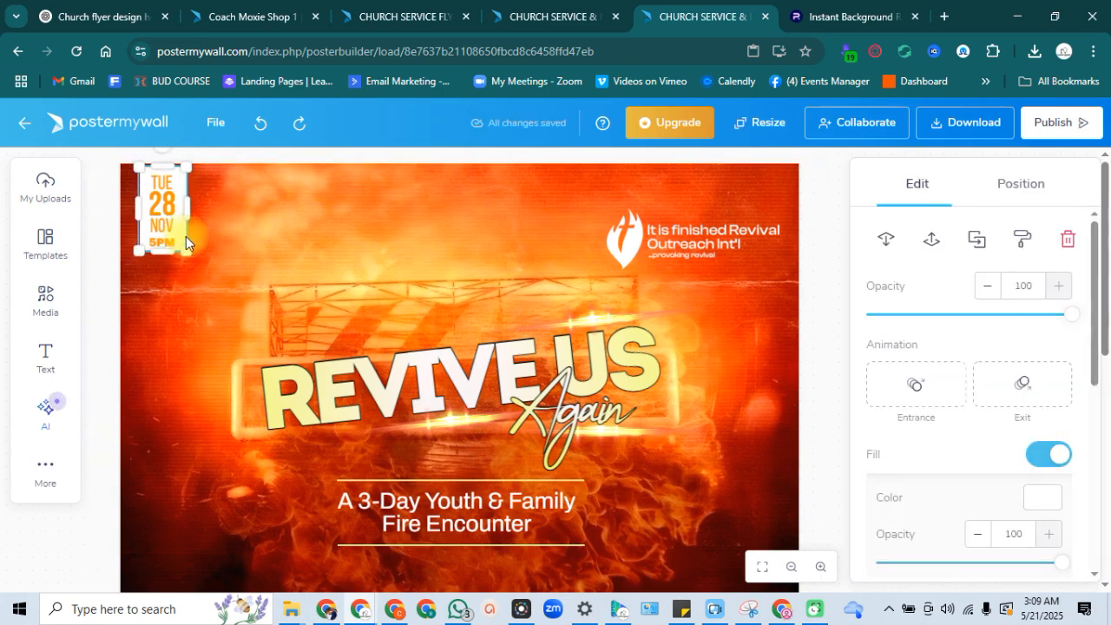
click(820, 566)
click(820, 563)
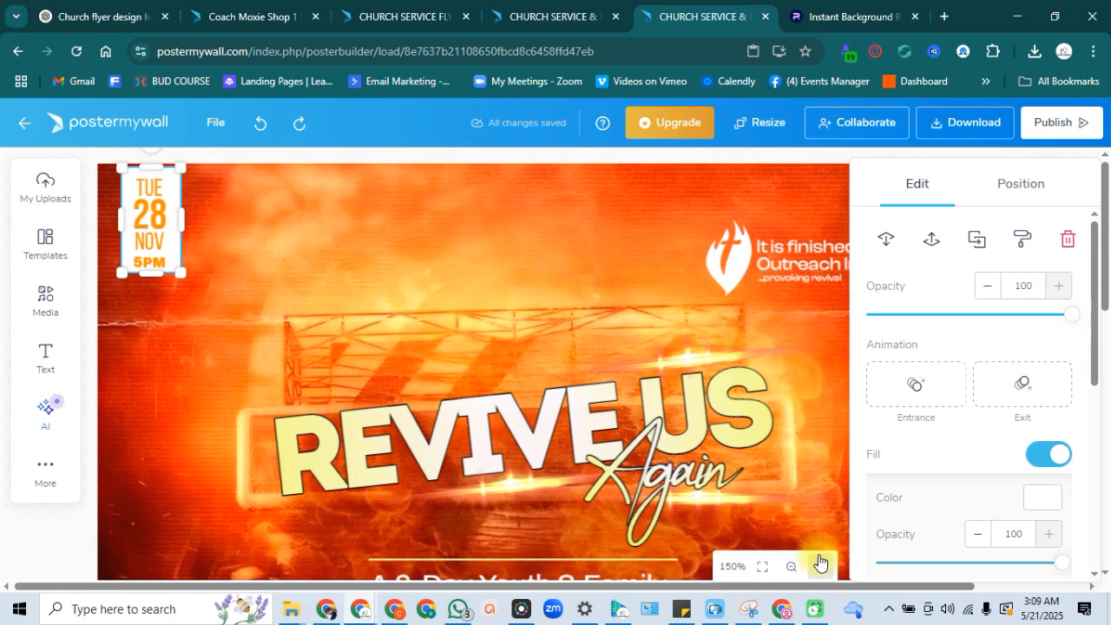
click(820, 562)
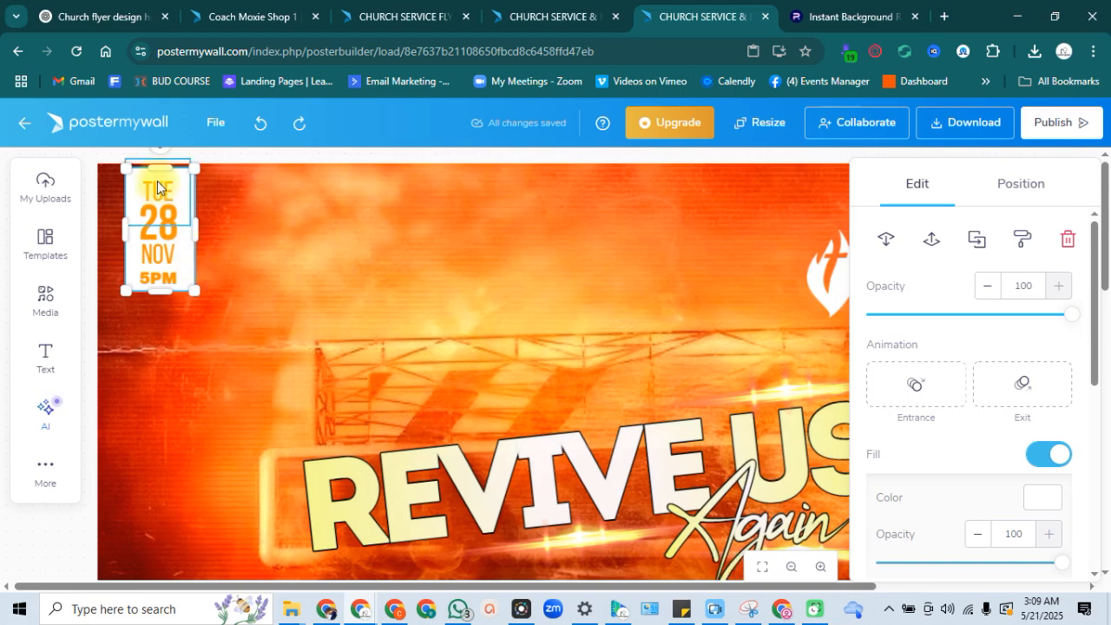
click(159, 282)
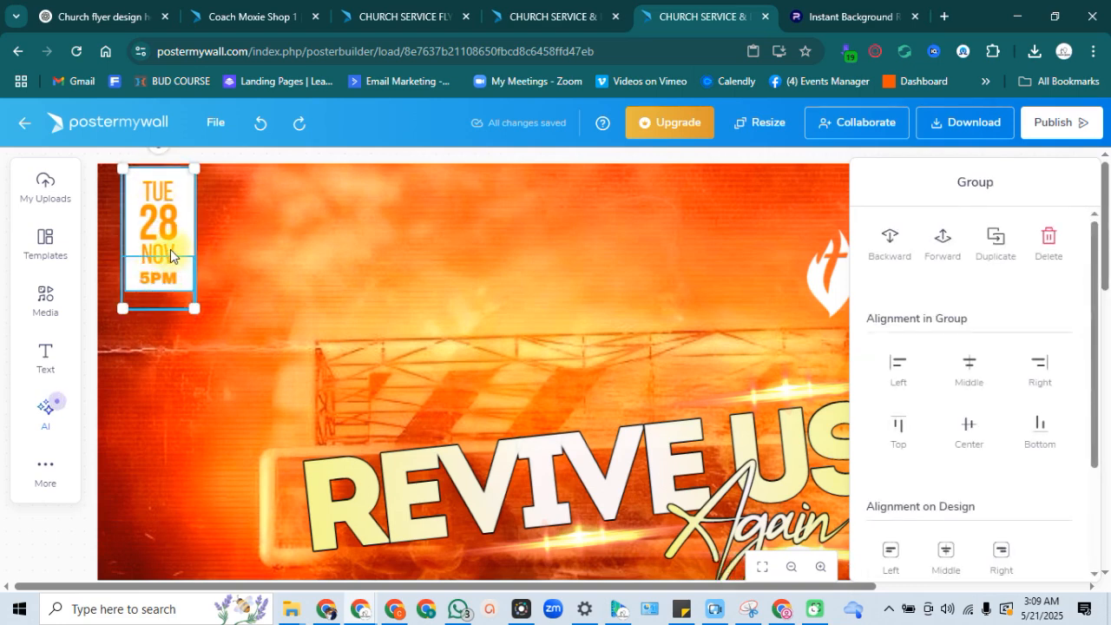
click(170, 249)
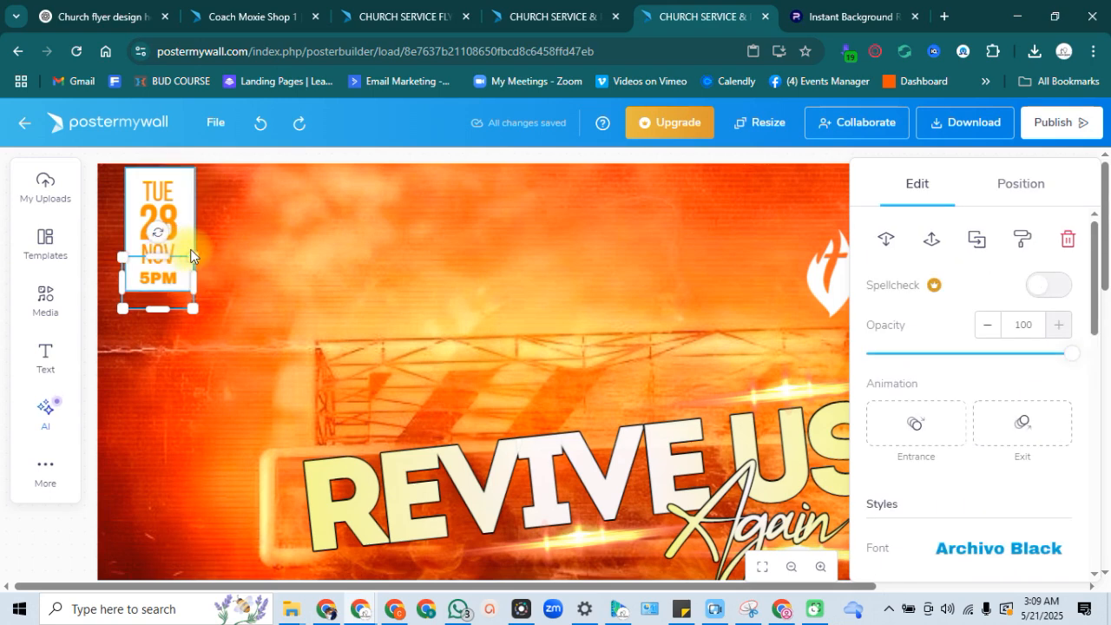
click(189, 252)
click(160, 280)
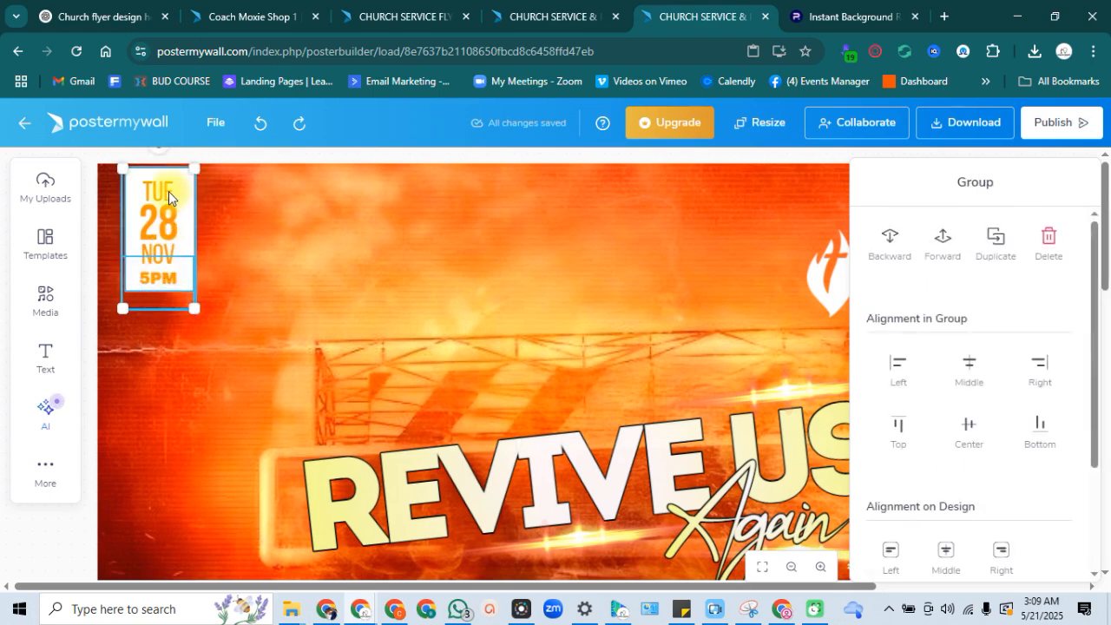
Step: Duplicate the badge's TUE, 28, NOV and 5PM text lines together and place the copy just right of the badge
click(161, 192)
click(161, 190)
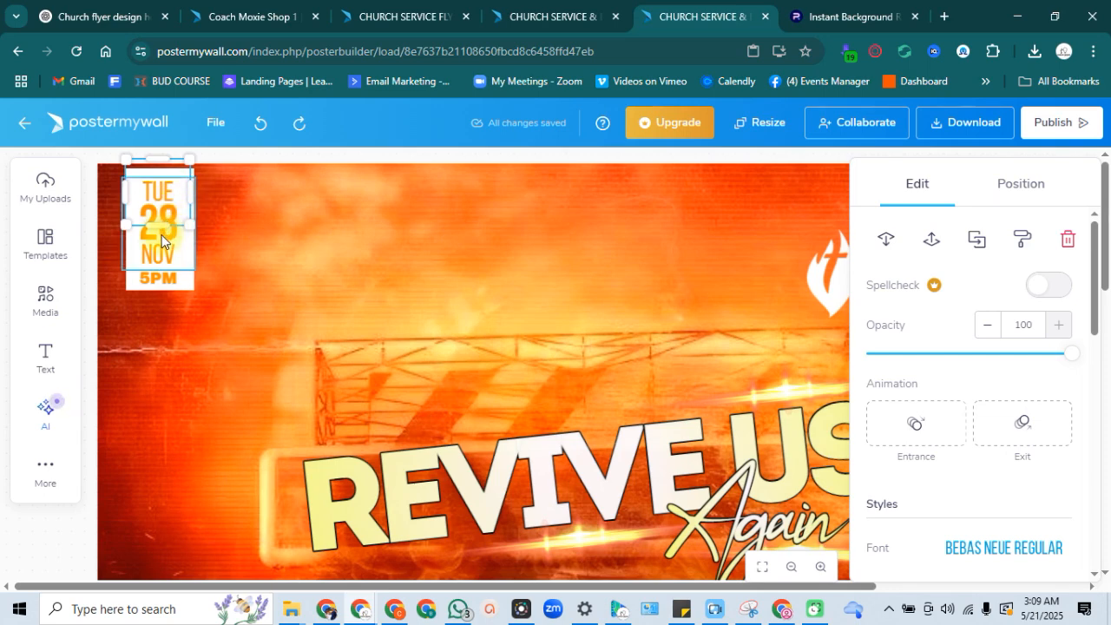
click(153, 259)
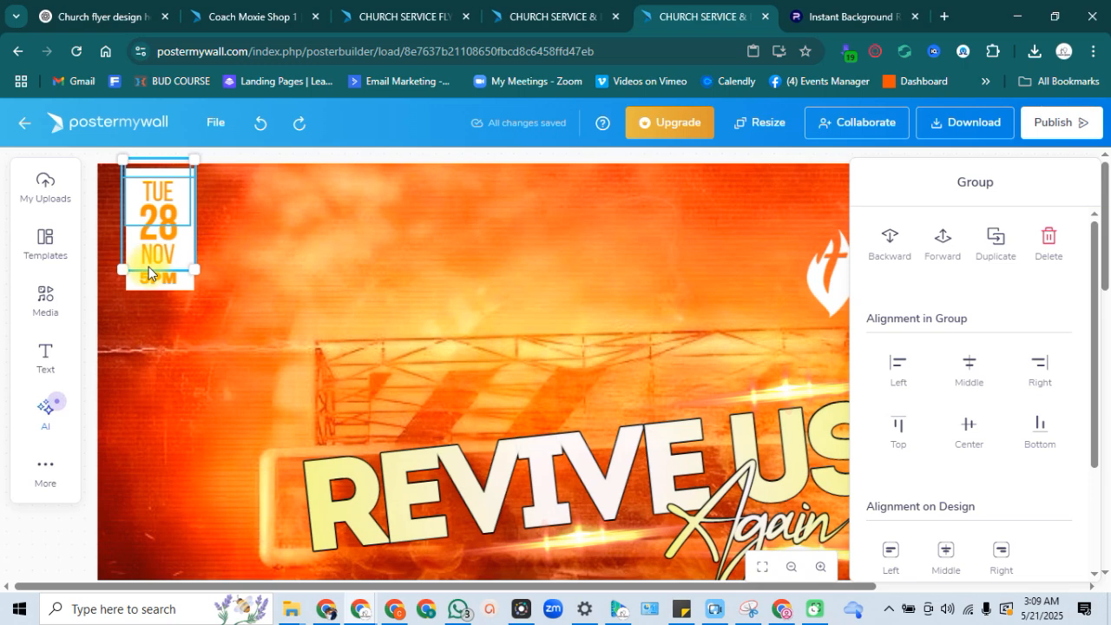
shift+click(149, 267)
shift+click(153, 263)
shift+click(153, 263)
shift+click(171, 249)
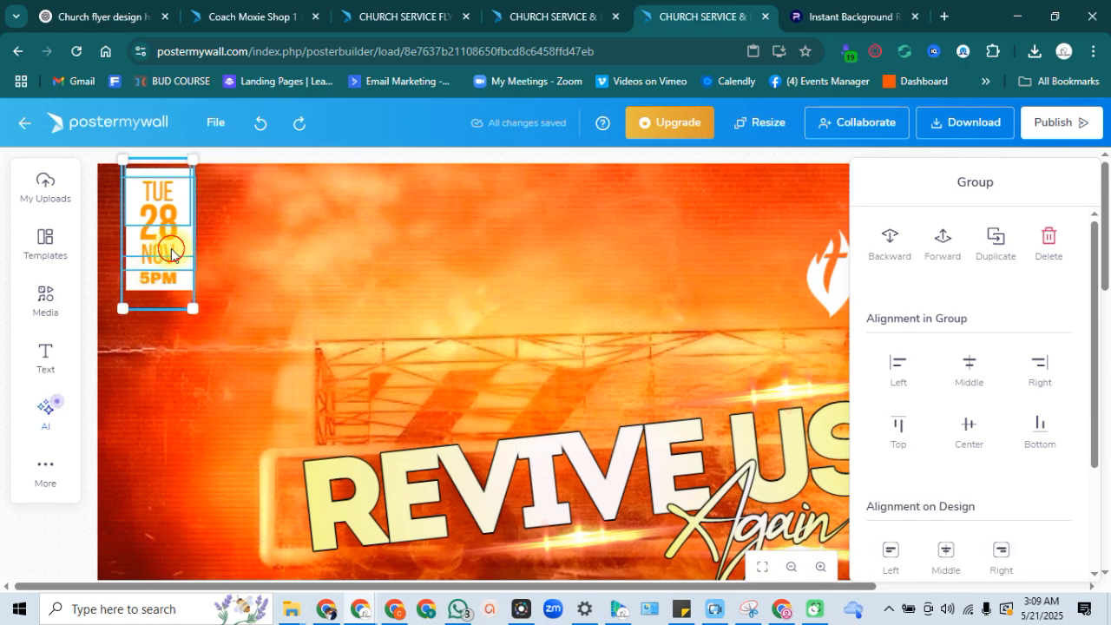
shift+click(171, 249)
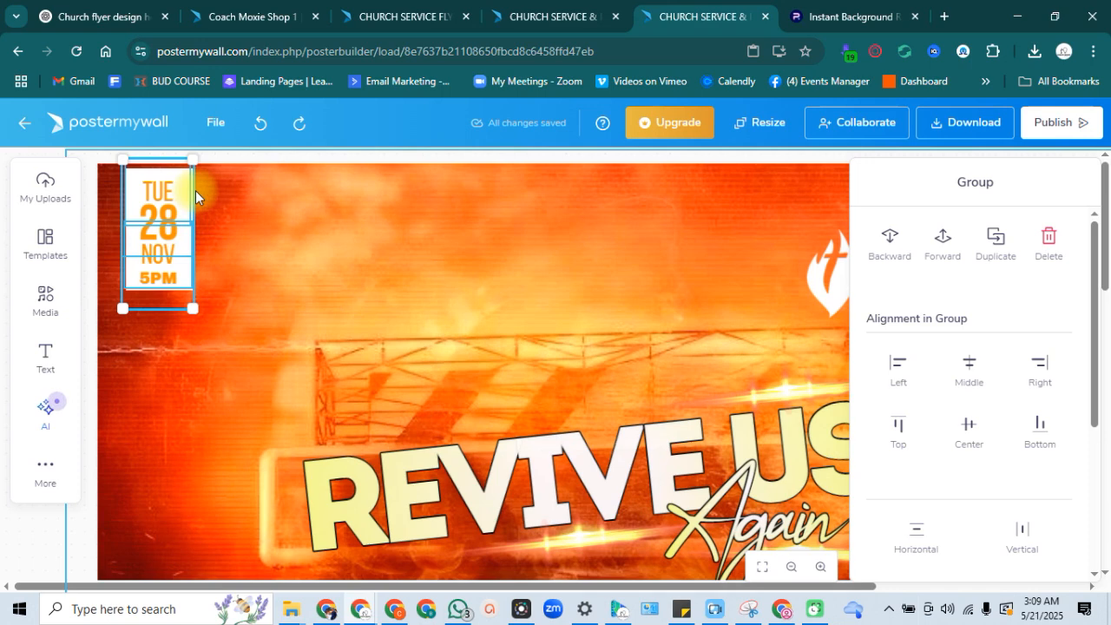
key(Right)
key(Right)
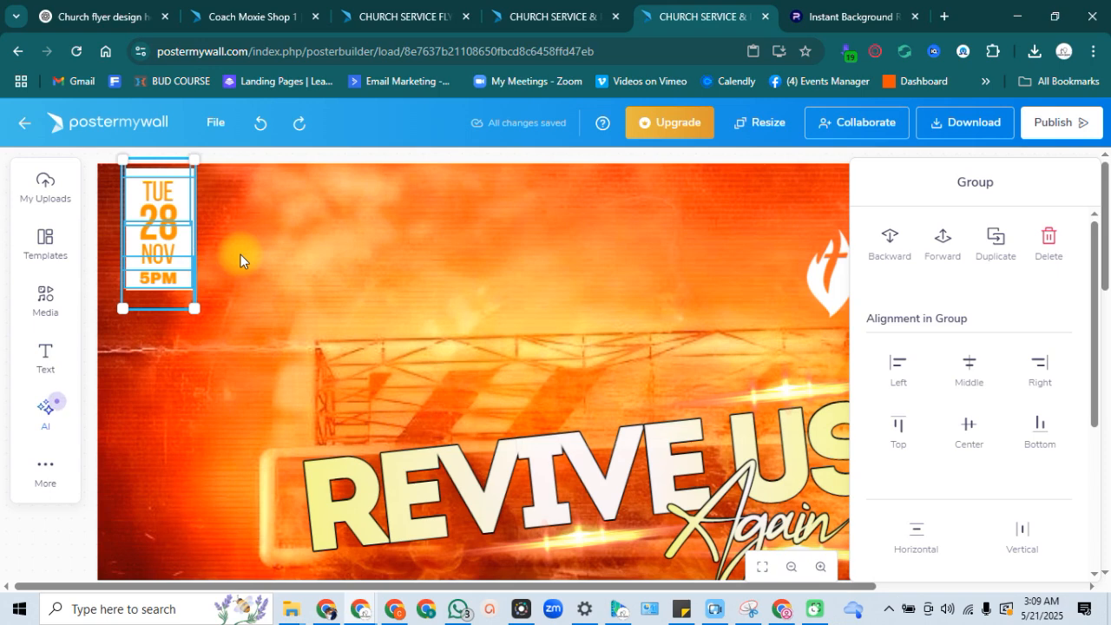
key(ctrl+d)
drag(257, 253, 251, 231)
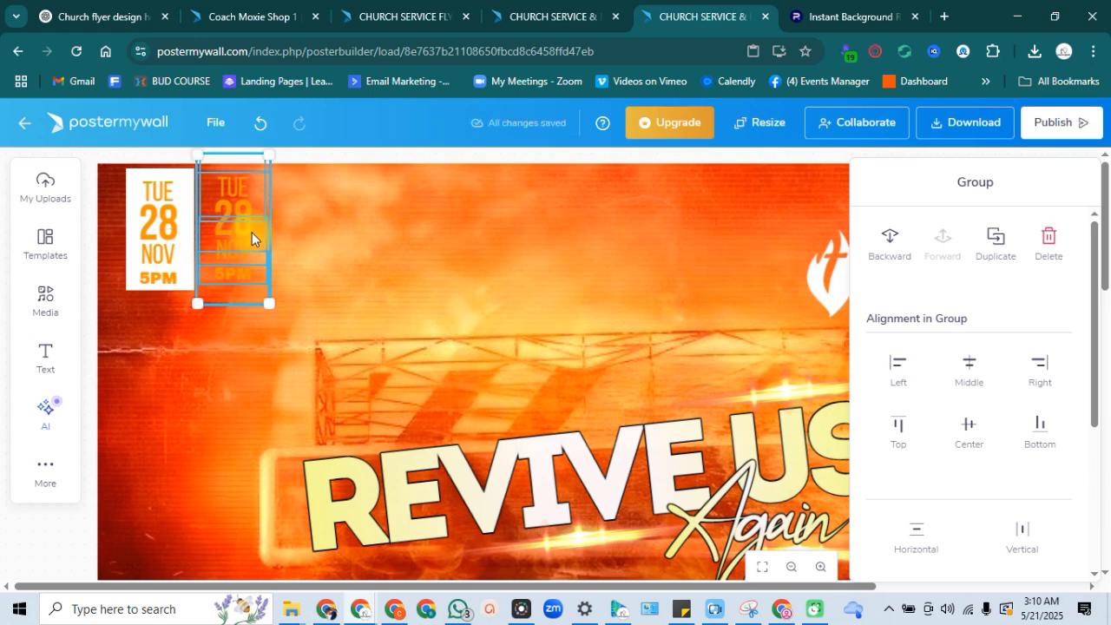
Step: Duplicate the copied date text again and place this third set to the right, level with the others
key(ctrl+d)
drag(256, 237, 307, 221)
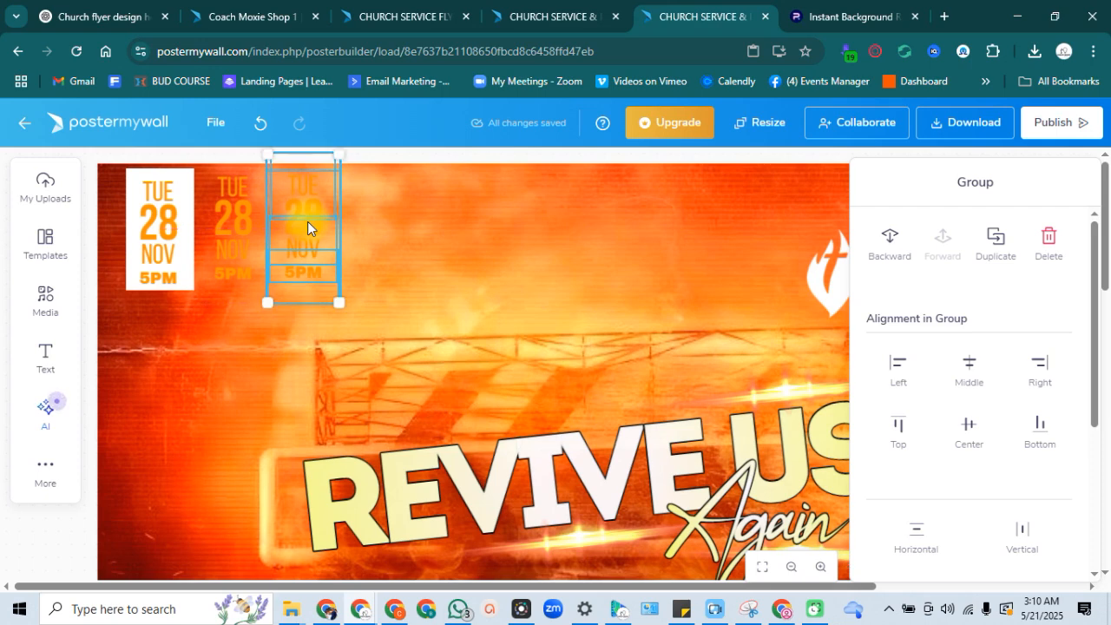
click(387, 227)
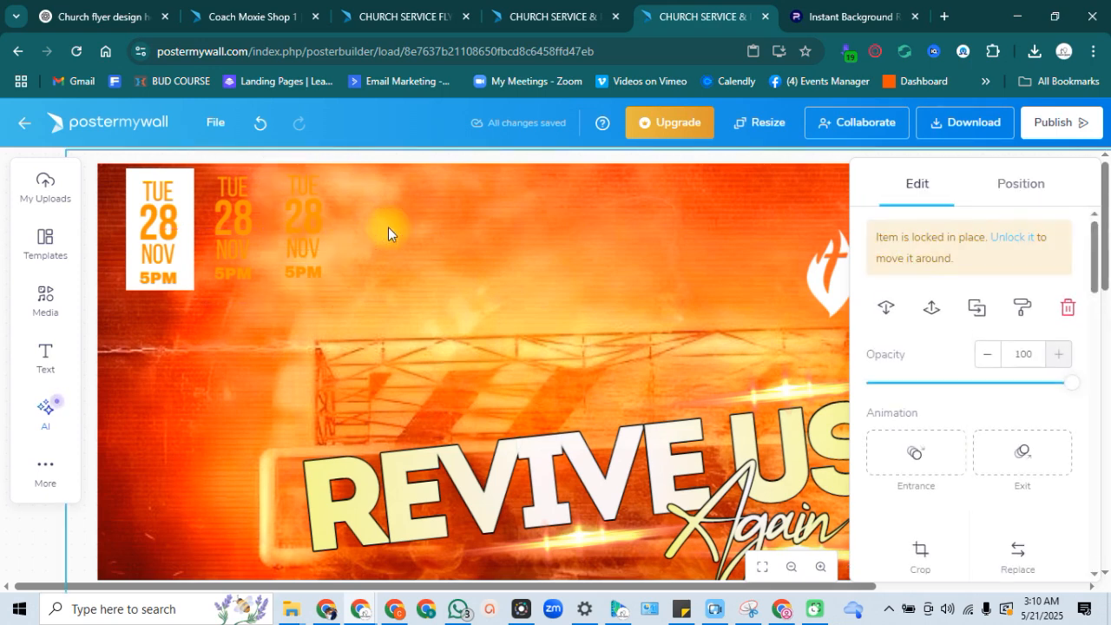
Step: Duplicate the badge's white box onto the second date text and layer it behind the text but above the background
click(193, 246)
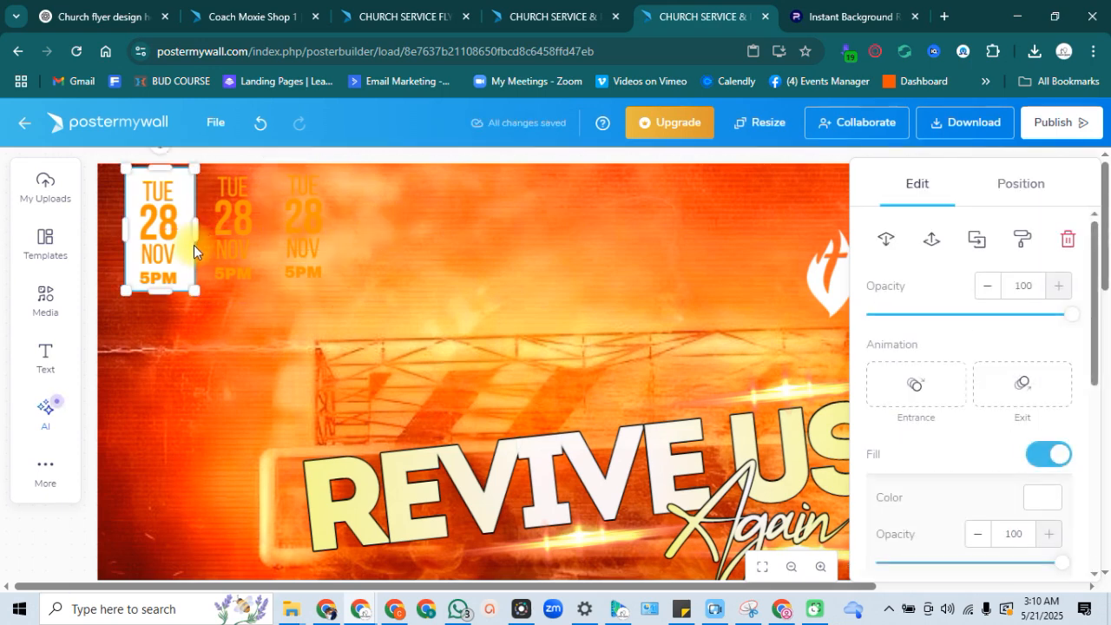
drag(194, 245, 248, 234)
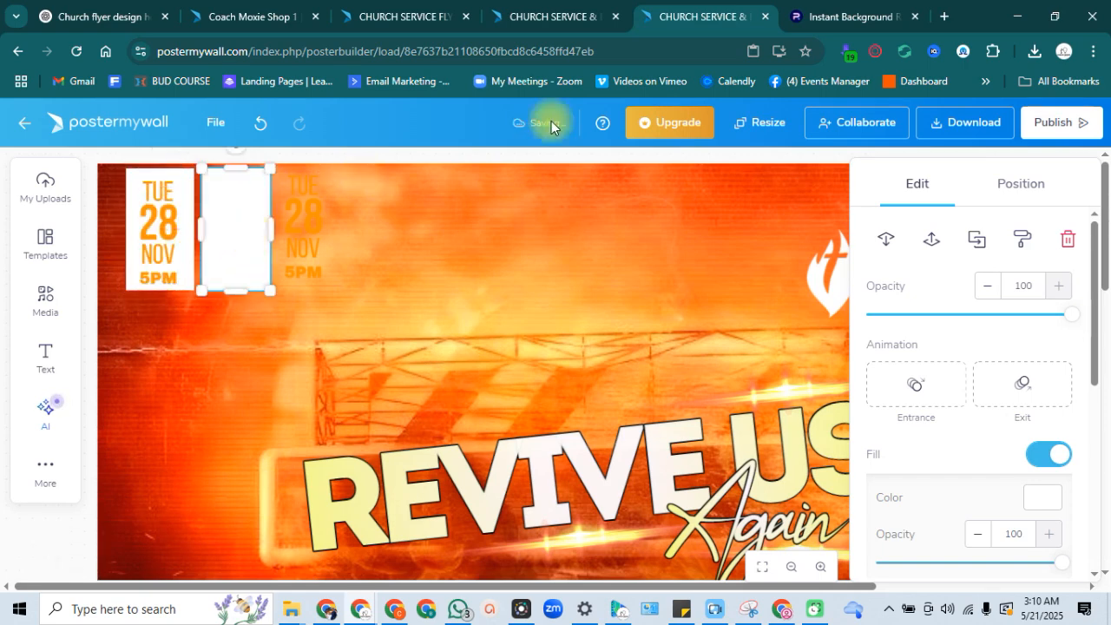
click(878, 234)
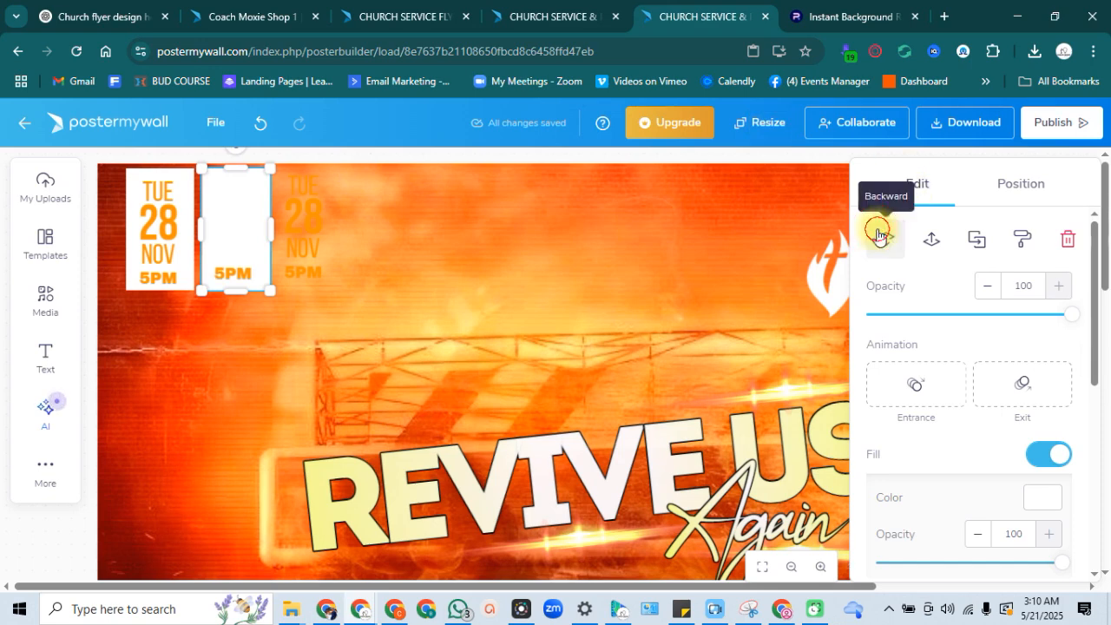
click(878, 235)
click(878, 235)
click(879, 236)
click(879, 236)
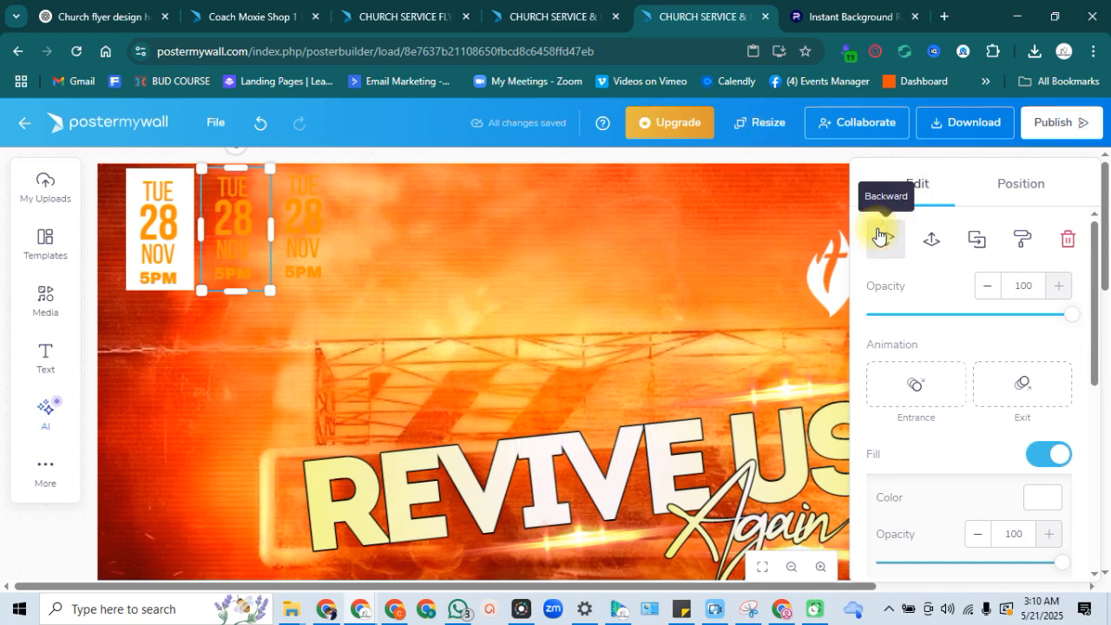
click(927, 238)
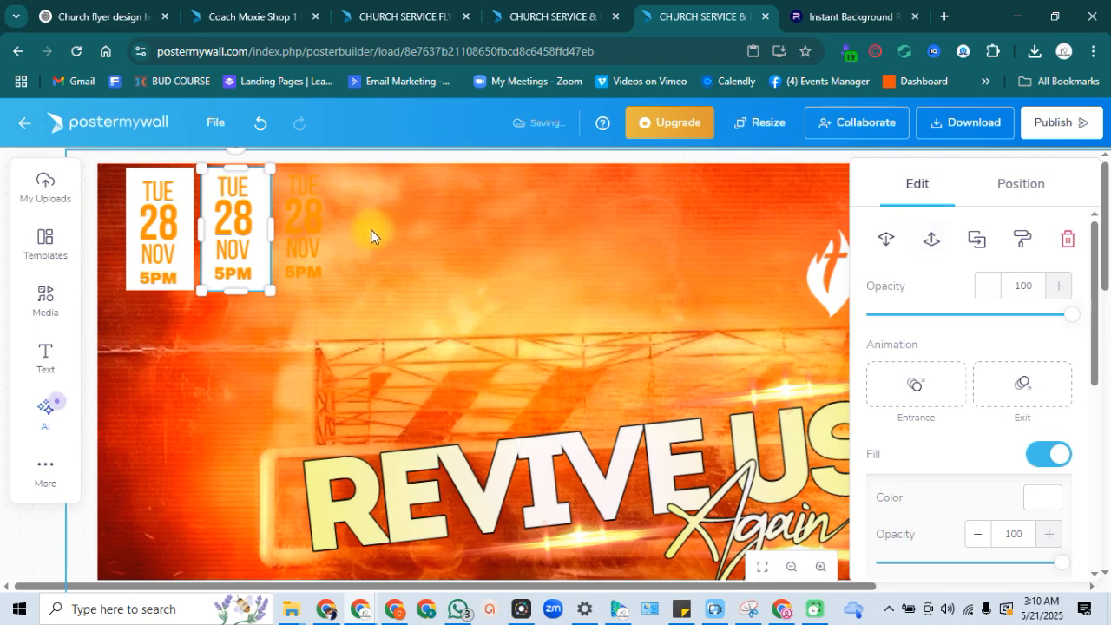
Step: Duplicate the second badge's white box onto the third date text and layer it behind all four text lines
drag(245, 256, 315, 239)
click(885, 240)
click(886, 245)
click(886, 245)
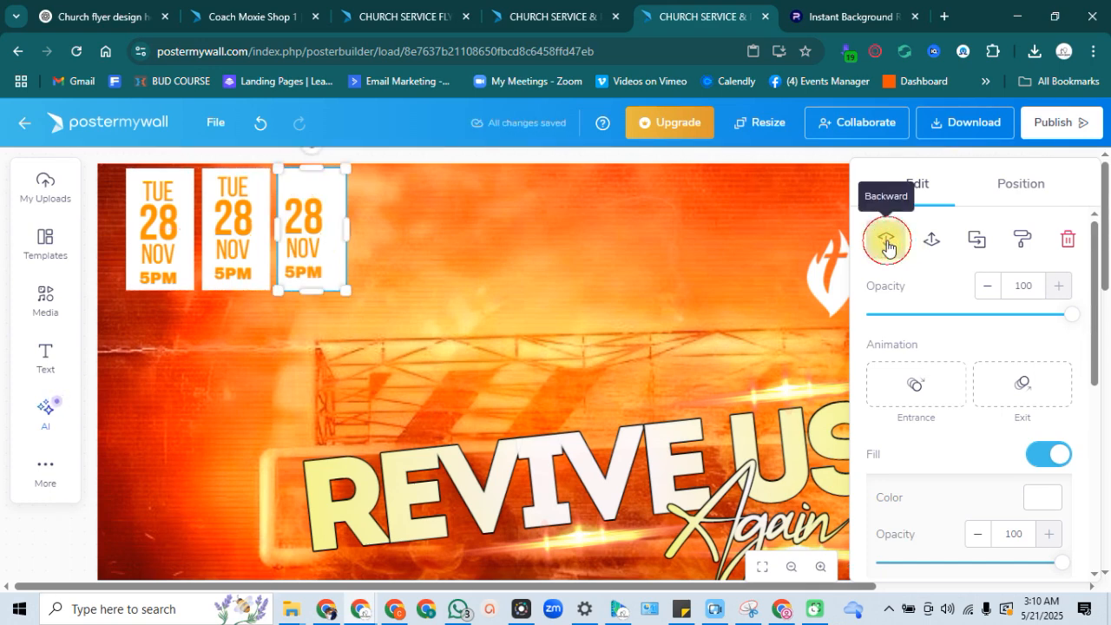
click(882, 246)
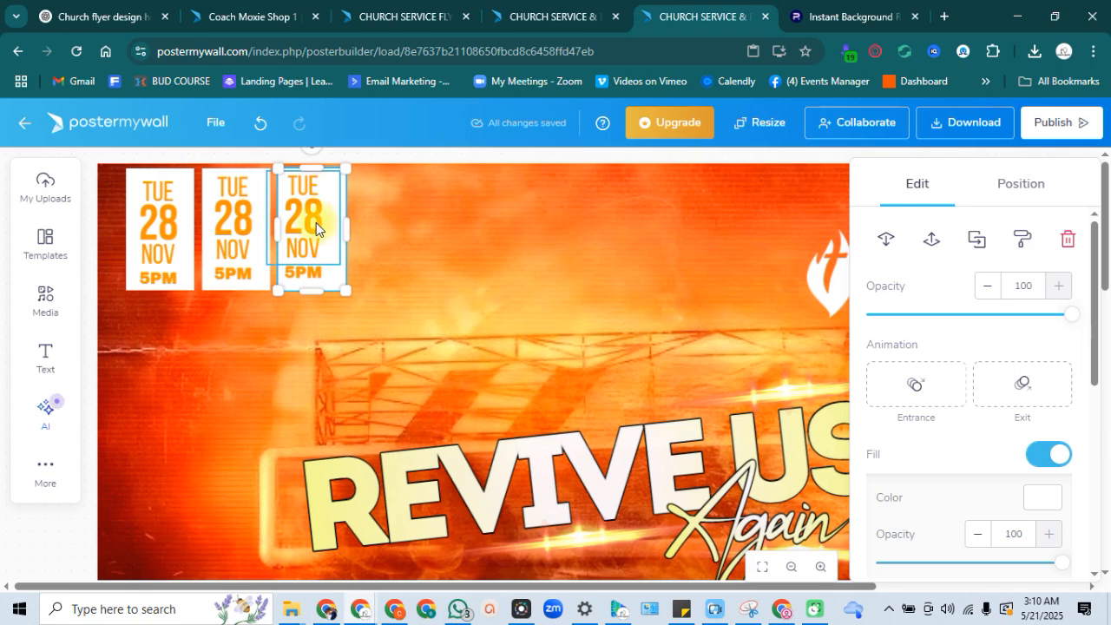
Step: Nudge the third badge's TUE, 28, NOV and 5PM lines together to the right to centre them in the white box
click(308, 224)
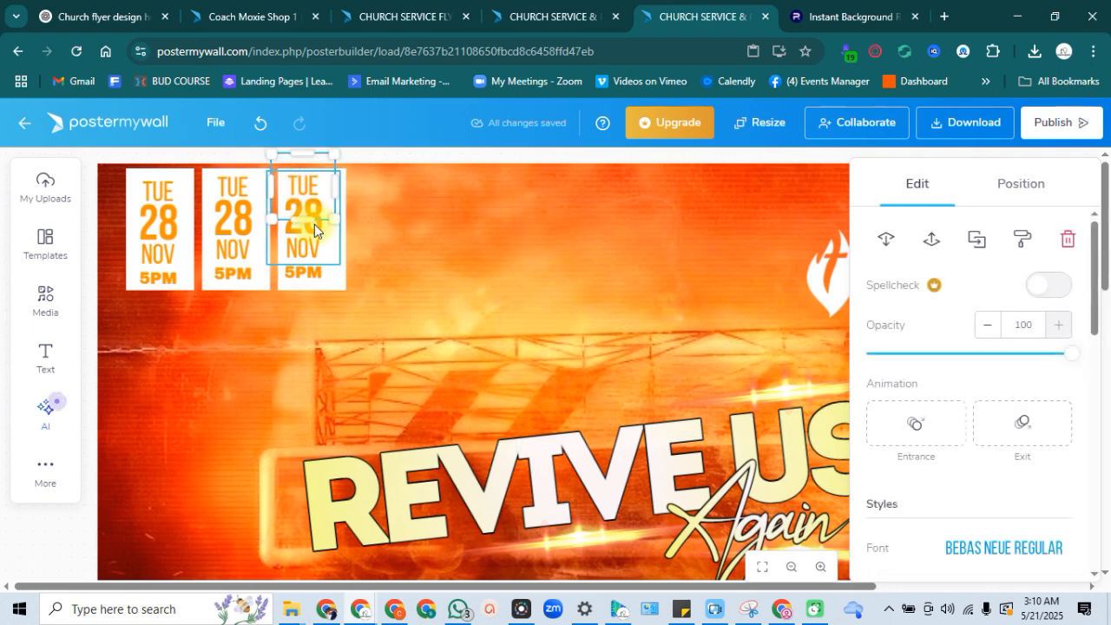
click(314, 224)
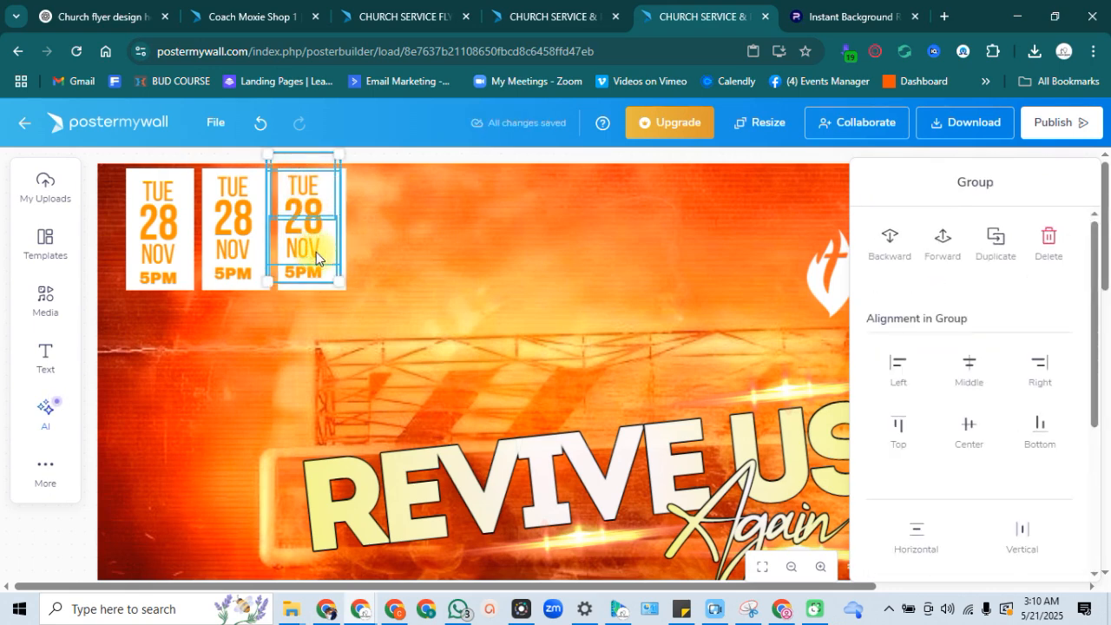
shift+click(318, 277)
key(Right)
key(Right)
key(Right)
key(Right)
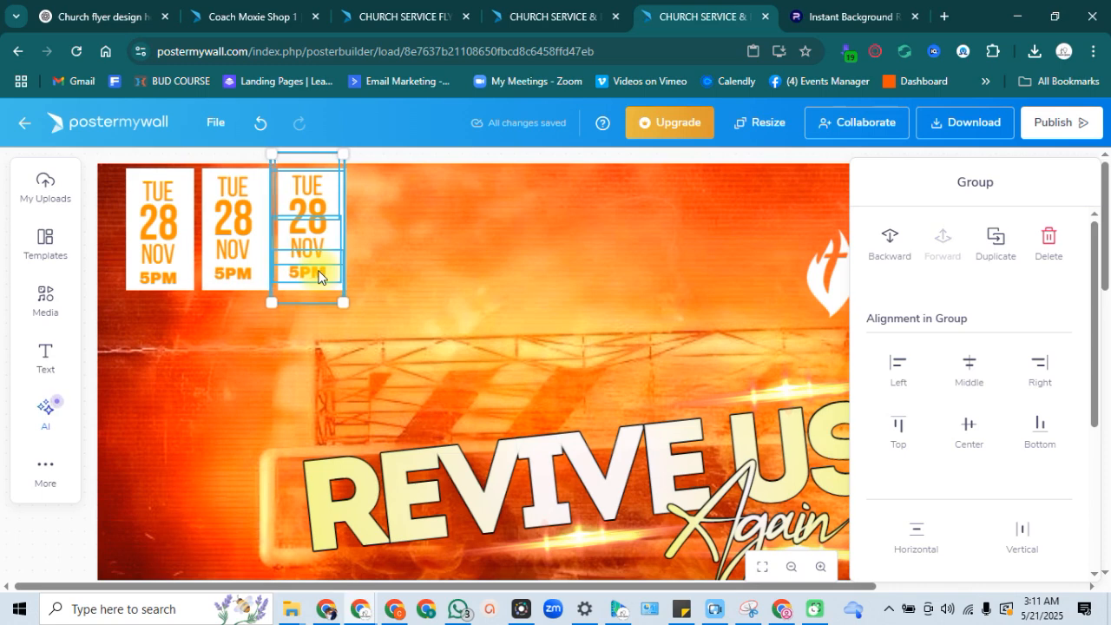
click(403, 256)
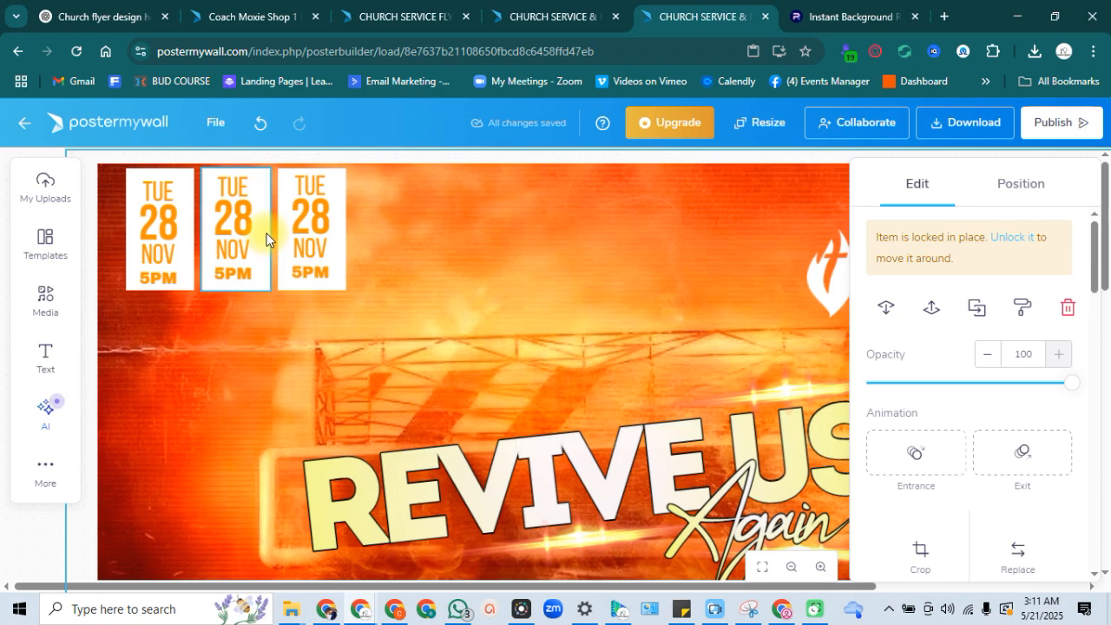
click(239, 222)
click(405, 224)
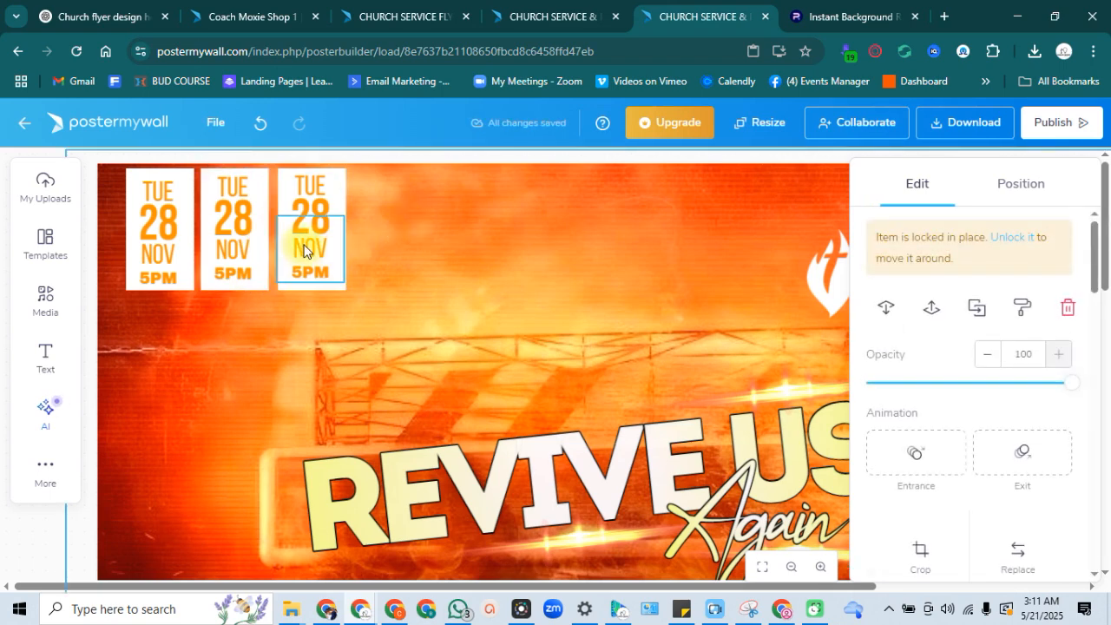
key(ctrl+z)
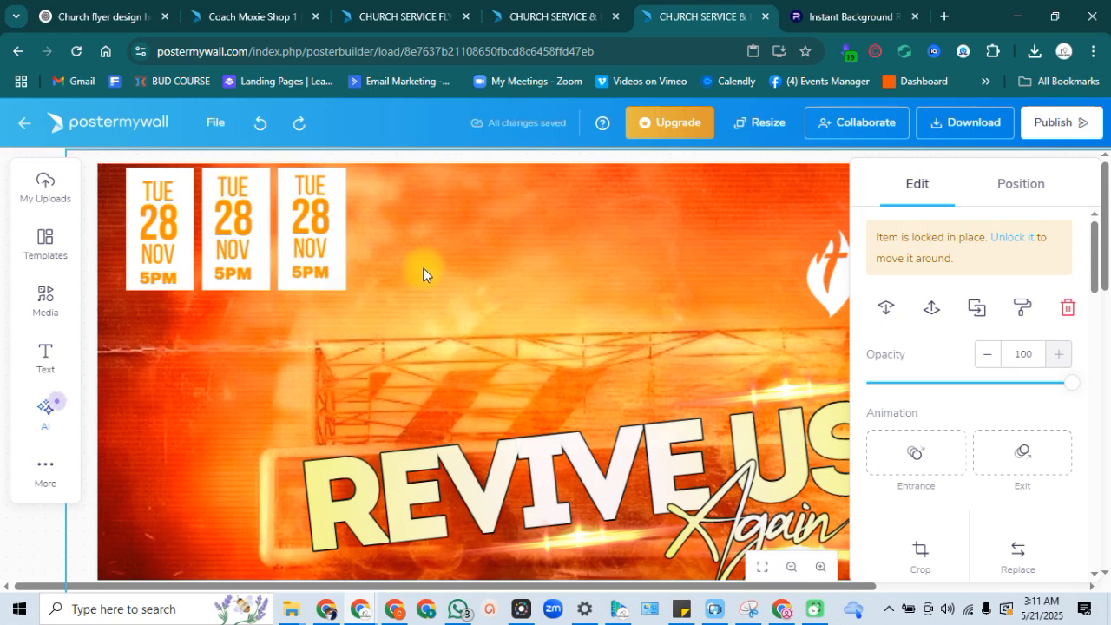
Step: Change the first badge's text to FRI, 24 and MAY, checking the event date in the ChatGPT brief
double_click(151, 198)
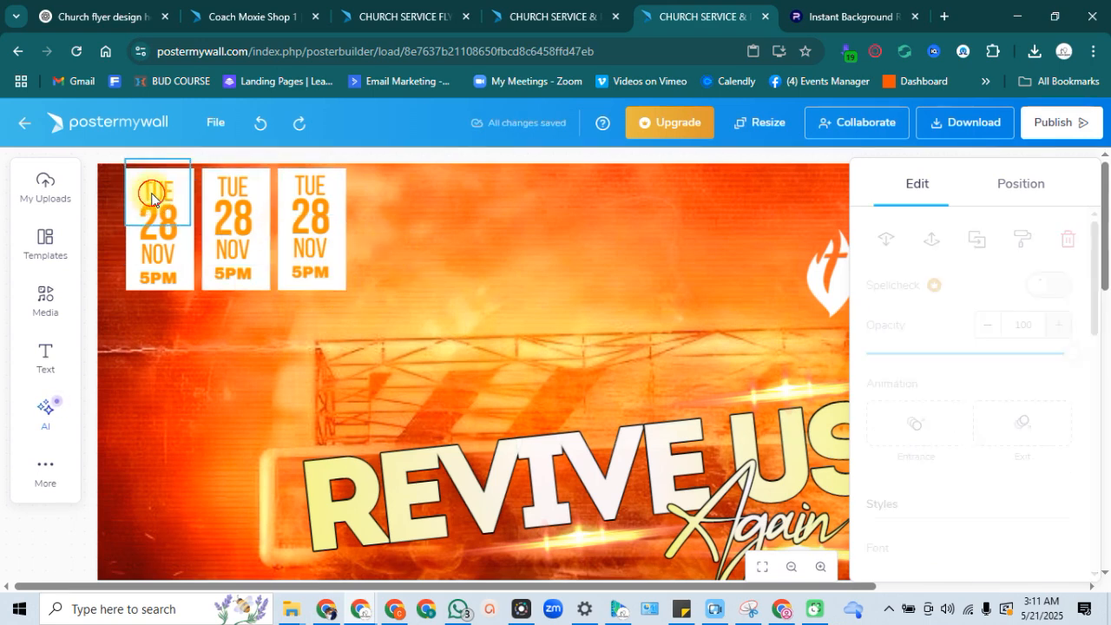
text(FRI)
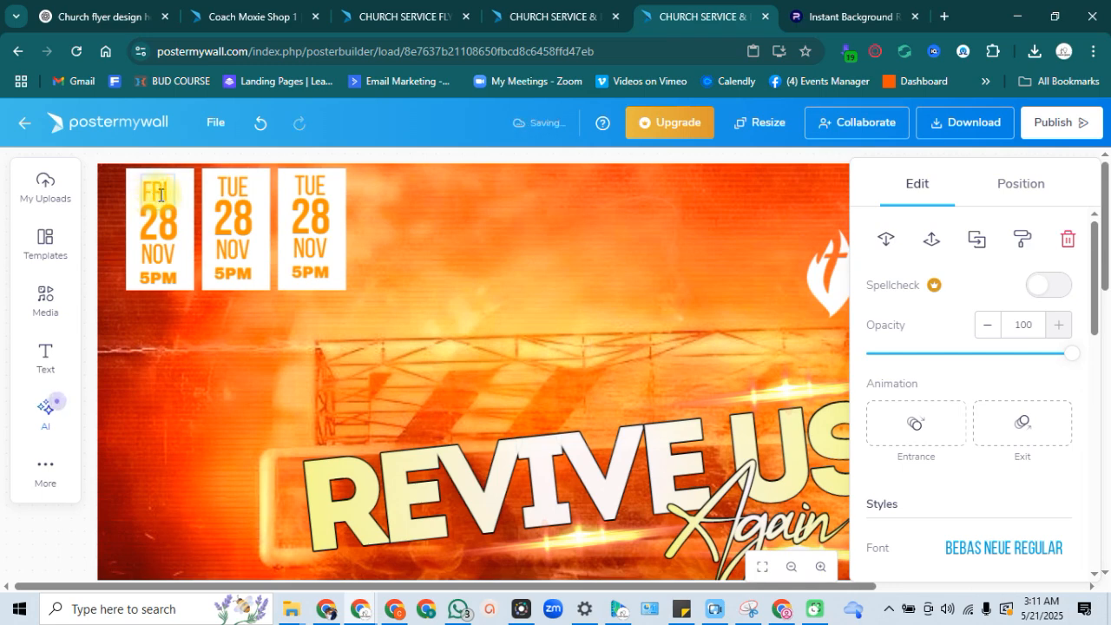
click(178, 217)
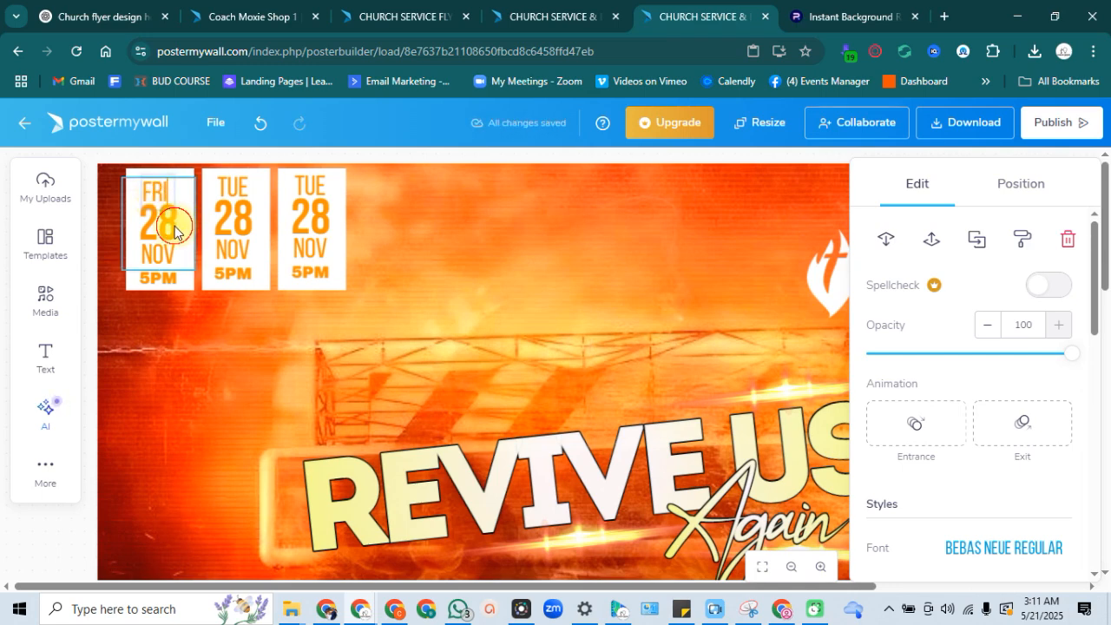
click(170, 222)
click(128, 7)
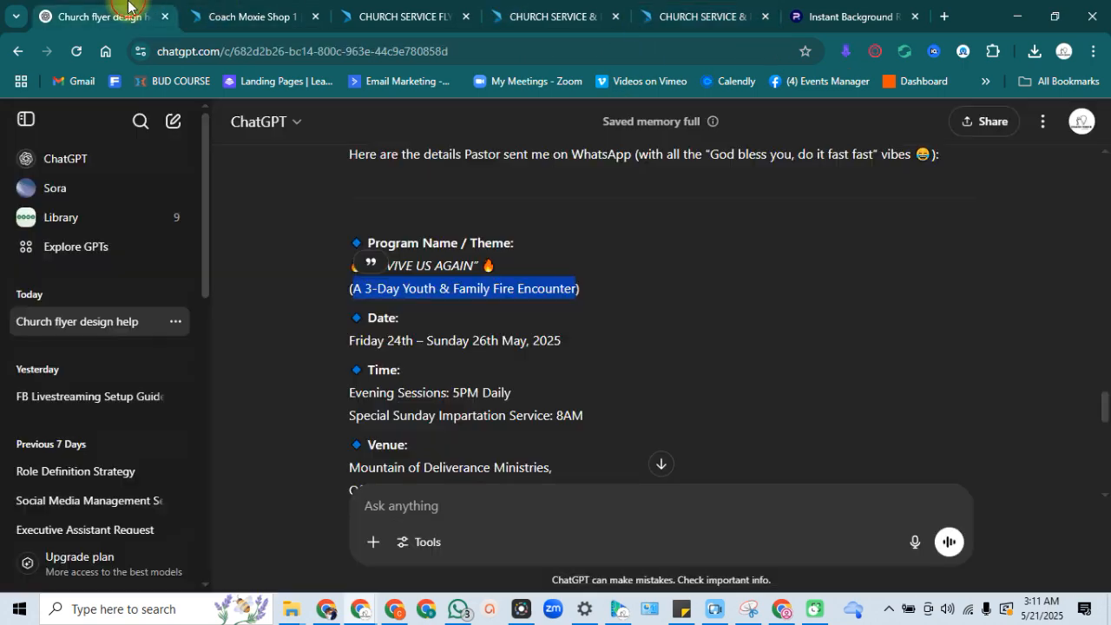
click(701, 11)
double_click(149, 224)
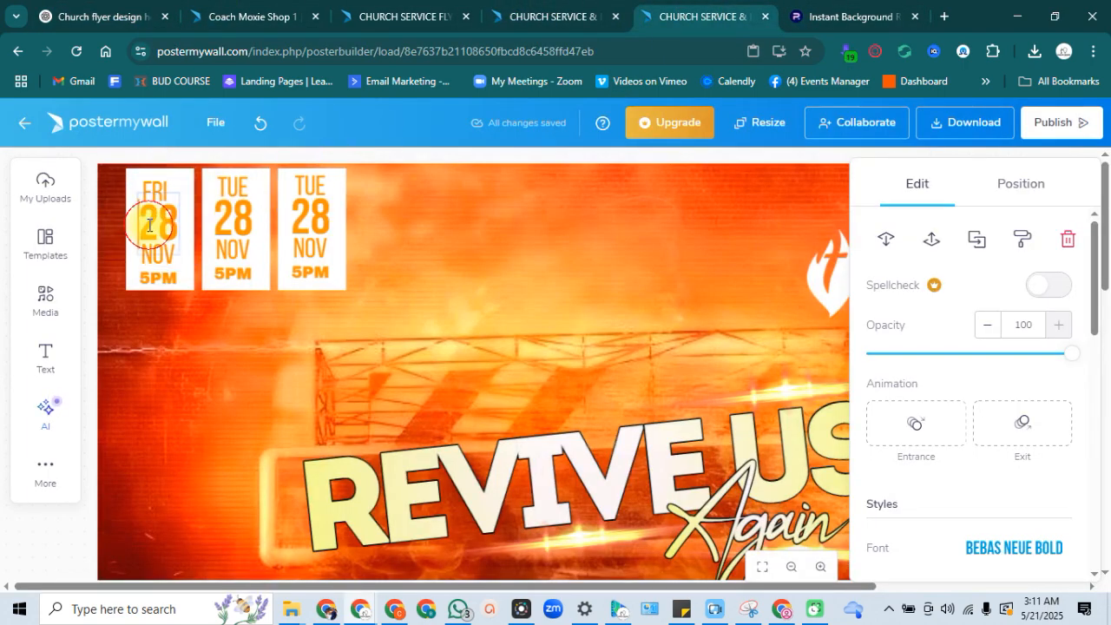
double_click(149, 225)
text(24)
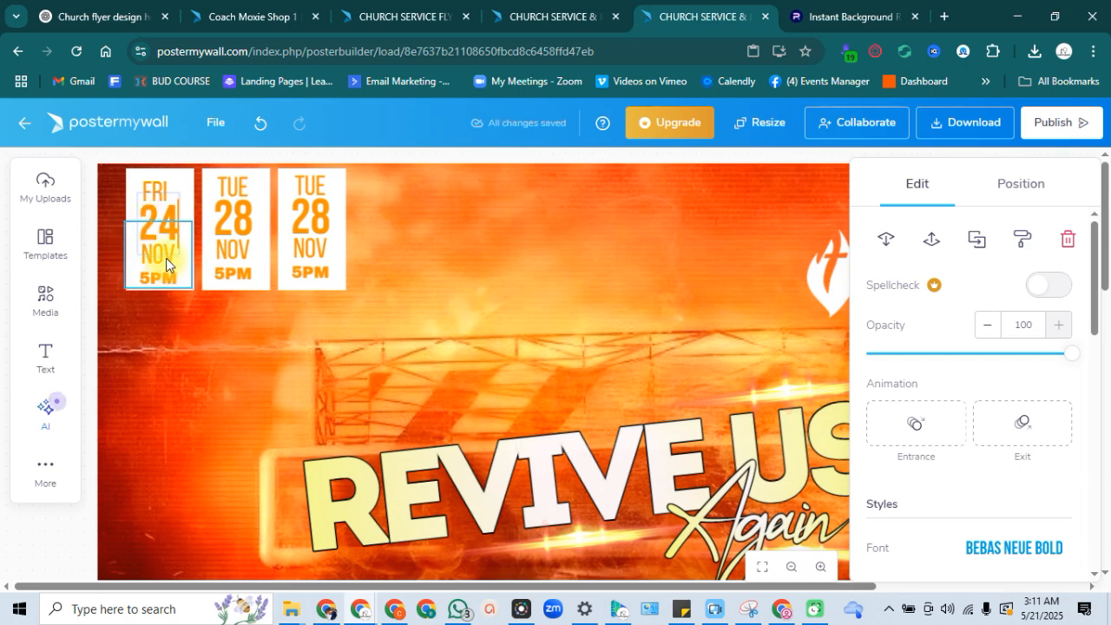
double_click(166, 258)
text(MAY)
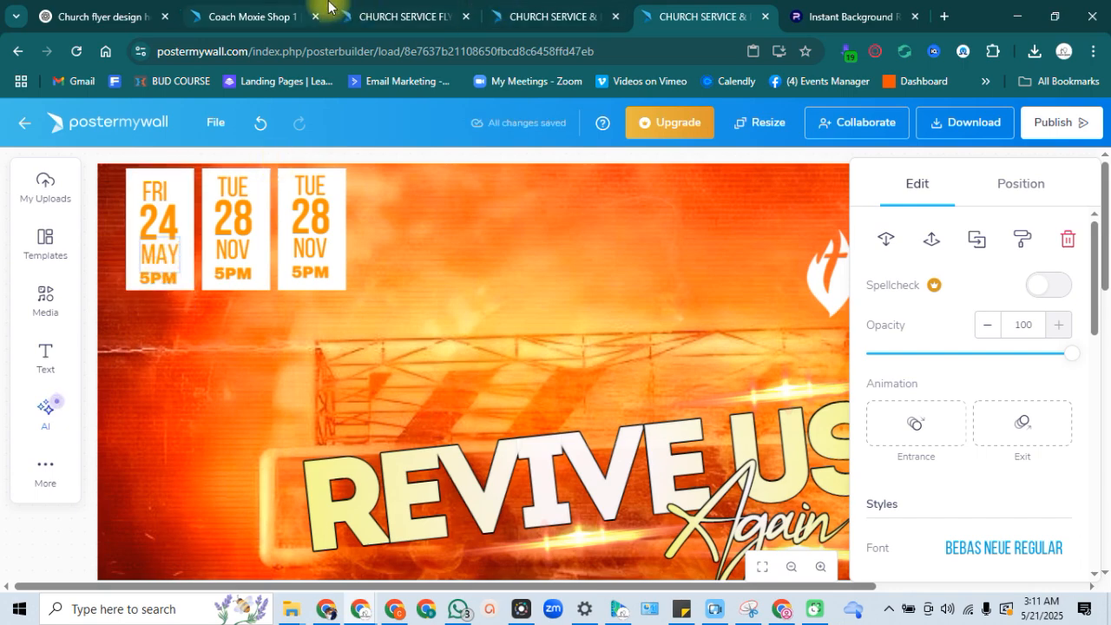
Step: Recheck the event dates in the ChatGPT brief and change the second badge's text to SAT, 25 and MAY
click(111, 7)
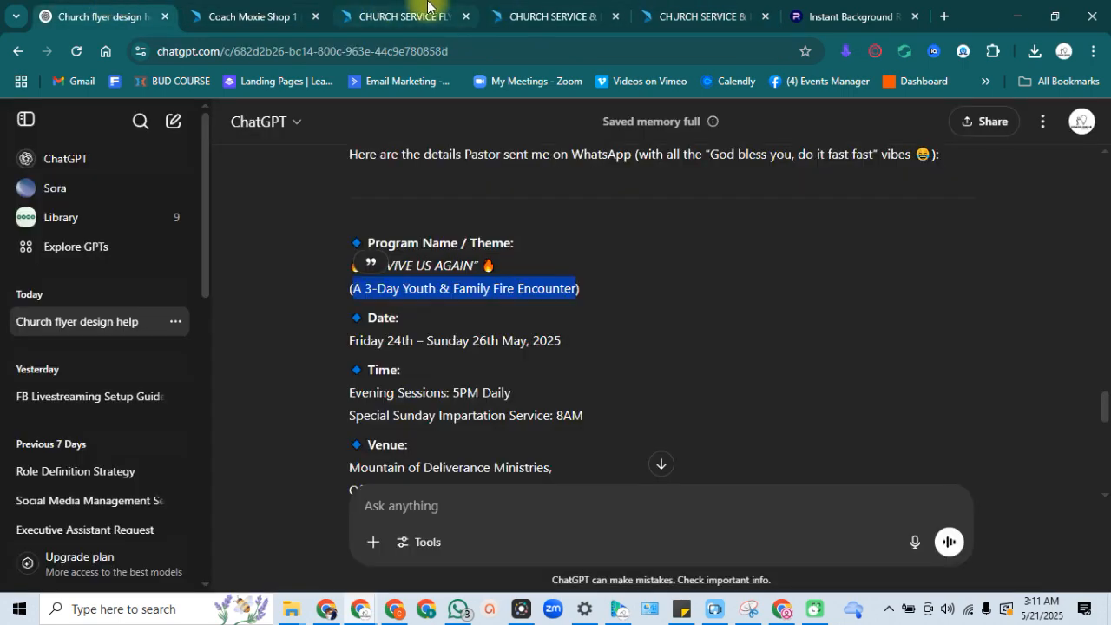
click(732, 10)
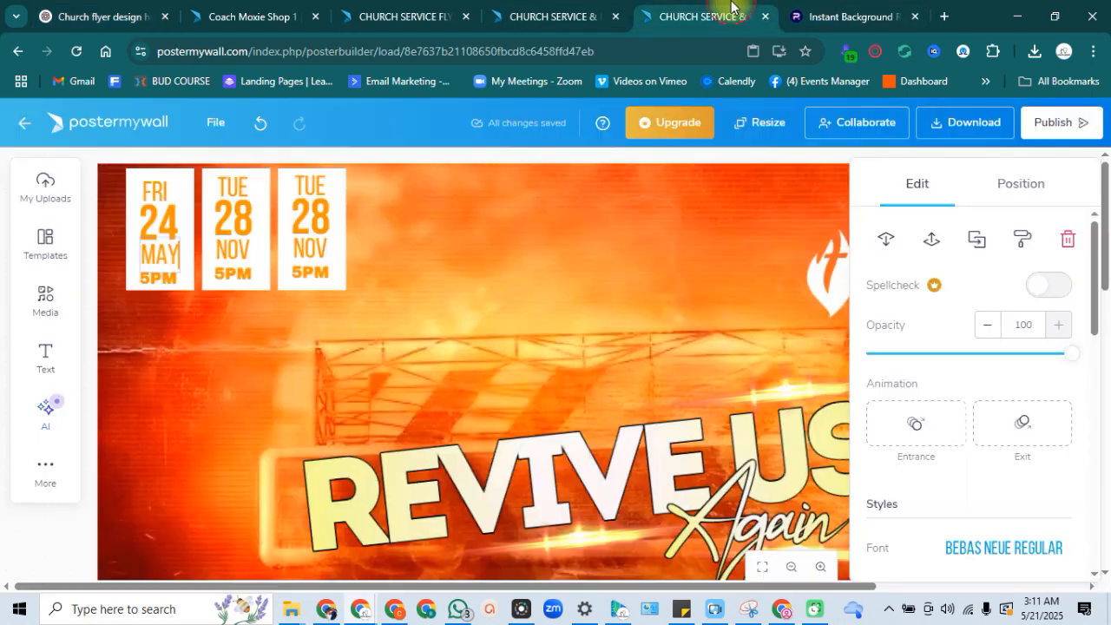
double_click(235, 189)
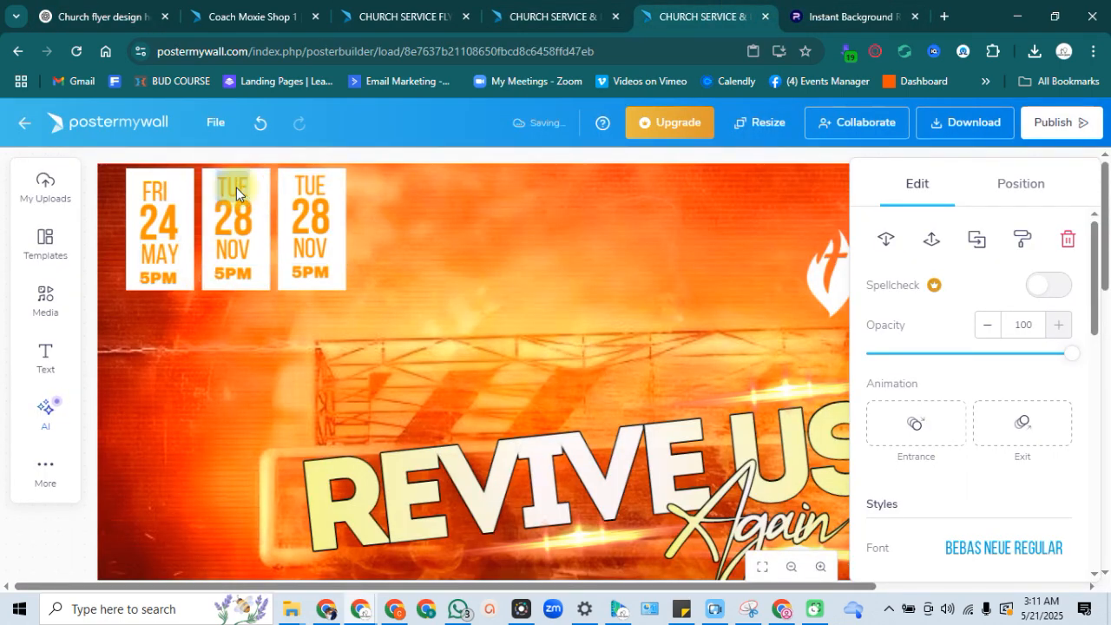
double_click(235, 212)
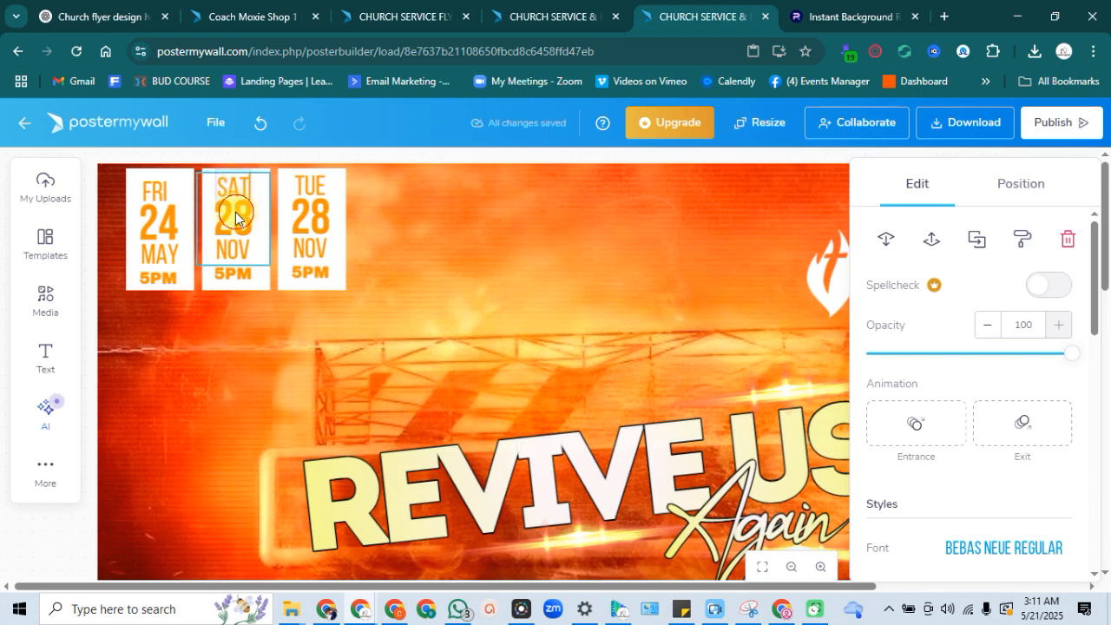
text(2)
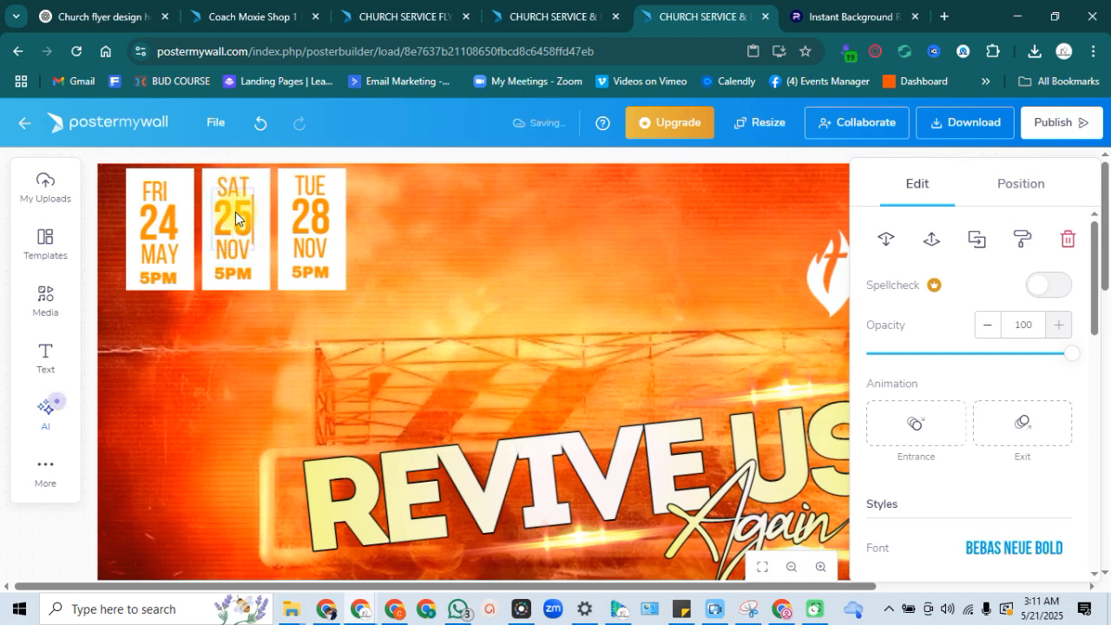
double_click(236, 250)
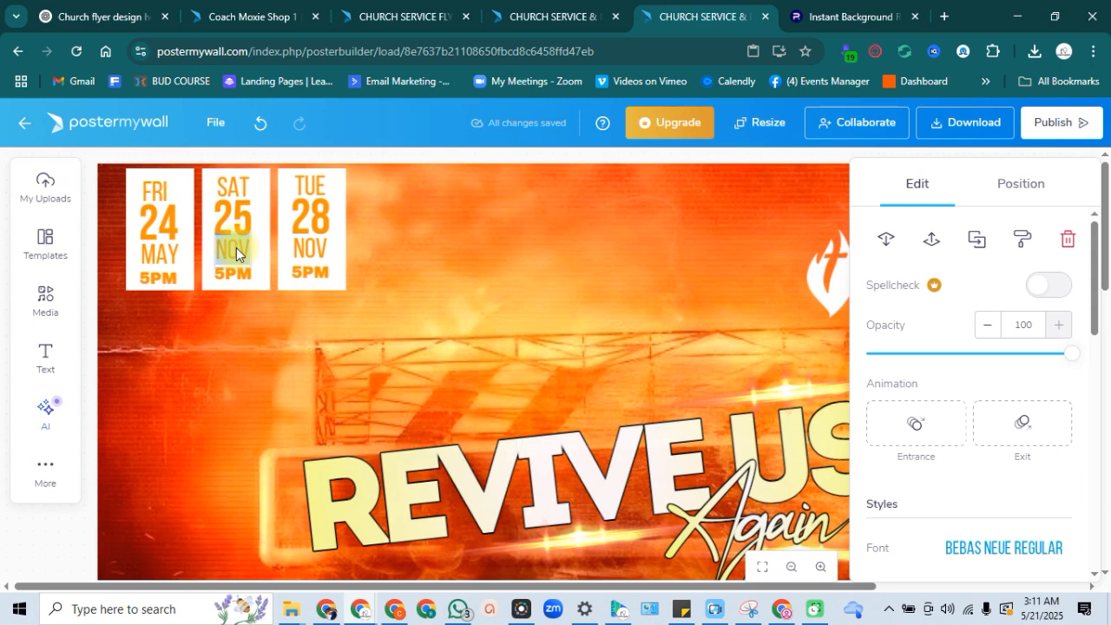
text(MAY)
click(250, 280)
click(321, 340)
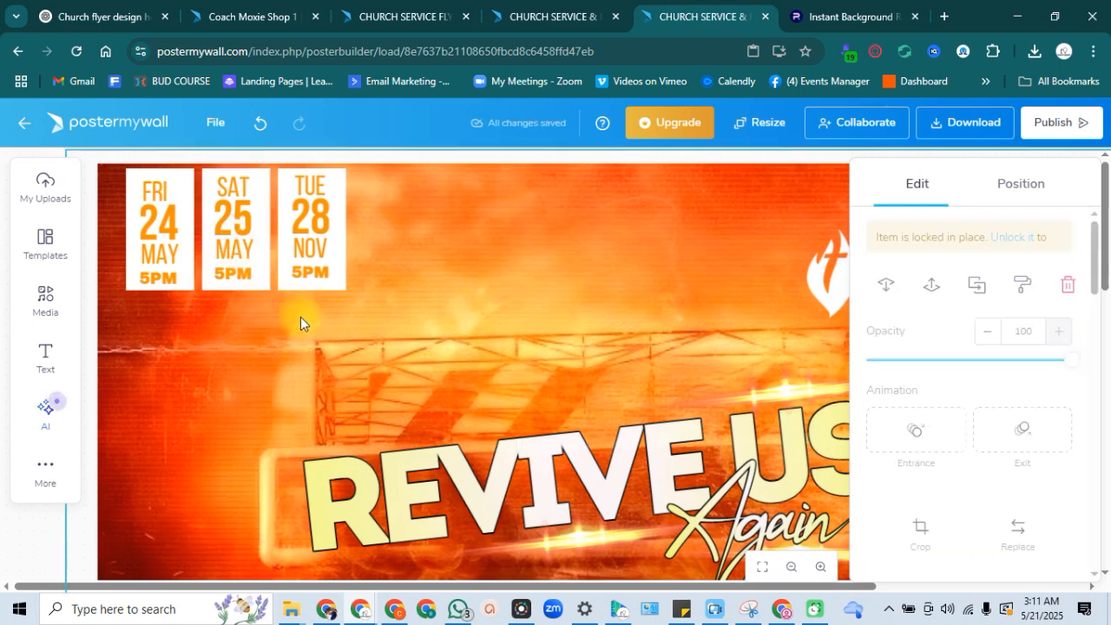
Step: Nudge the second badge's MAY, 25 and SAT lines slightly right to centre them in the white box
click(244, 250)
click(247, 226)
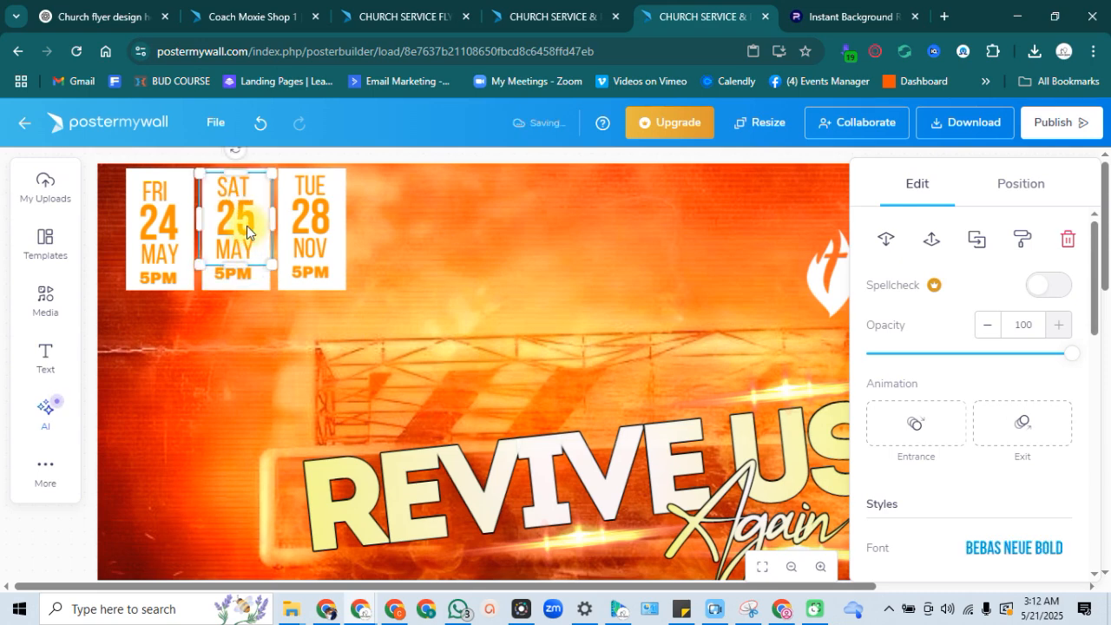
key(Right)
click(242, 192)
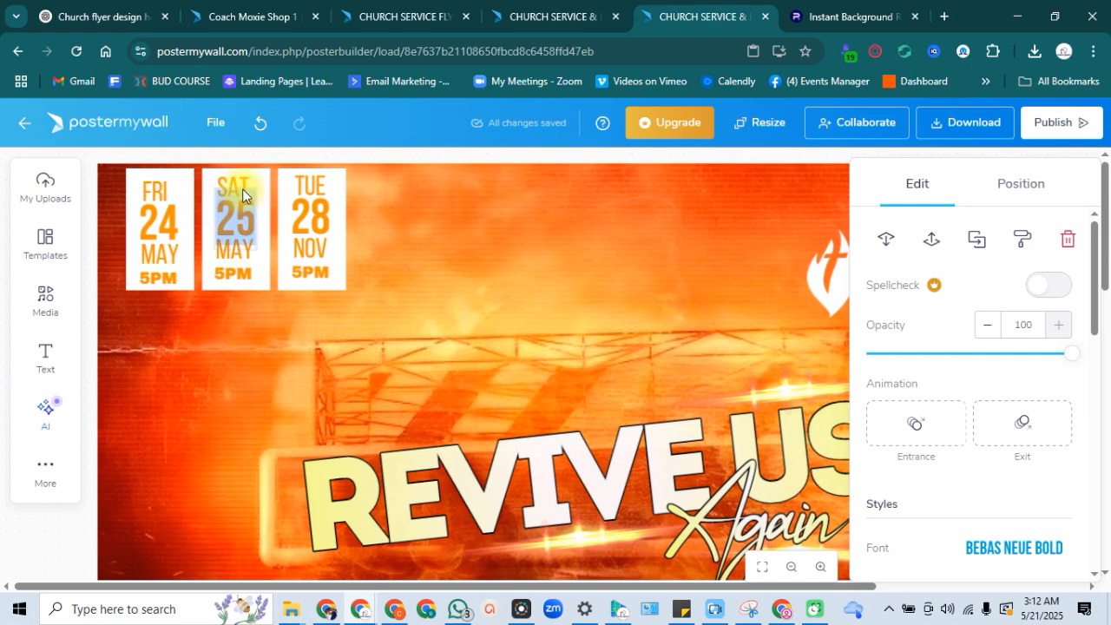
key(Right)
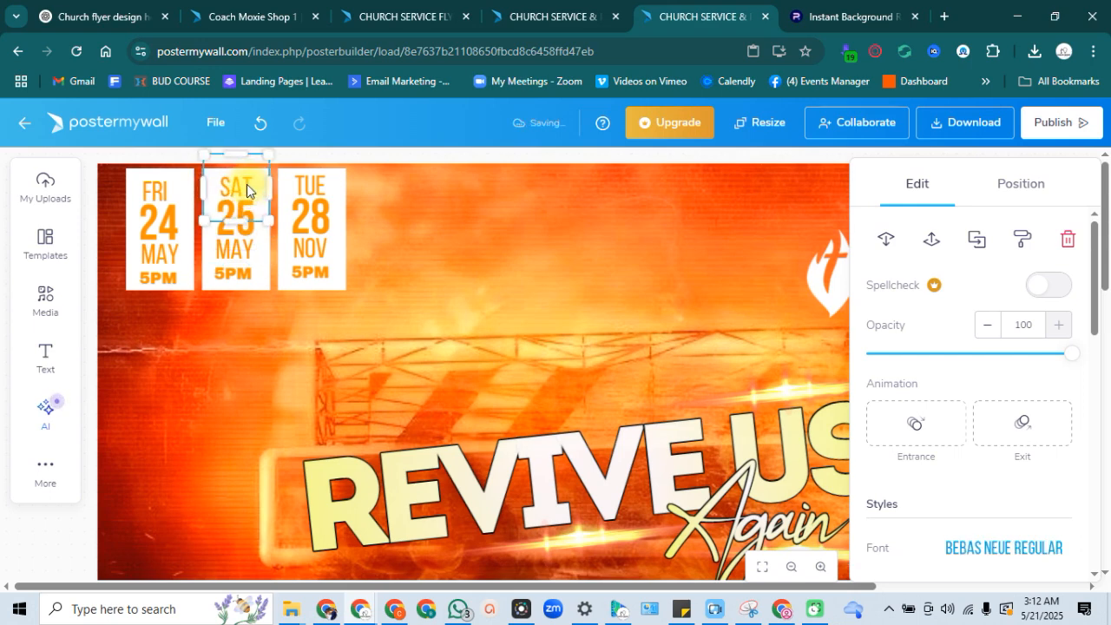
Step: Nudge the first badge's FRI right and up, and its 24 slightly up, to centre and space the lines
click(161, 193)
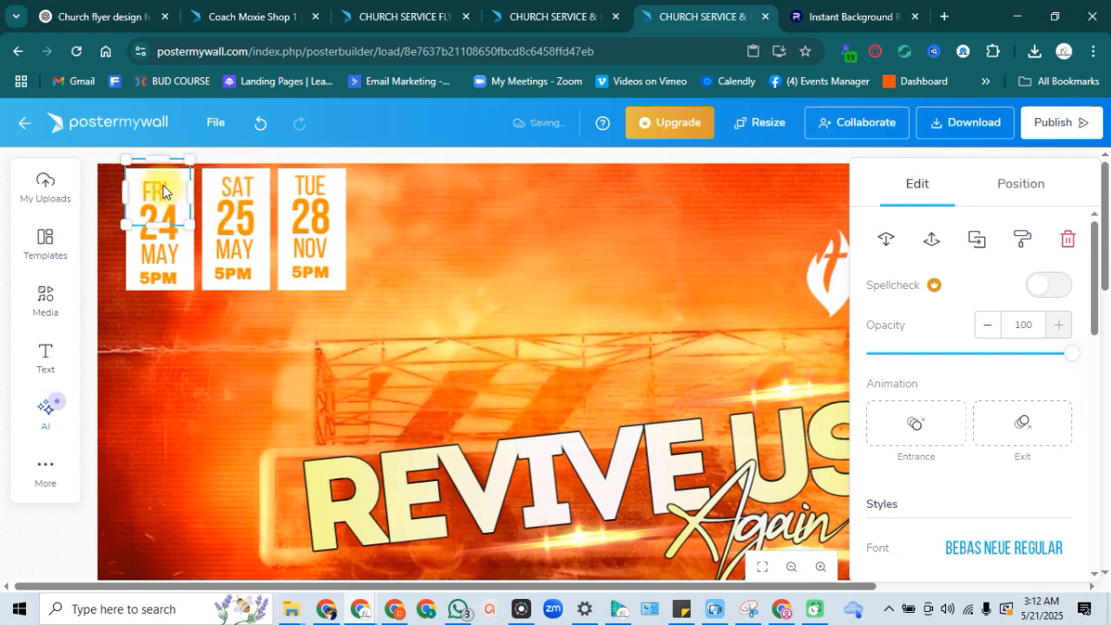
key(Right)
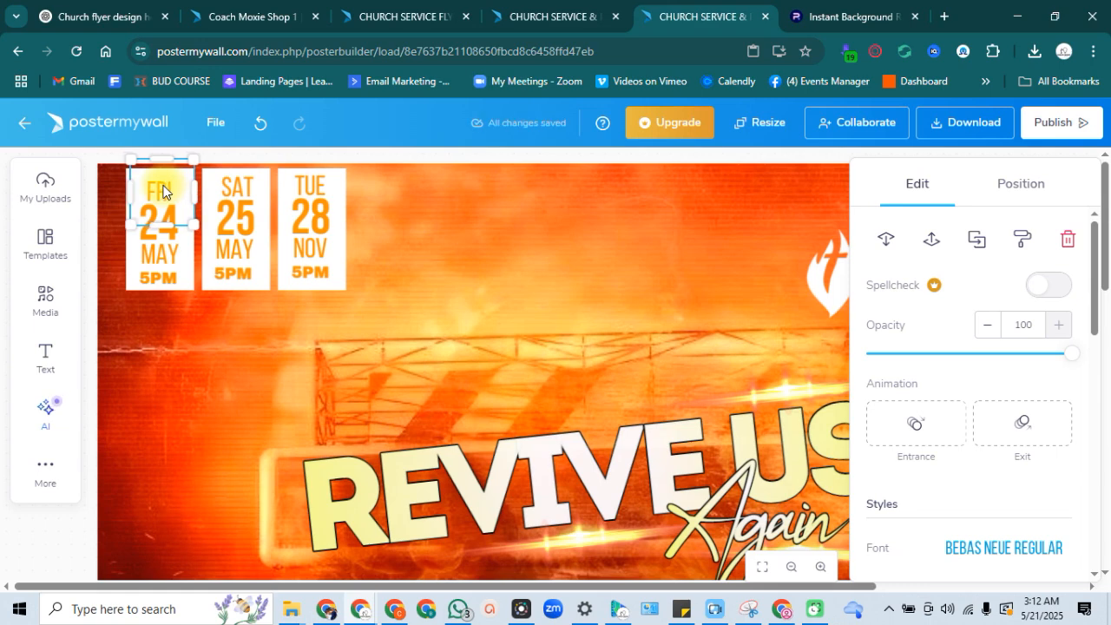
click(389, 270)
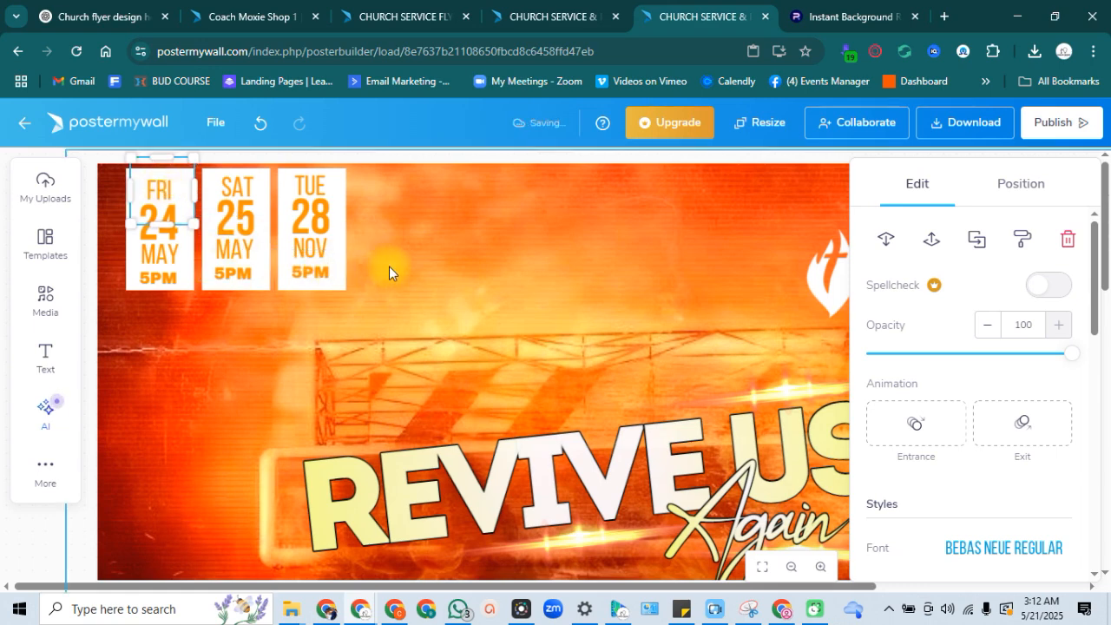
click(170, 187)
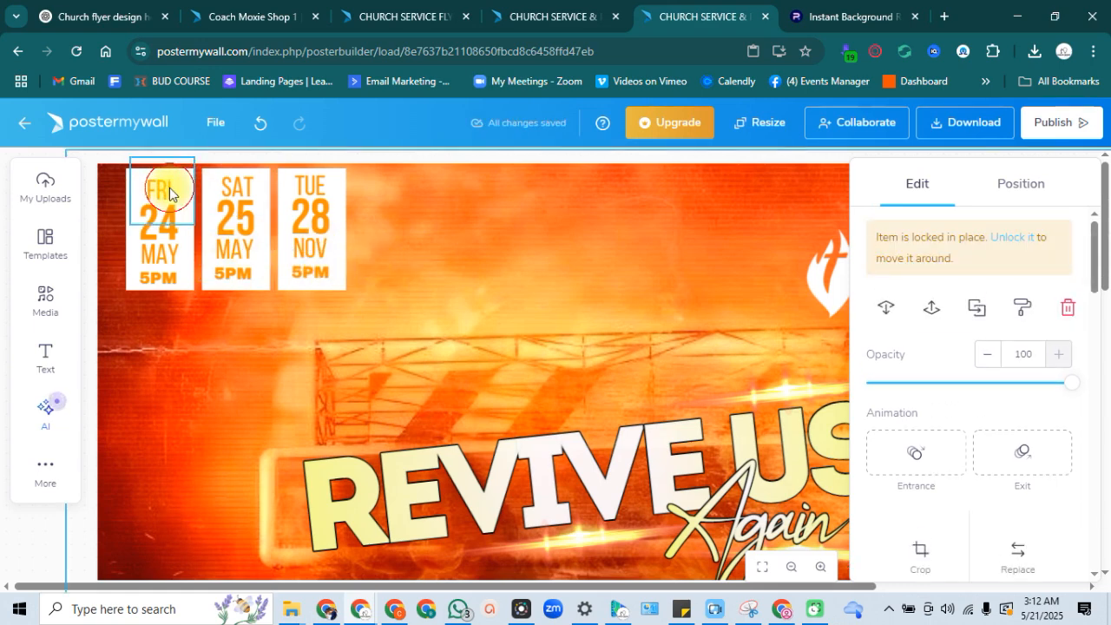
key(Up)
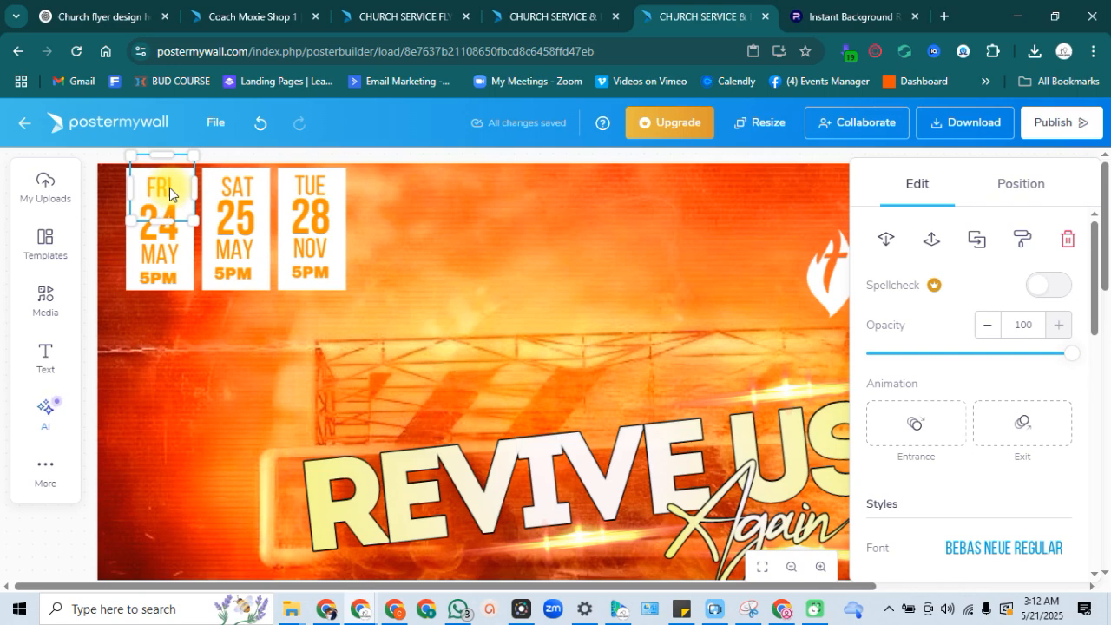
click(169, 226)
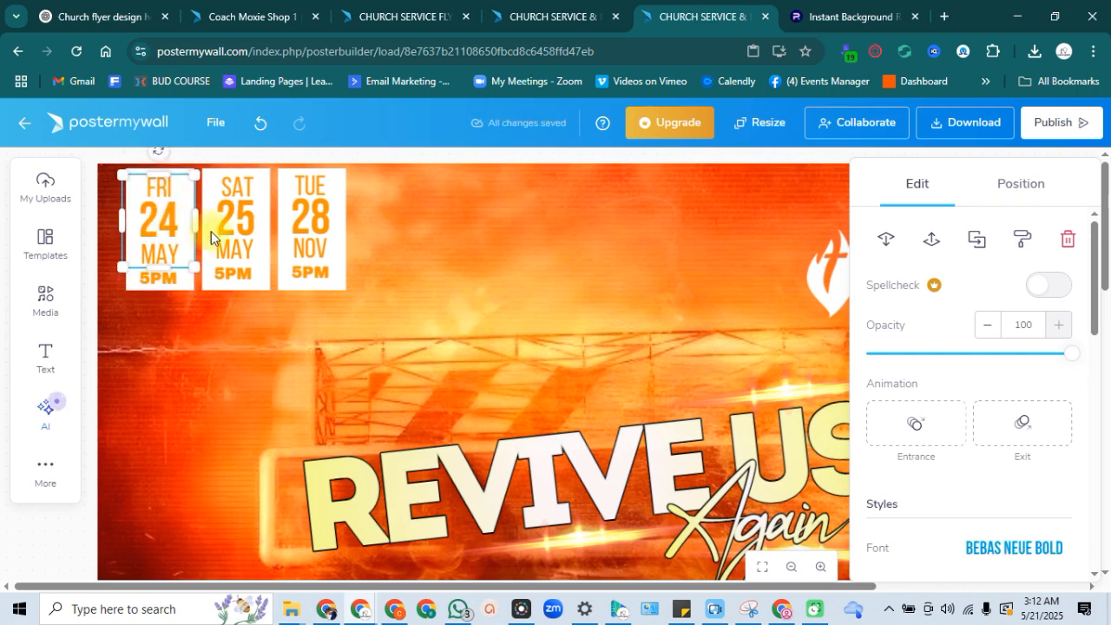
click(454, 276)
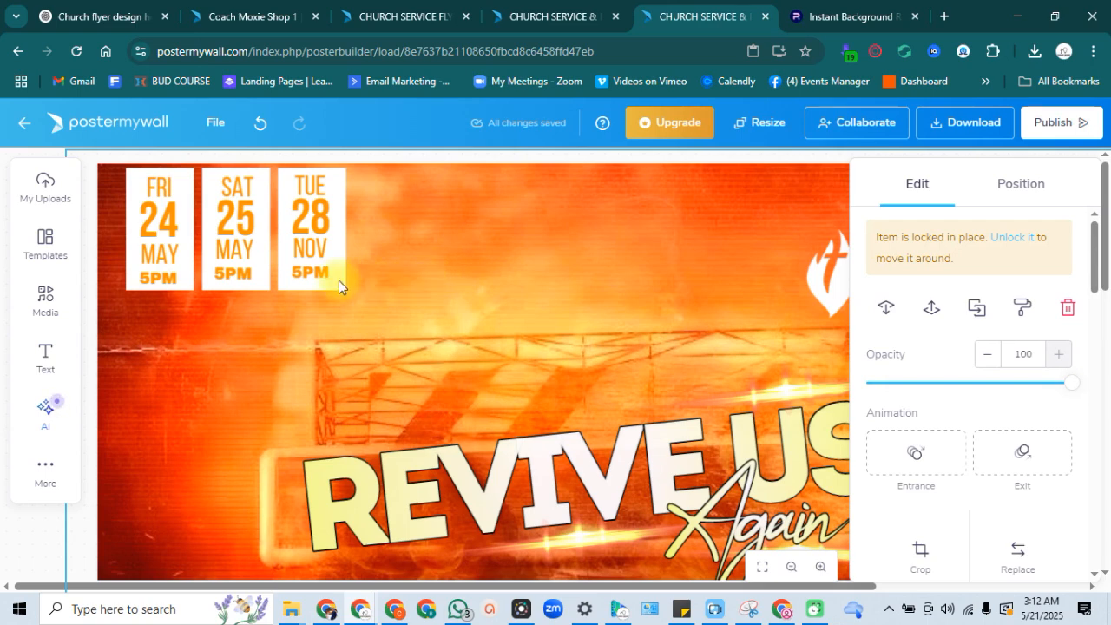
Step: Nudge the second badge's MAY and 5PM lines slightly down to even out the spacing
click(244, 258)
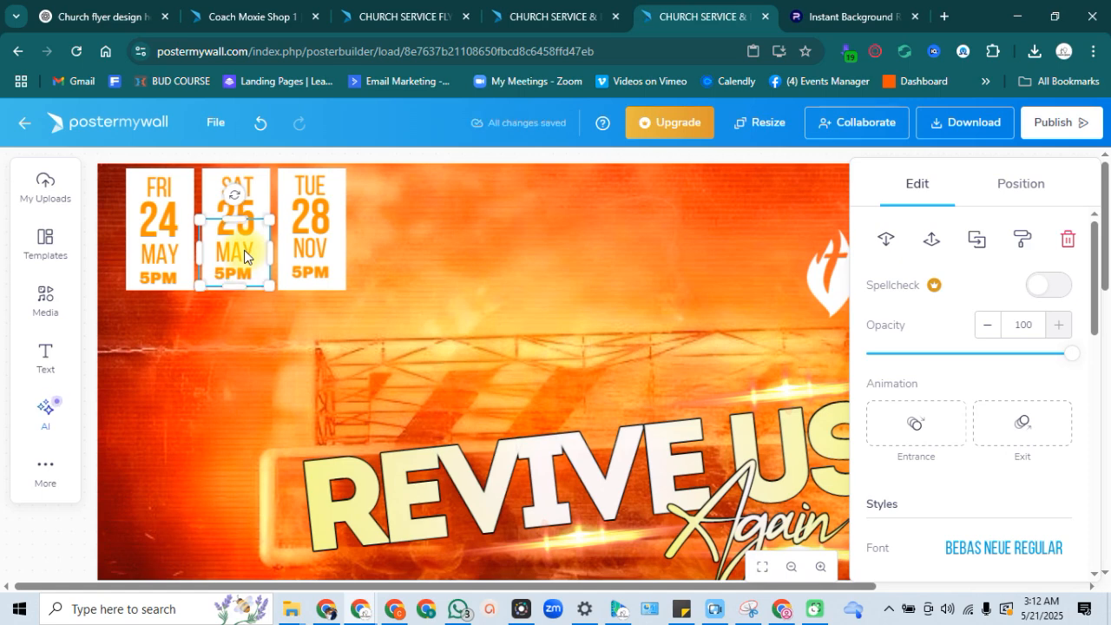
click(243, 276)
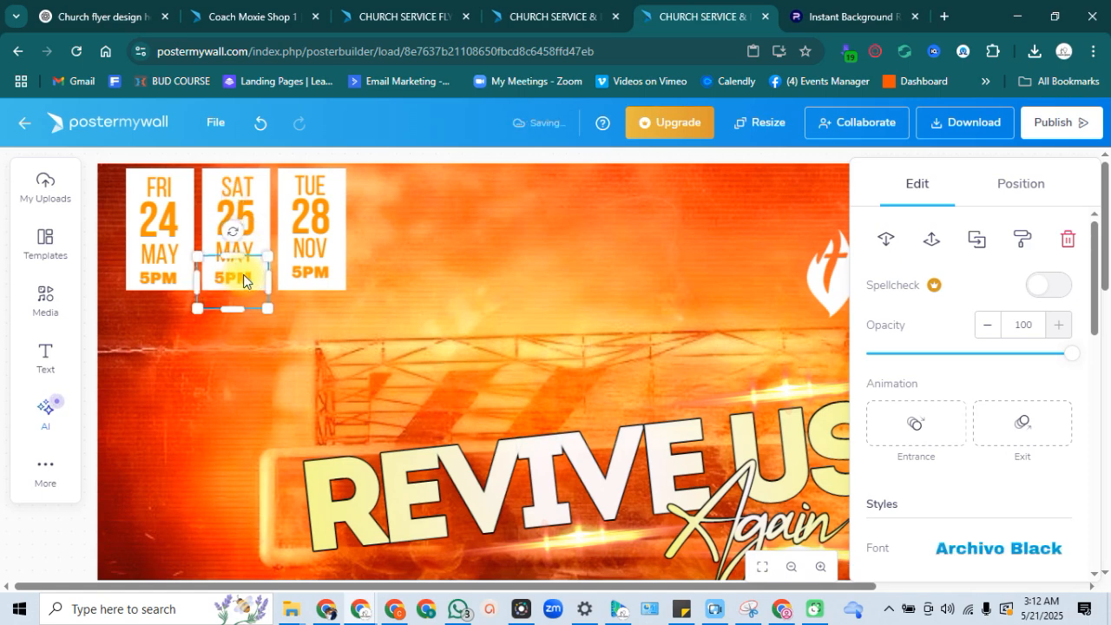
click(402, 247)
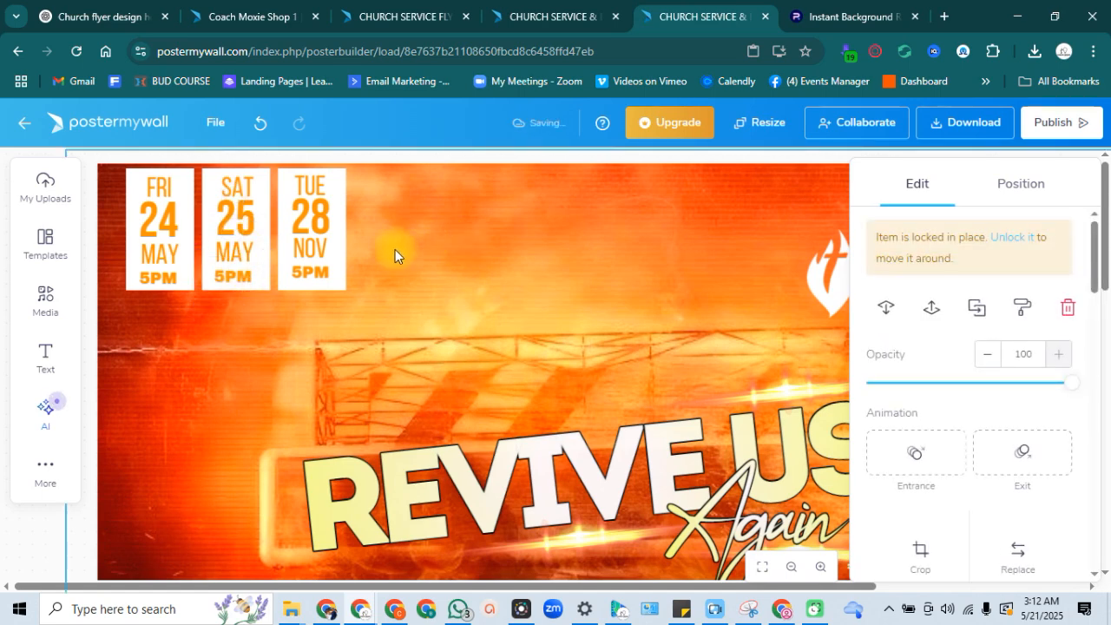
Step: Nudge the third badge's 5PM right and down, and its NOV and 28 down, to line up with the neighbouring badges
click(326, 272)
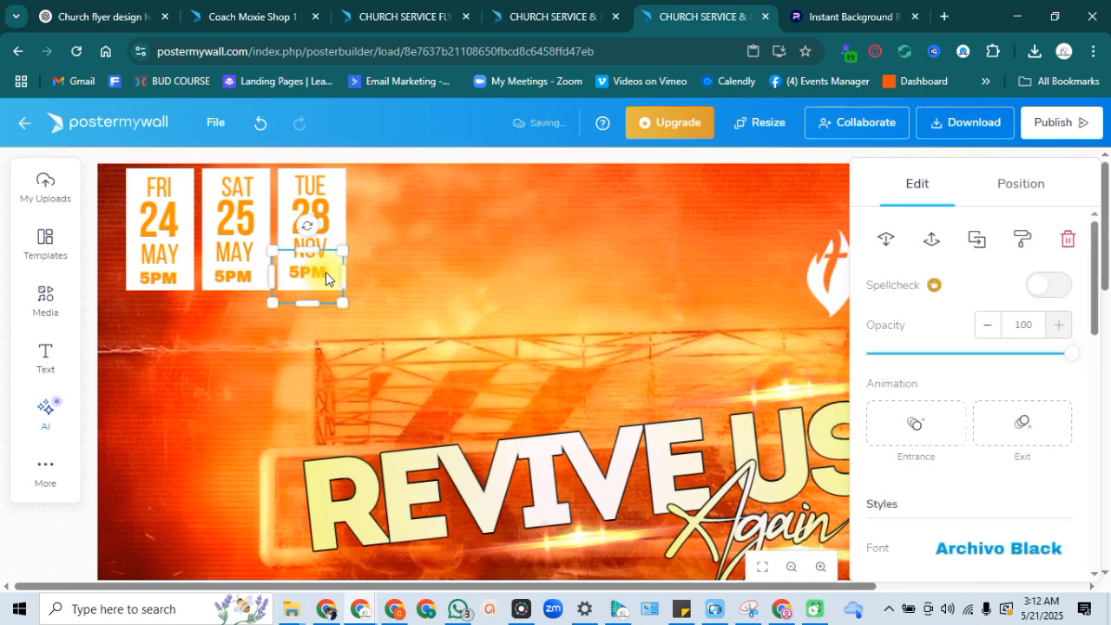
key(Right)
key(Right)
key(Down)
key(Down)
key(Down)
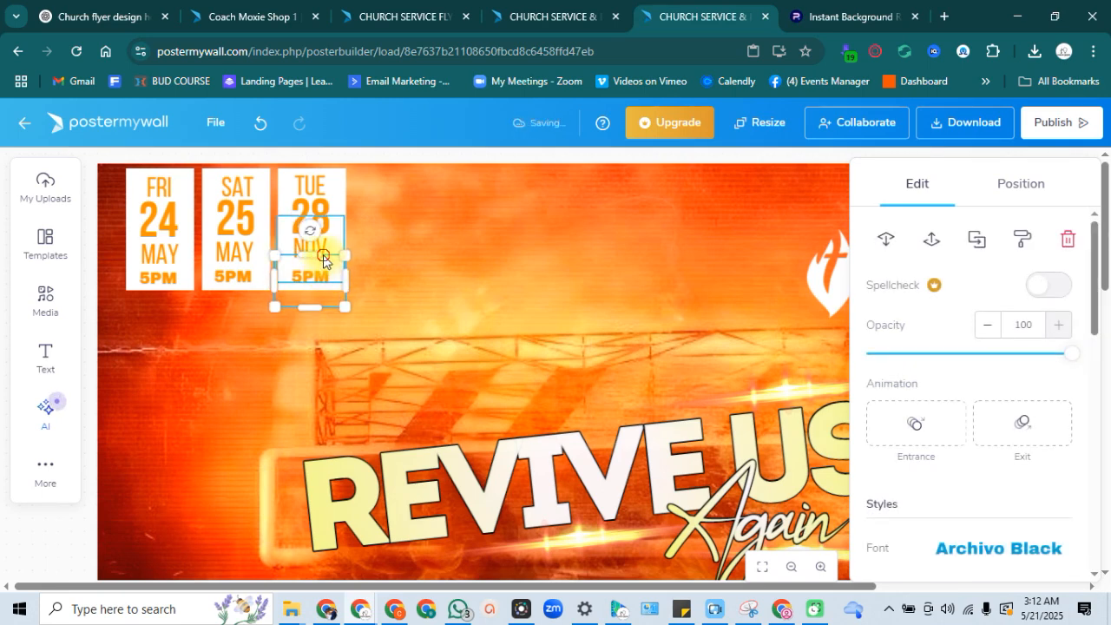
click(323, 255)
key(Down)
key(Down)
key(Down)
key(Down)
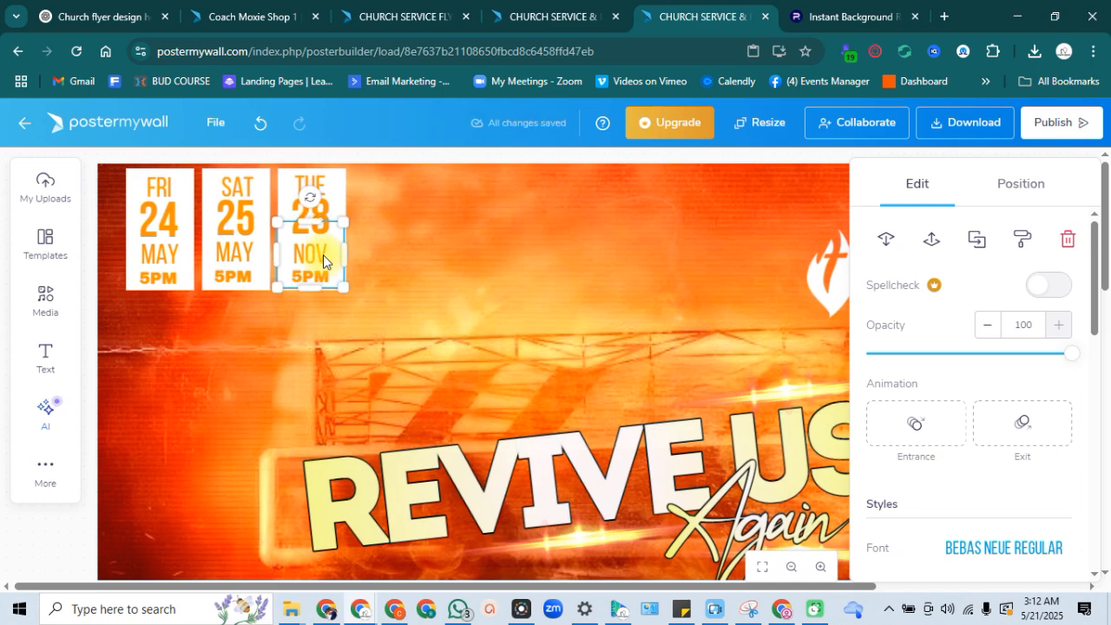
click(323, 212)
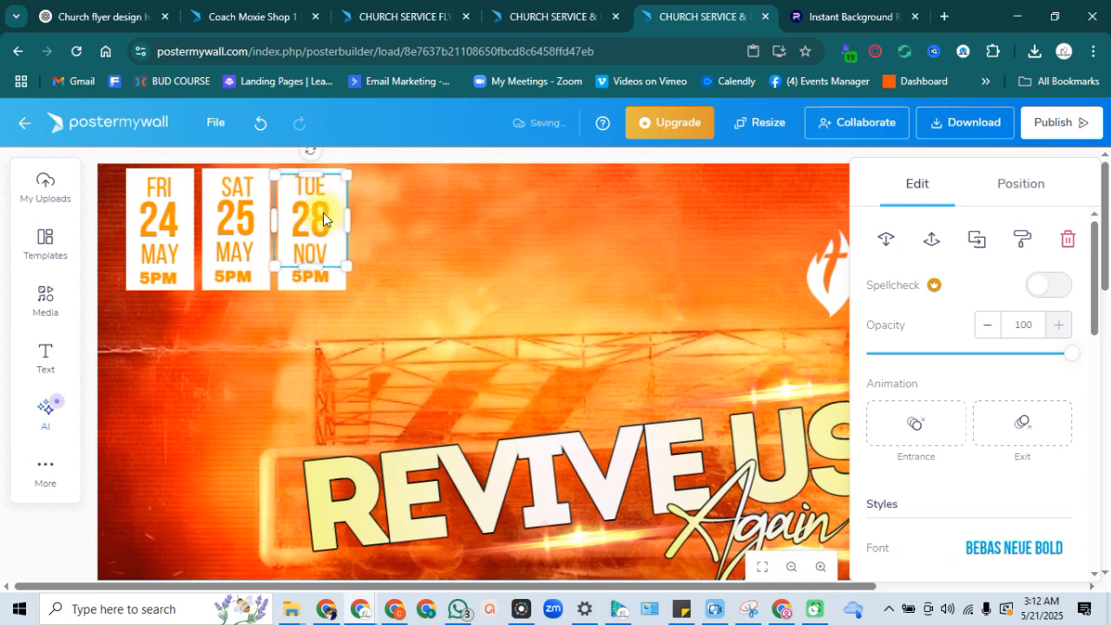